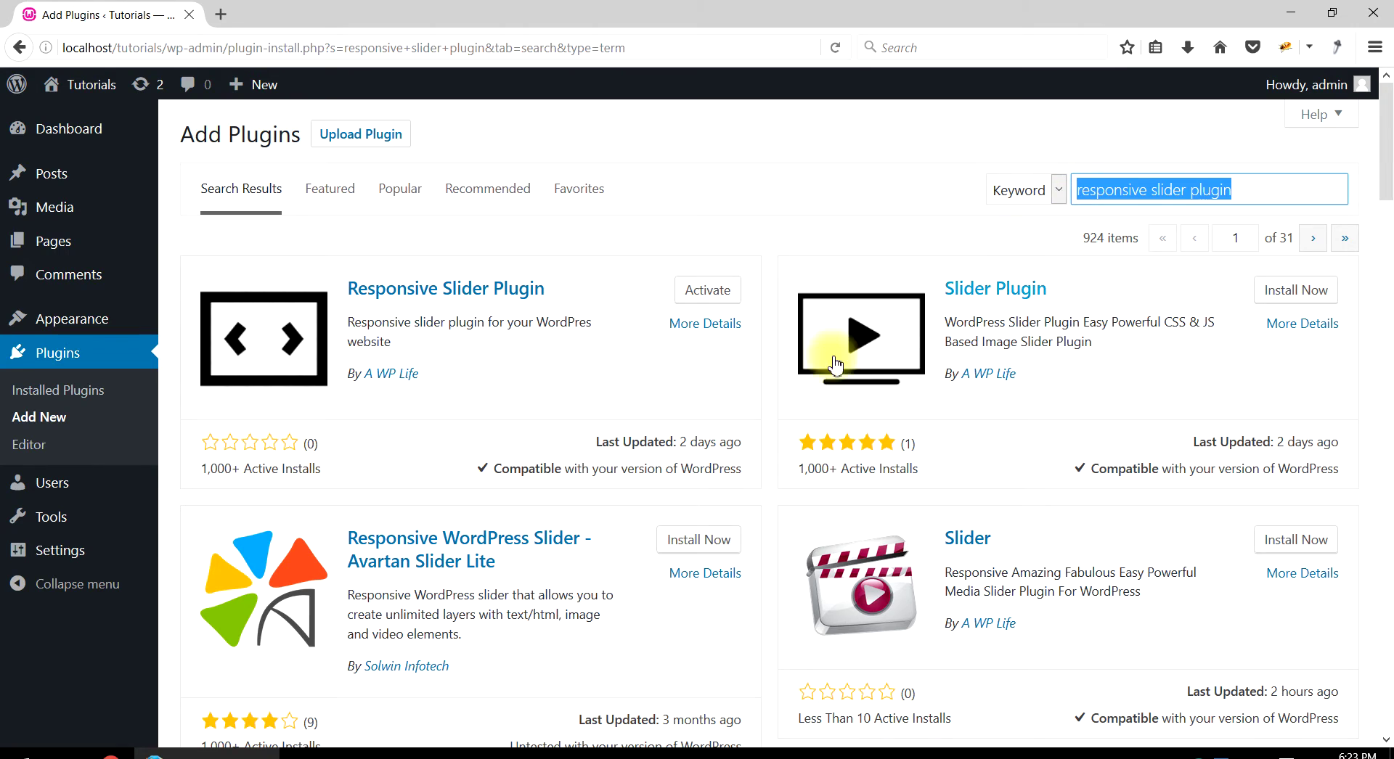
# Activate the installed Responsive Slider Plugin by A WP Life.
pyautogui.click(559, 335)
pyautogui.moveTo(551, 294); pyautogui.dragTo(348, 290)
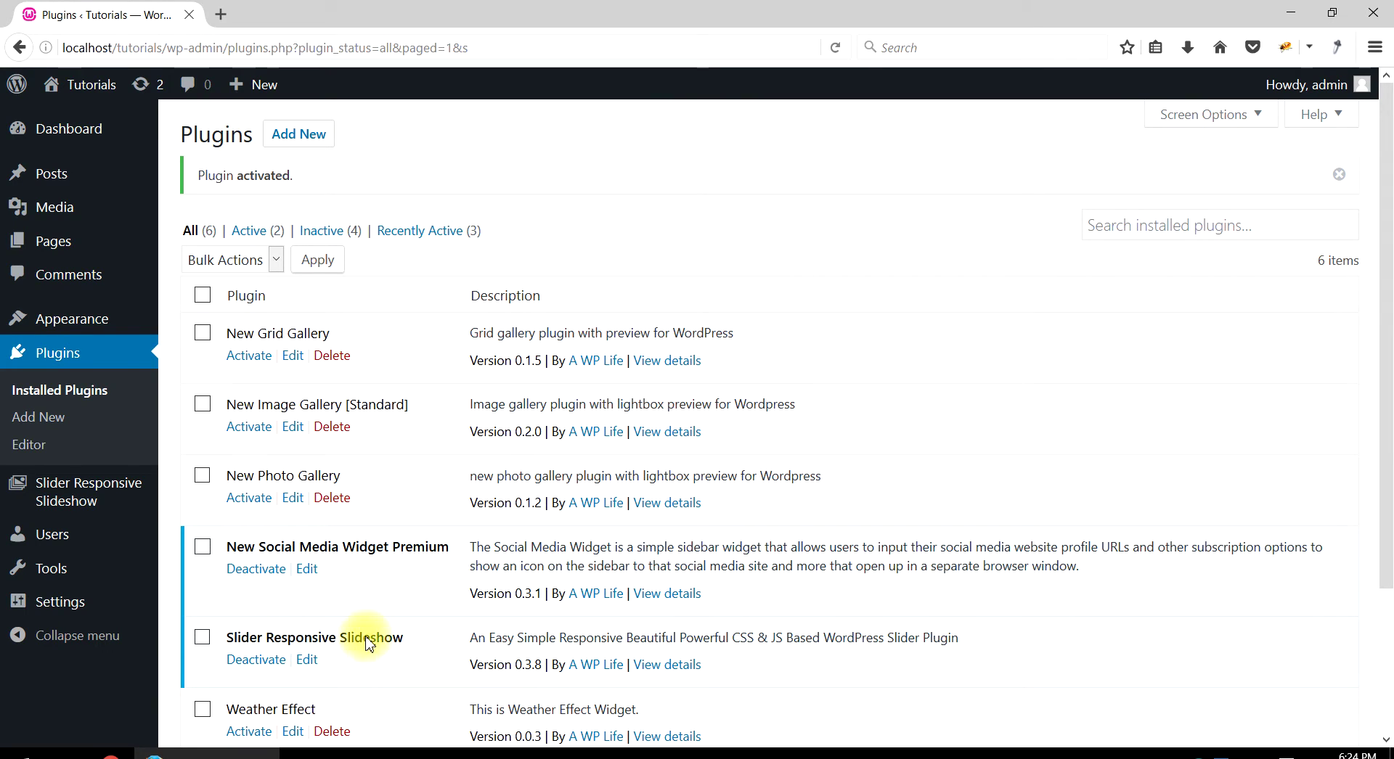
# Start a new slider in Slider Responsive Slideshow and title it "My Slider".
pyautogui.moveTo(103, 498)
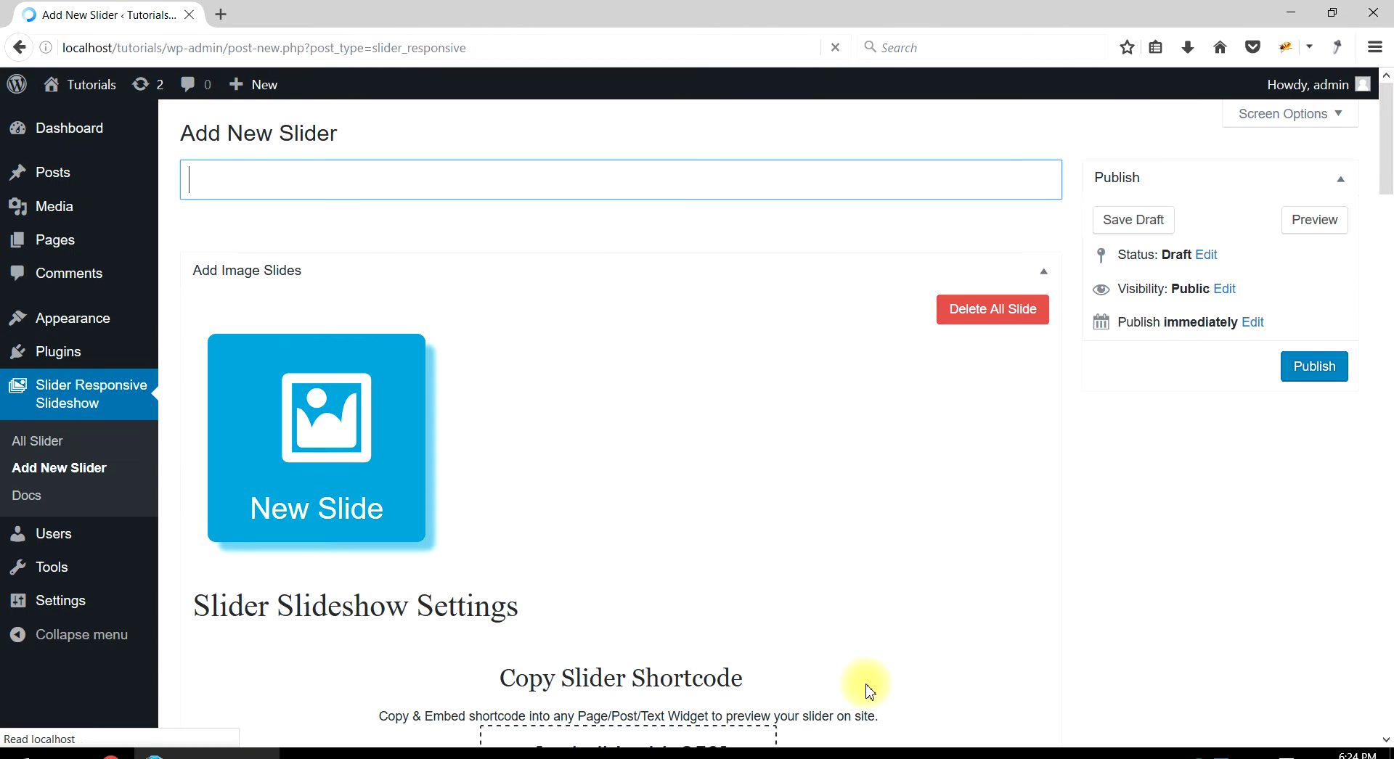
pyautogui.click(323, 185)
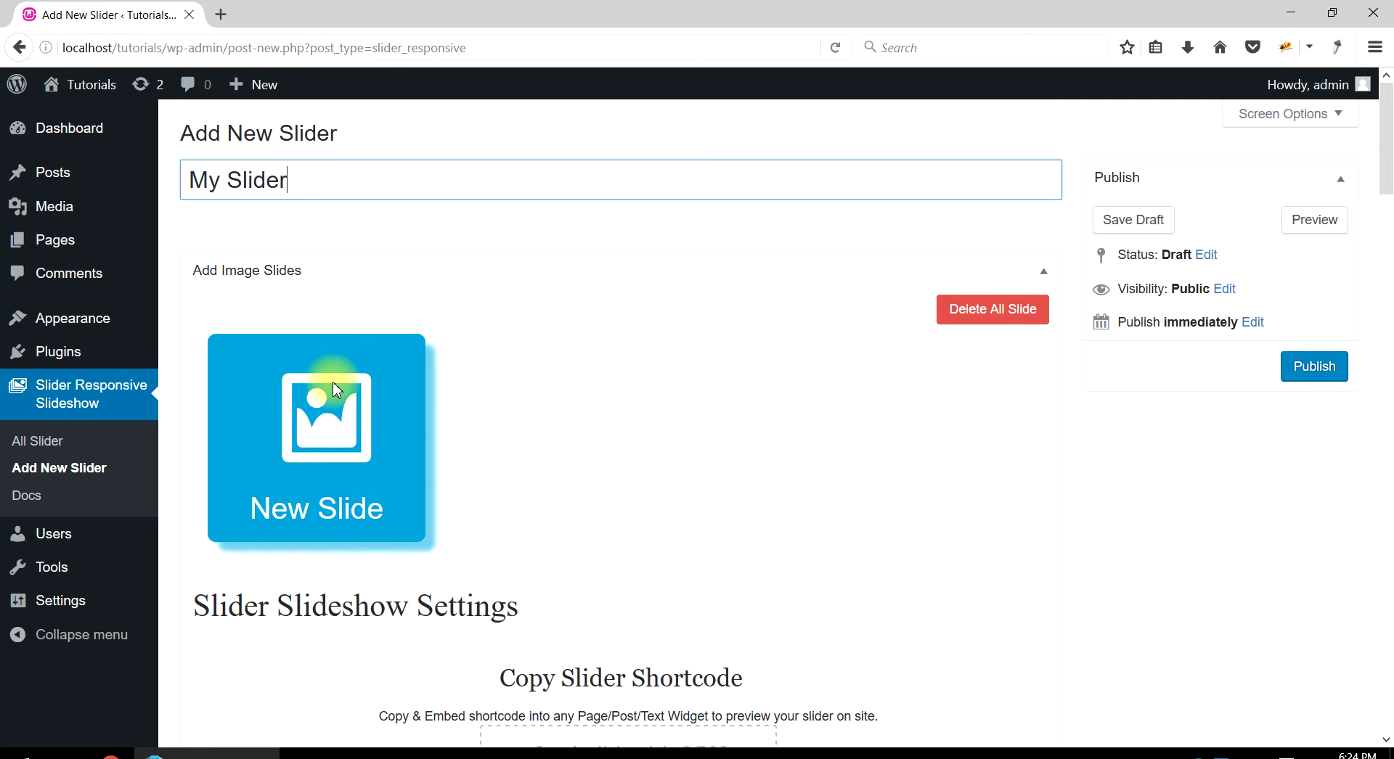
# Add the girl, watch, strawberries, top home view, flower pot, drinking man and old car images from the media library as slides.
pyautogui.click(330, 427)
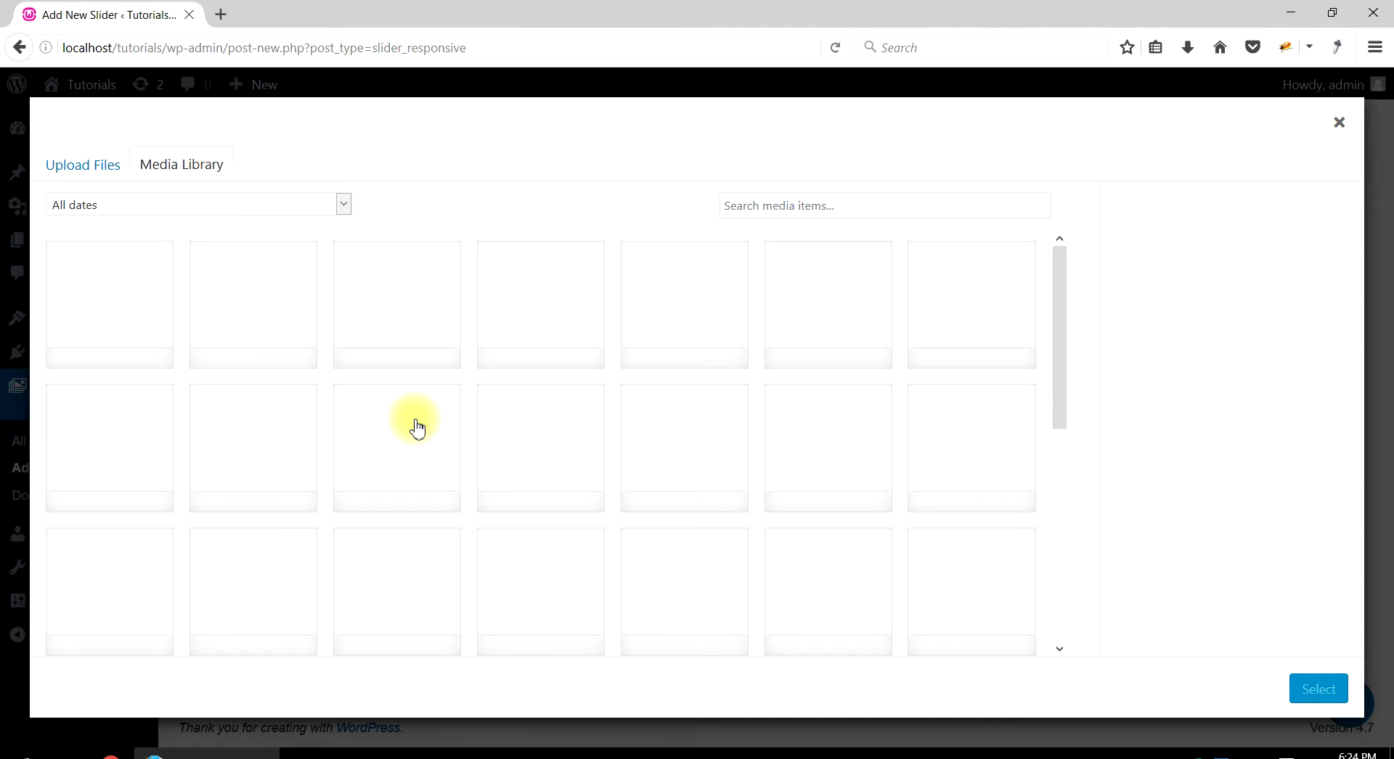
pyautogui.click(153, 314)
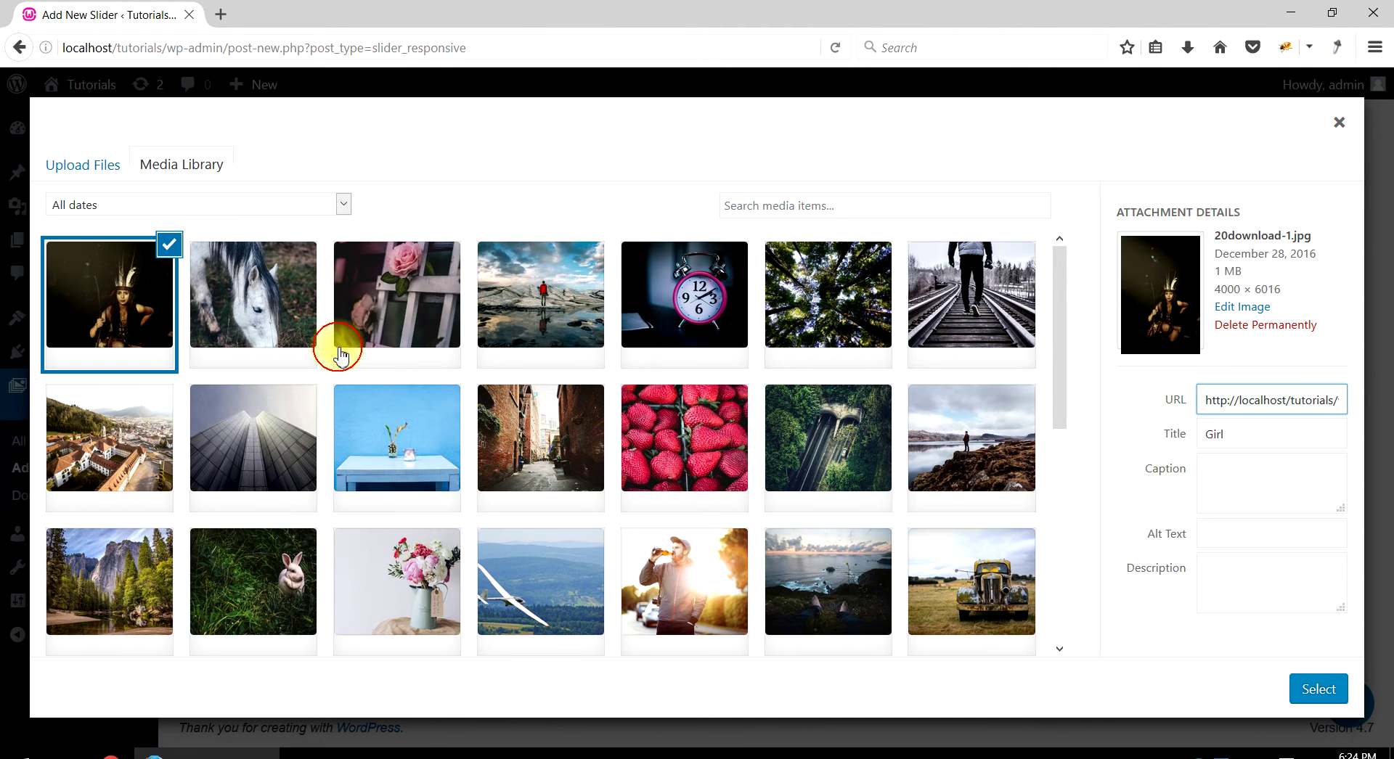
pyautogui.click(698, 306)
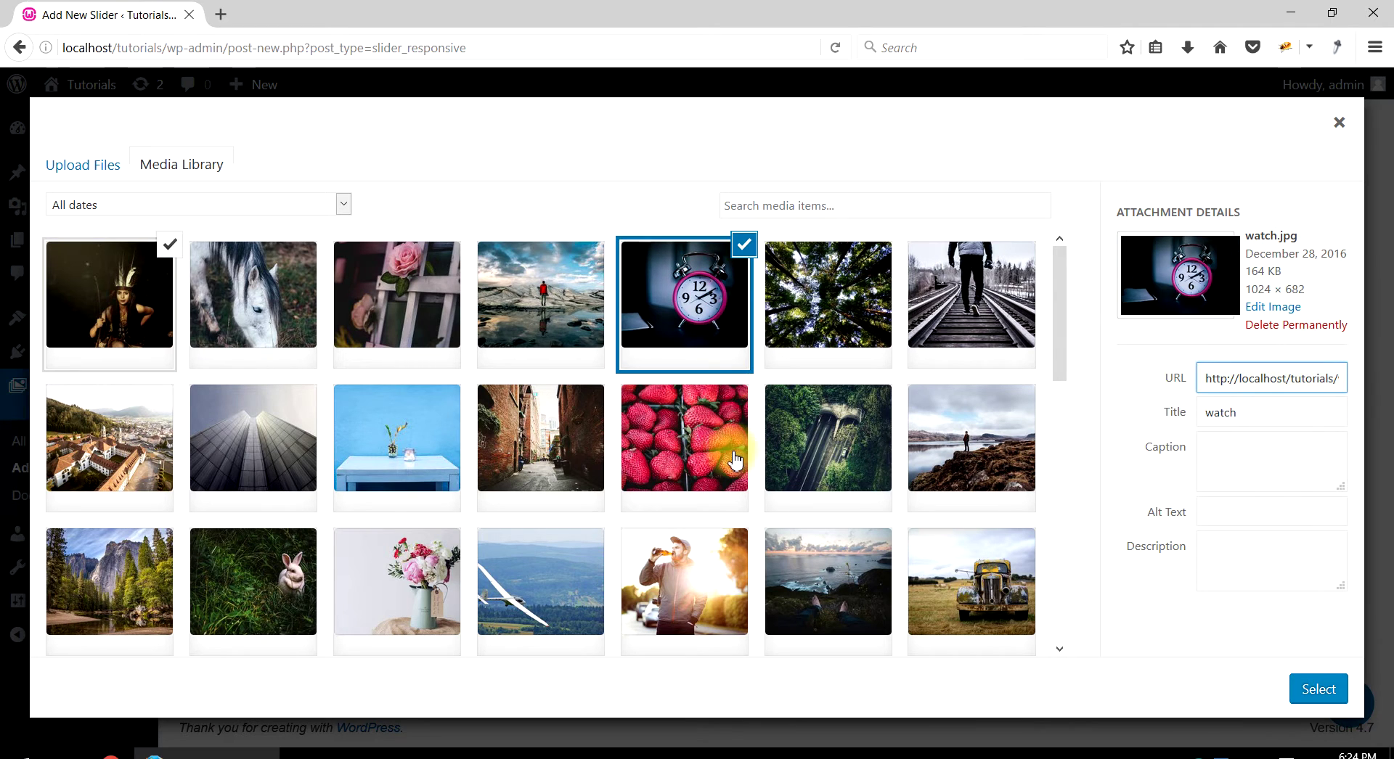
pyautogui.click(712, 444)
pyautogui.click(140, 442)
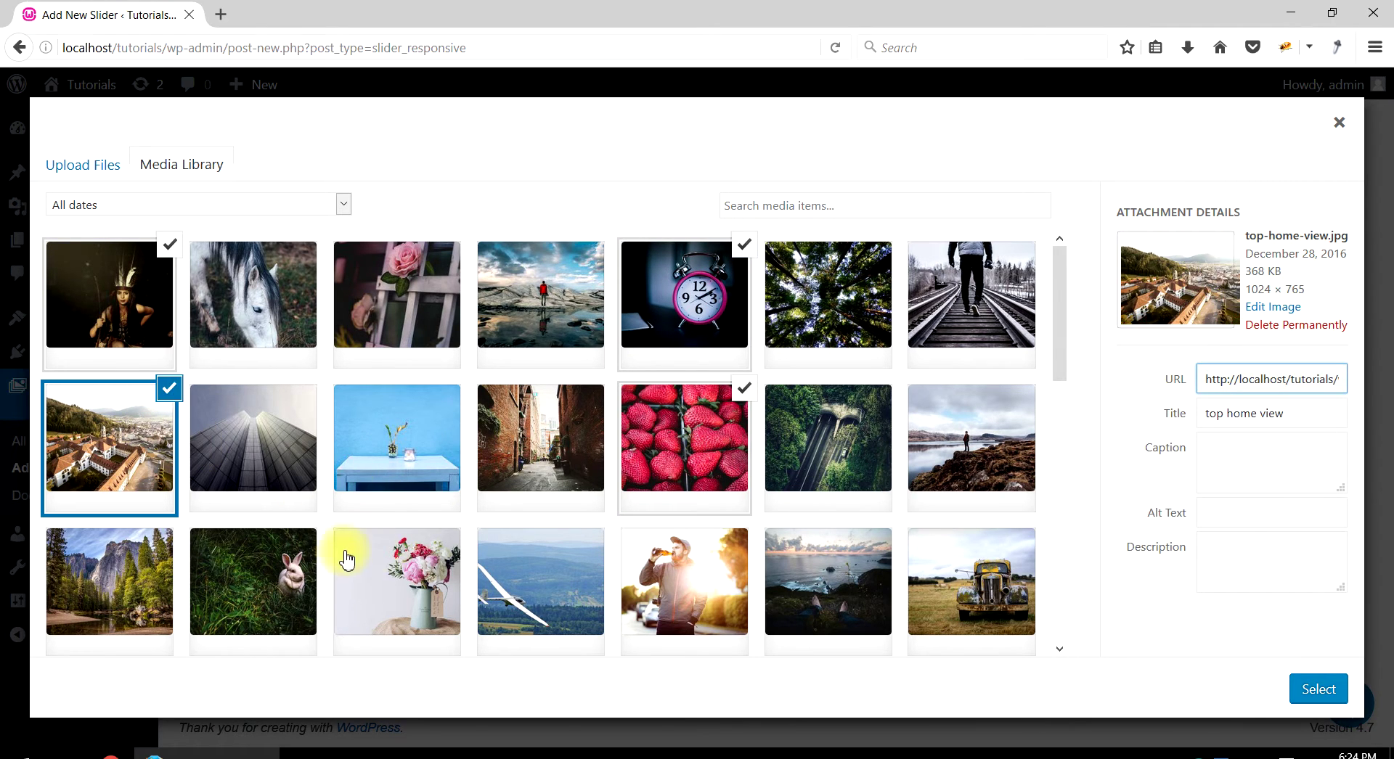
pyautogui.click(436, 581)
pyautogui.click(715, 581)
pyautogui.click(964, 595)
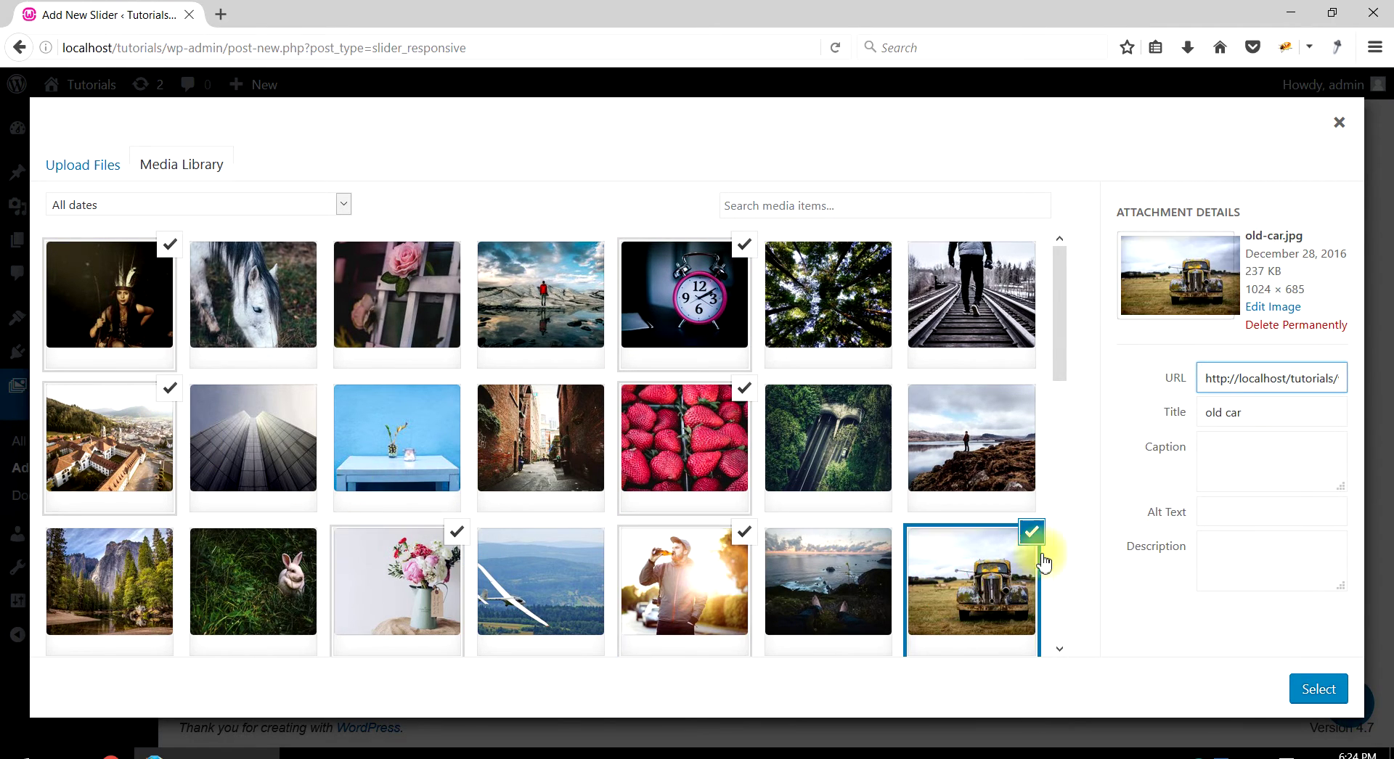
pyautogui.click(1318, 688)
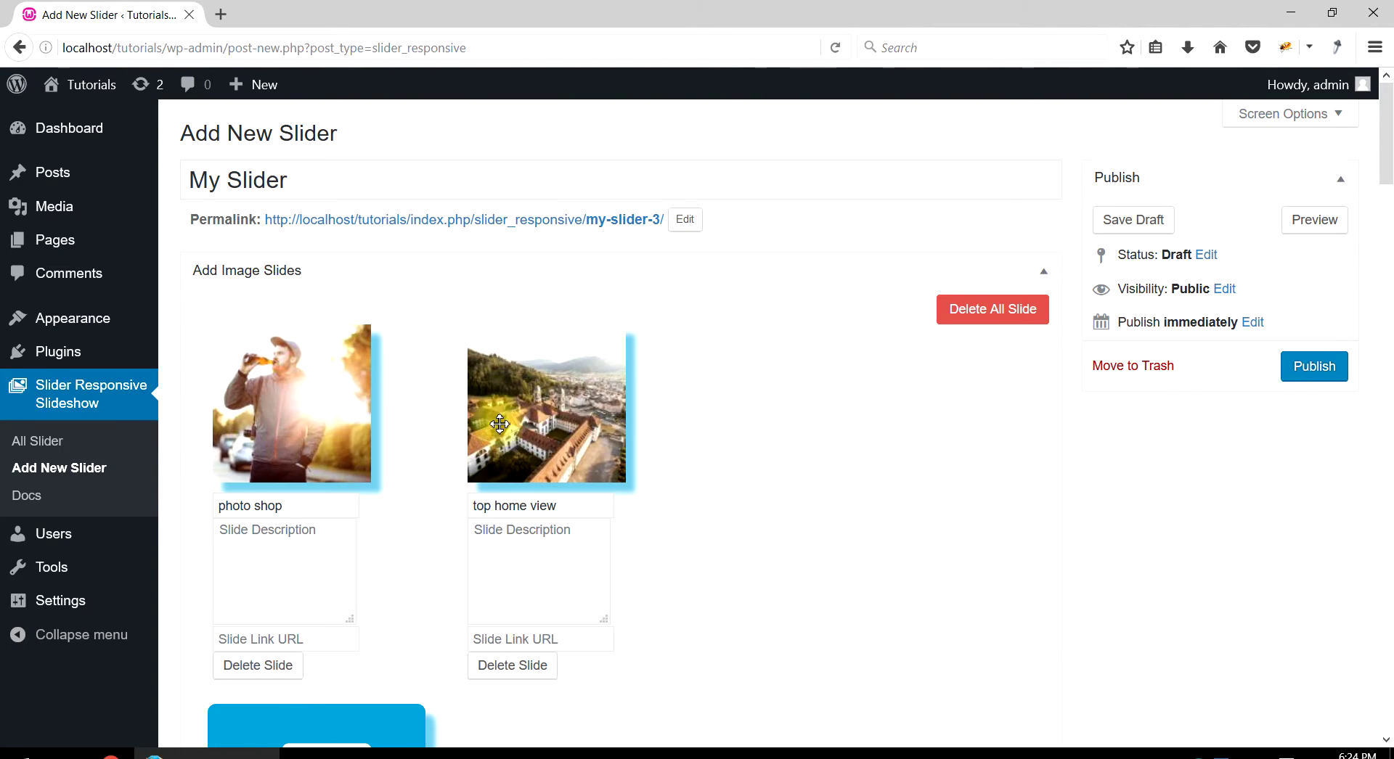
# Reorder the slides so that the Girl slide comes first and the strawberries slide second.
pyautogui.scroll(-3, 821, 426)
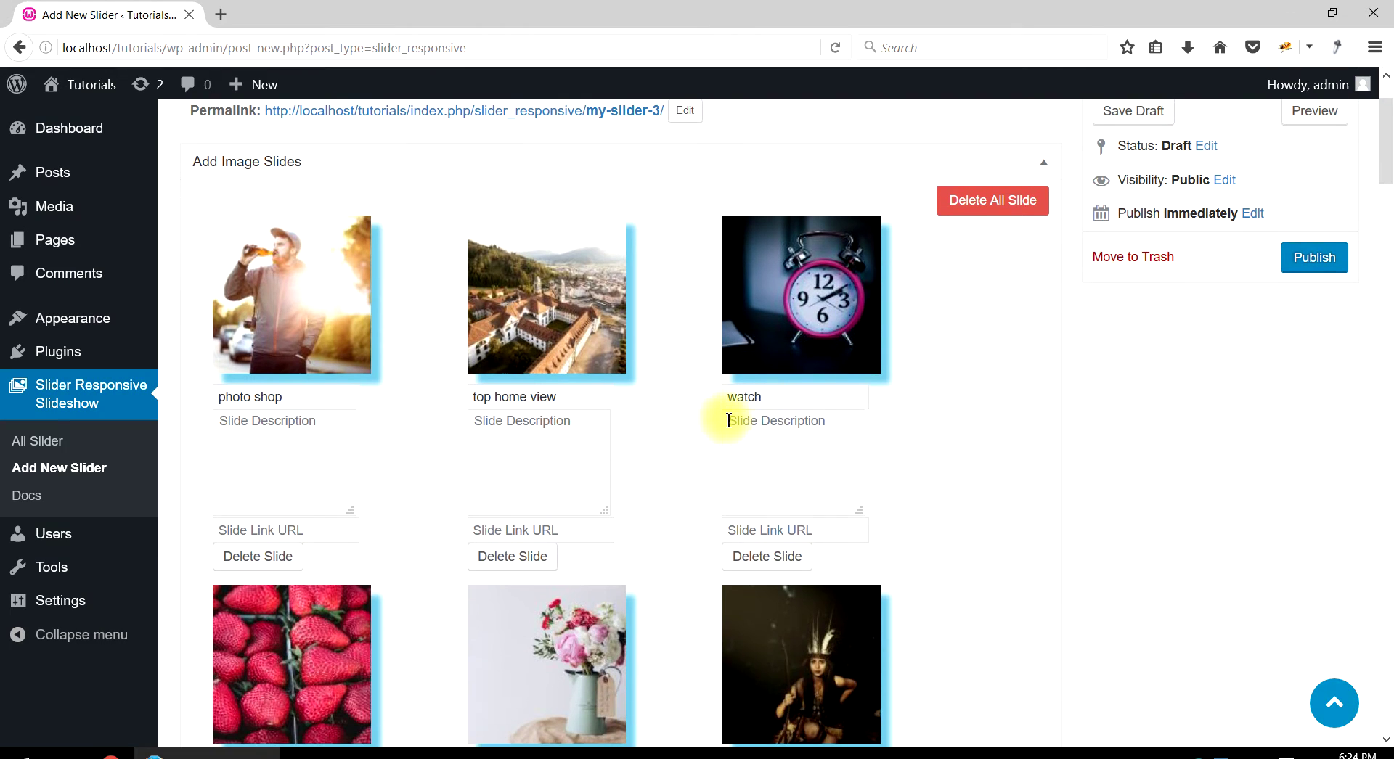
pyautogui.moveTo(794, 662); pyautogui.dragTo(295, 264)
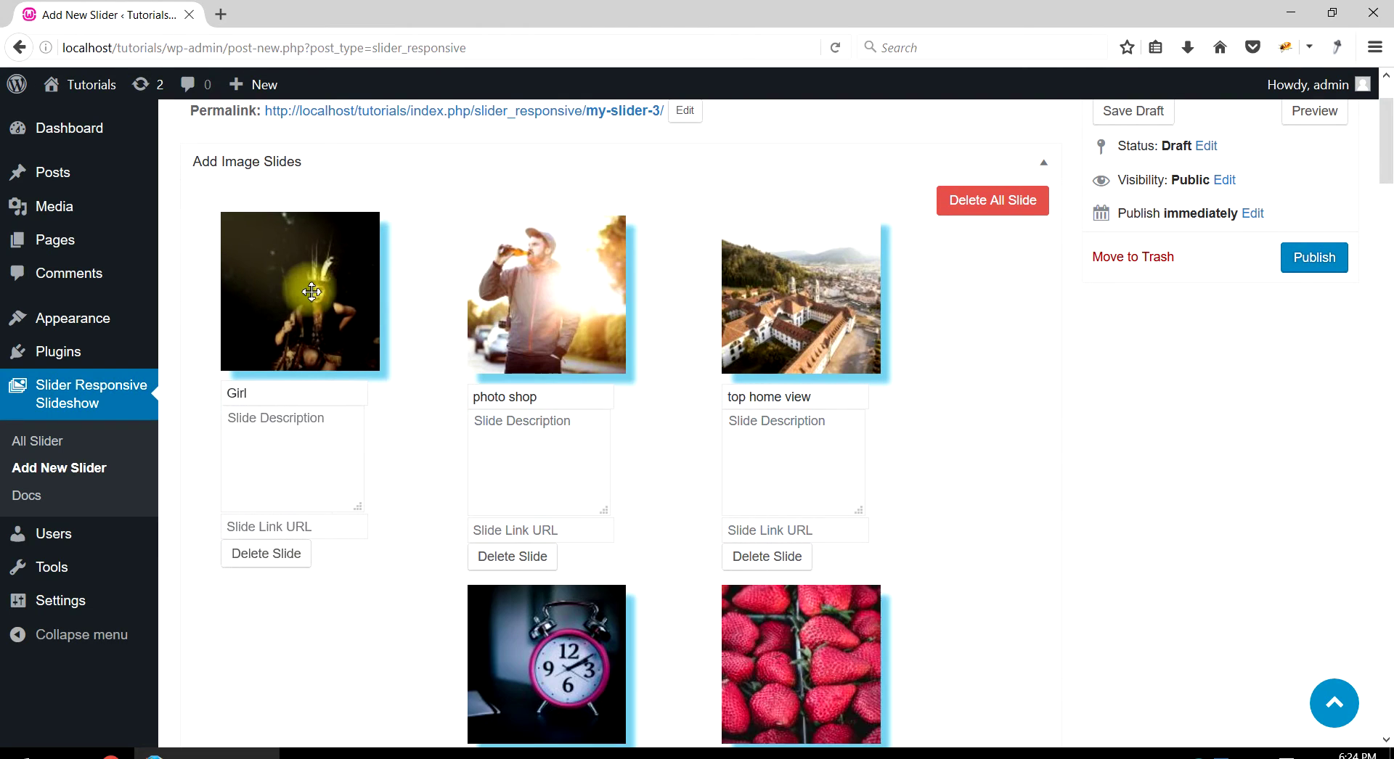
pyautogui.moveTo(540, 610); pyautogui.dragTo(540, 240)
# In the slides settings, set the number of slides displayed at a time to 4 and the slide speed to 800 ms.
pyautogui.scroll(-7, 515, 458)
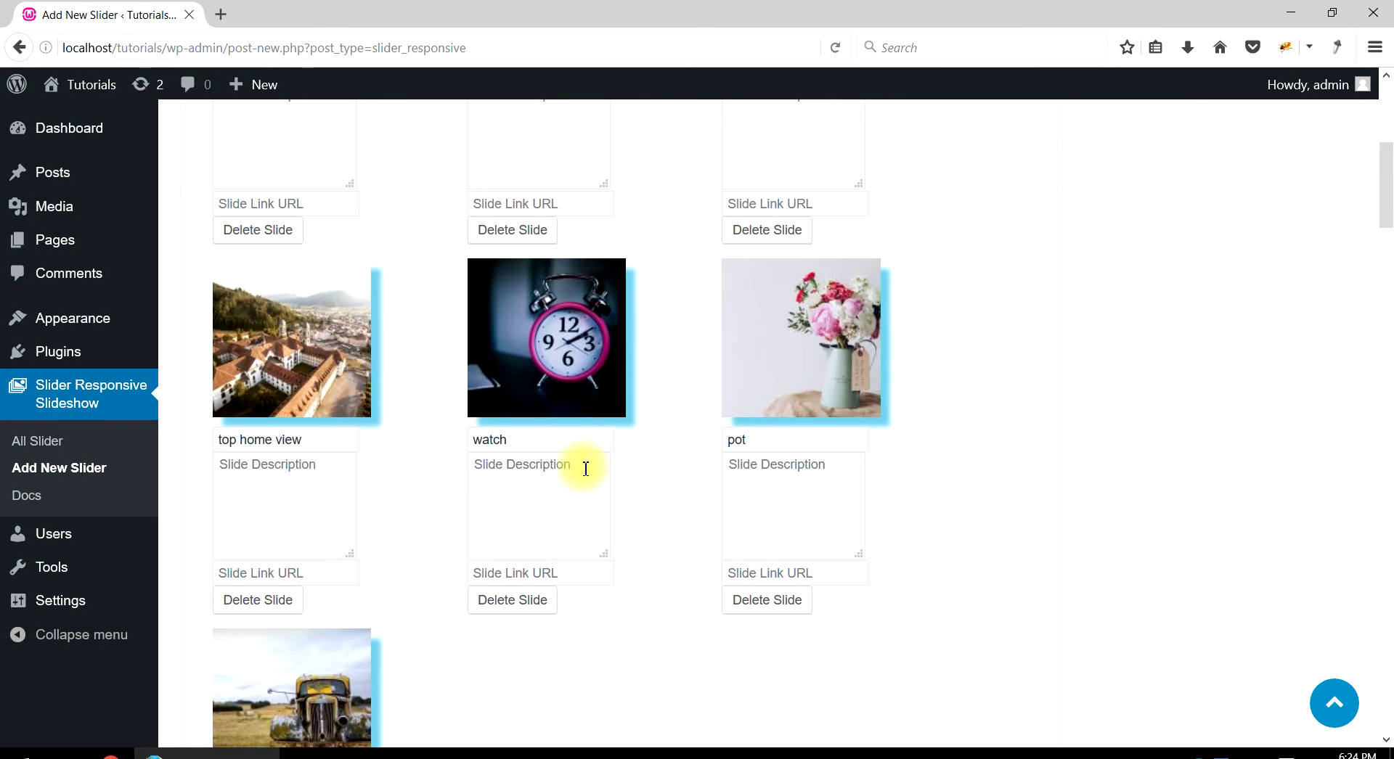
pyautogui.scroll(-3, 379, 488)
pyautogui.scroll(-8, 419, 511)
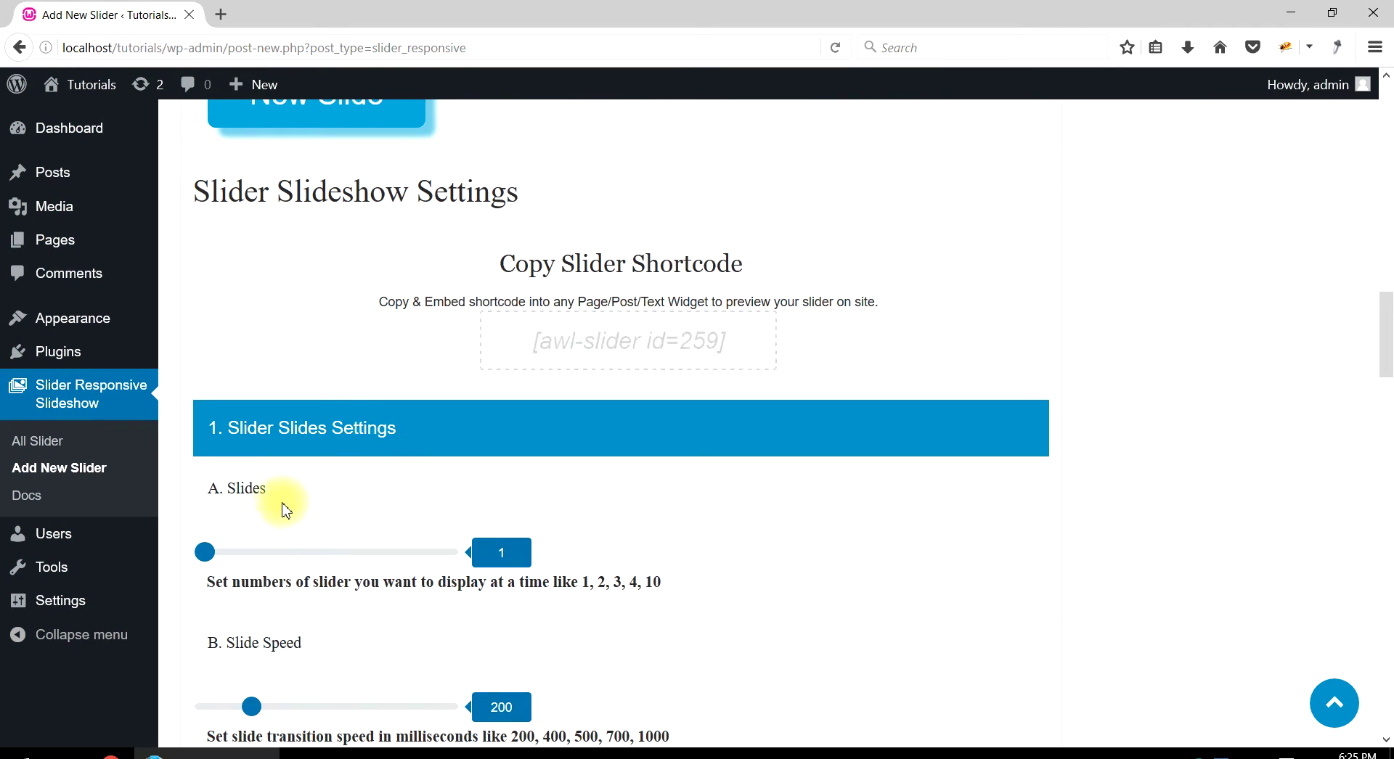
pyautogui.scroll(-3, 280, 504)
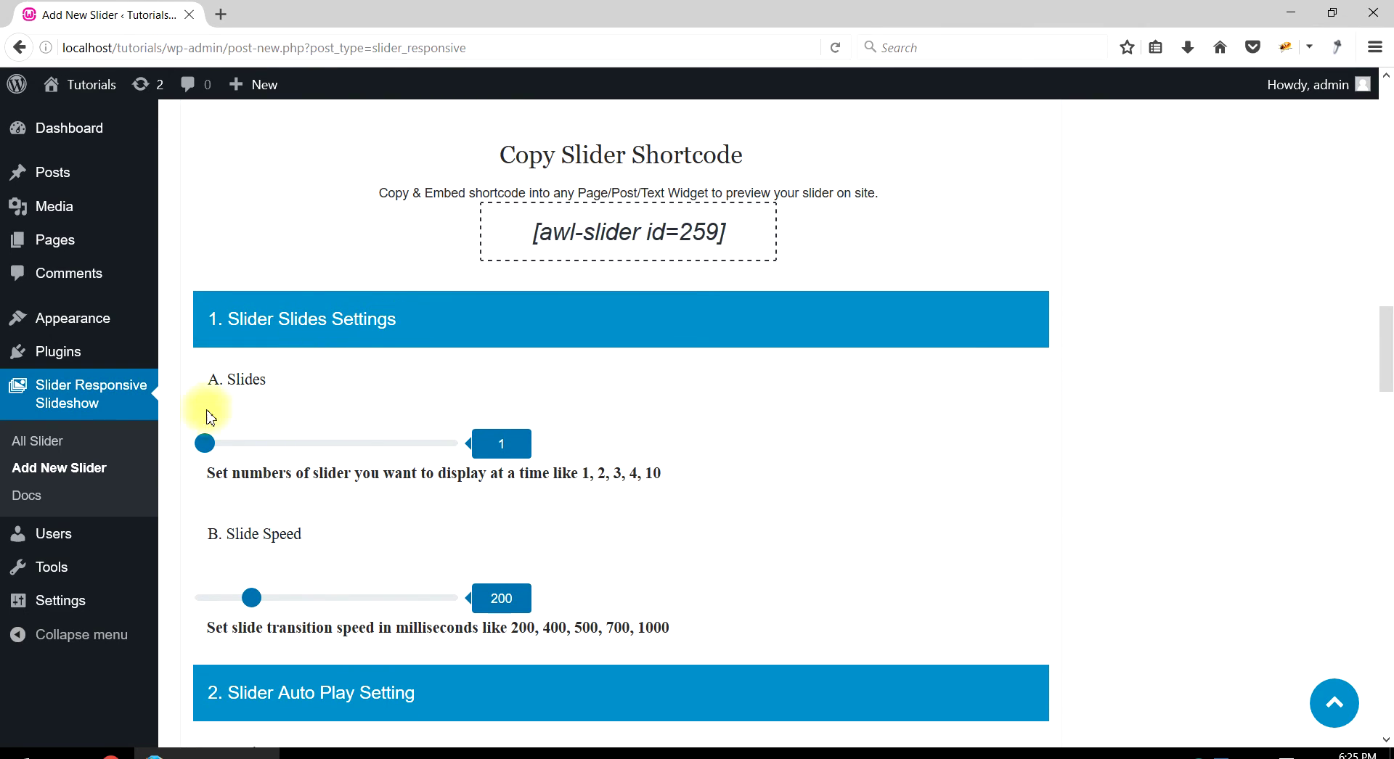
pyautogui.moveTo(206, 444); pyautogui.dragTo(284, 451)
pyautogui.click(317, 455)
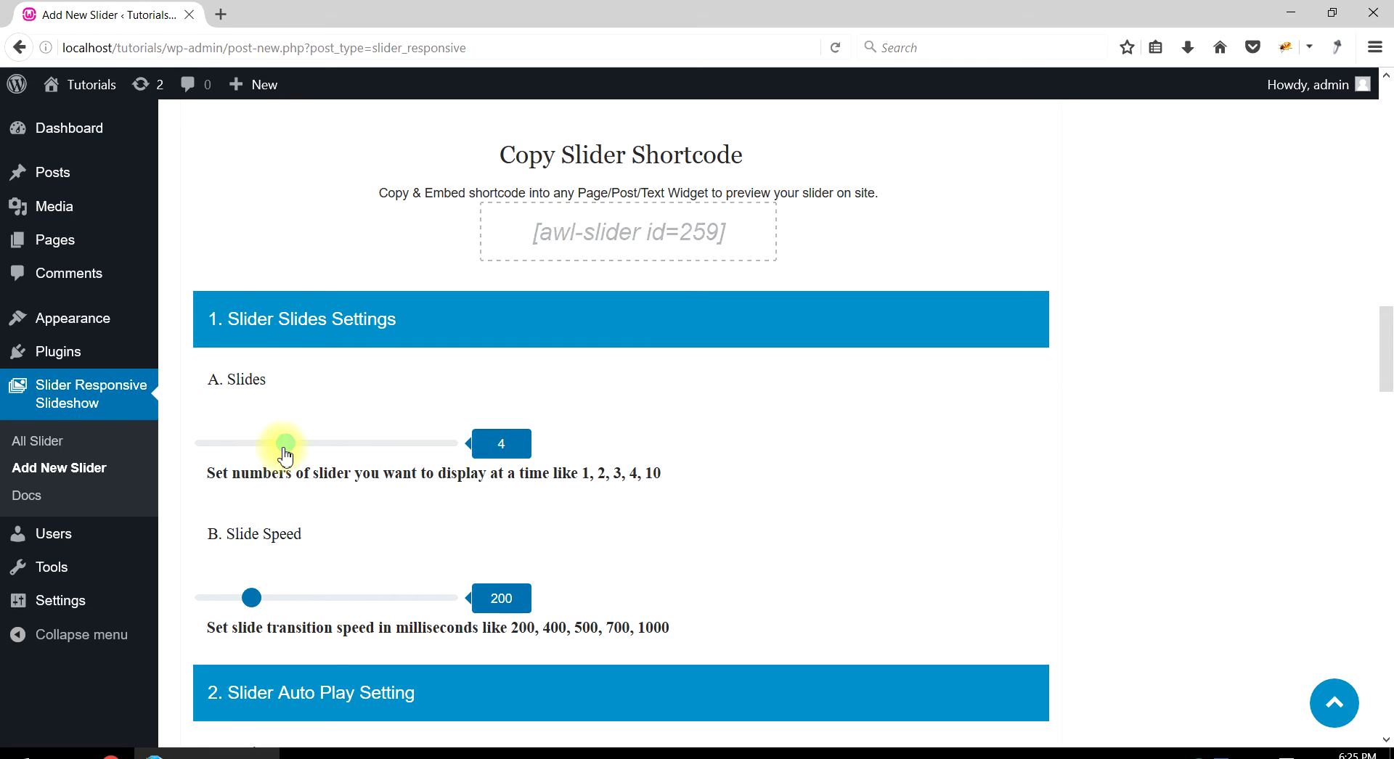
pyautogui.scroll(-3, 550, 488)
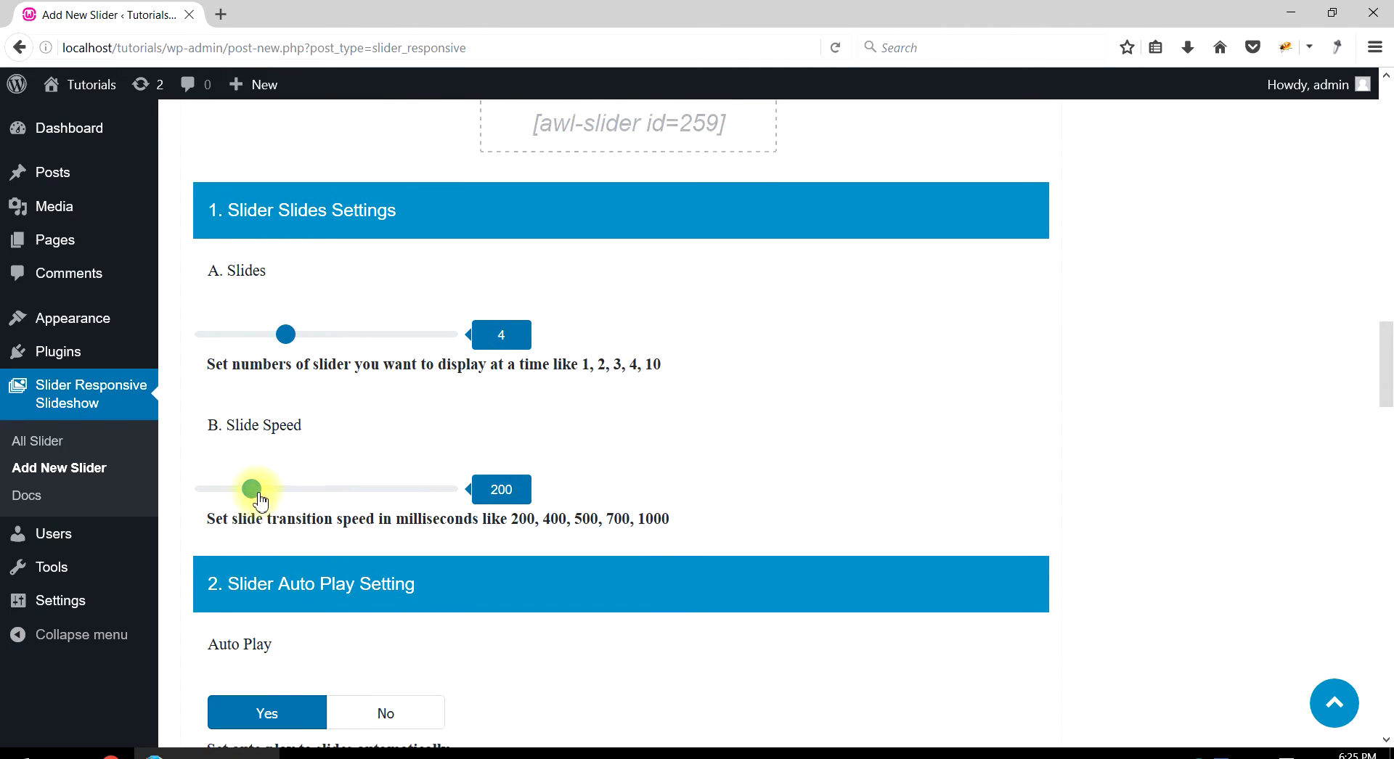
pyautogui.moveTo(251, 489); pyautogui.dragTo(401, 488)
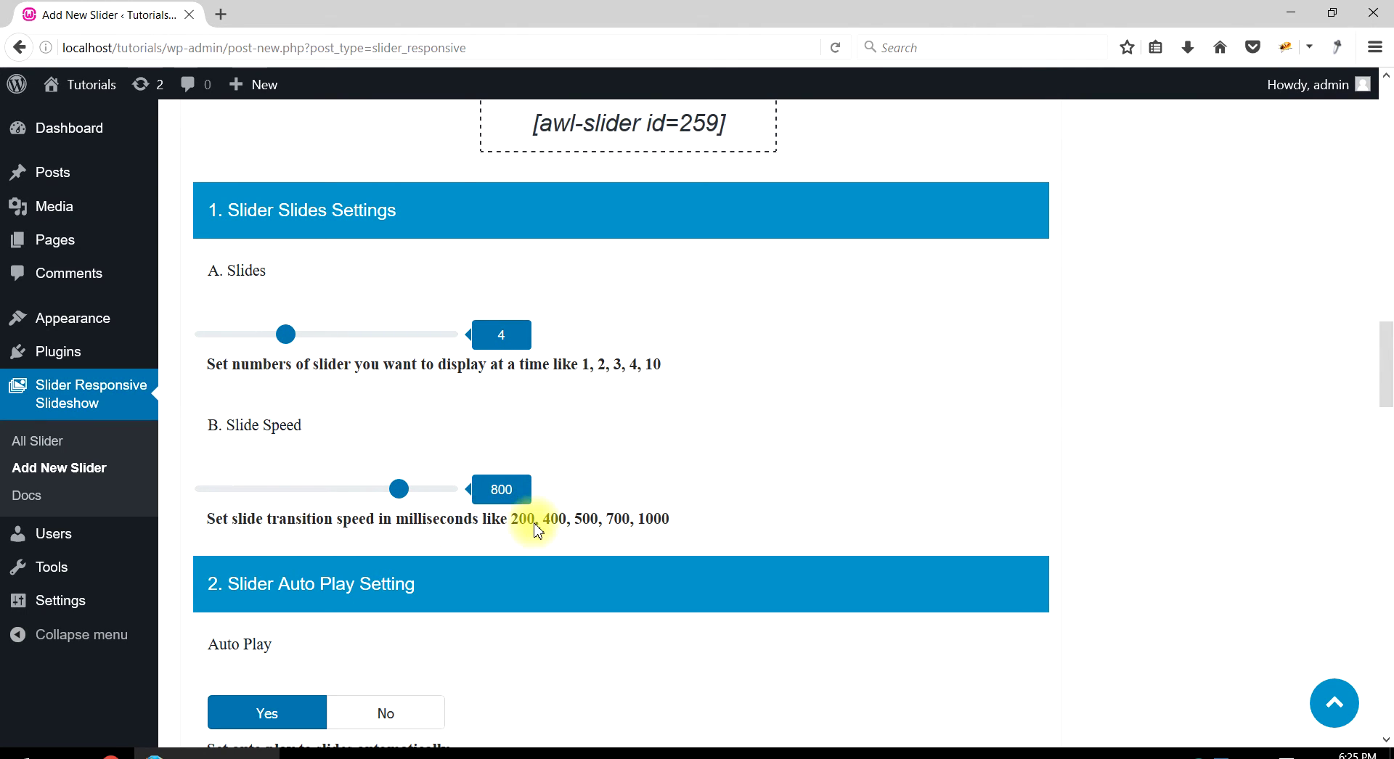
# Set both the slider's Auto Play and its Slider Navigation to Yes.
pyautogui.scroll(-3, 143, 504)
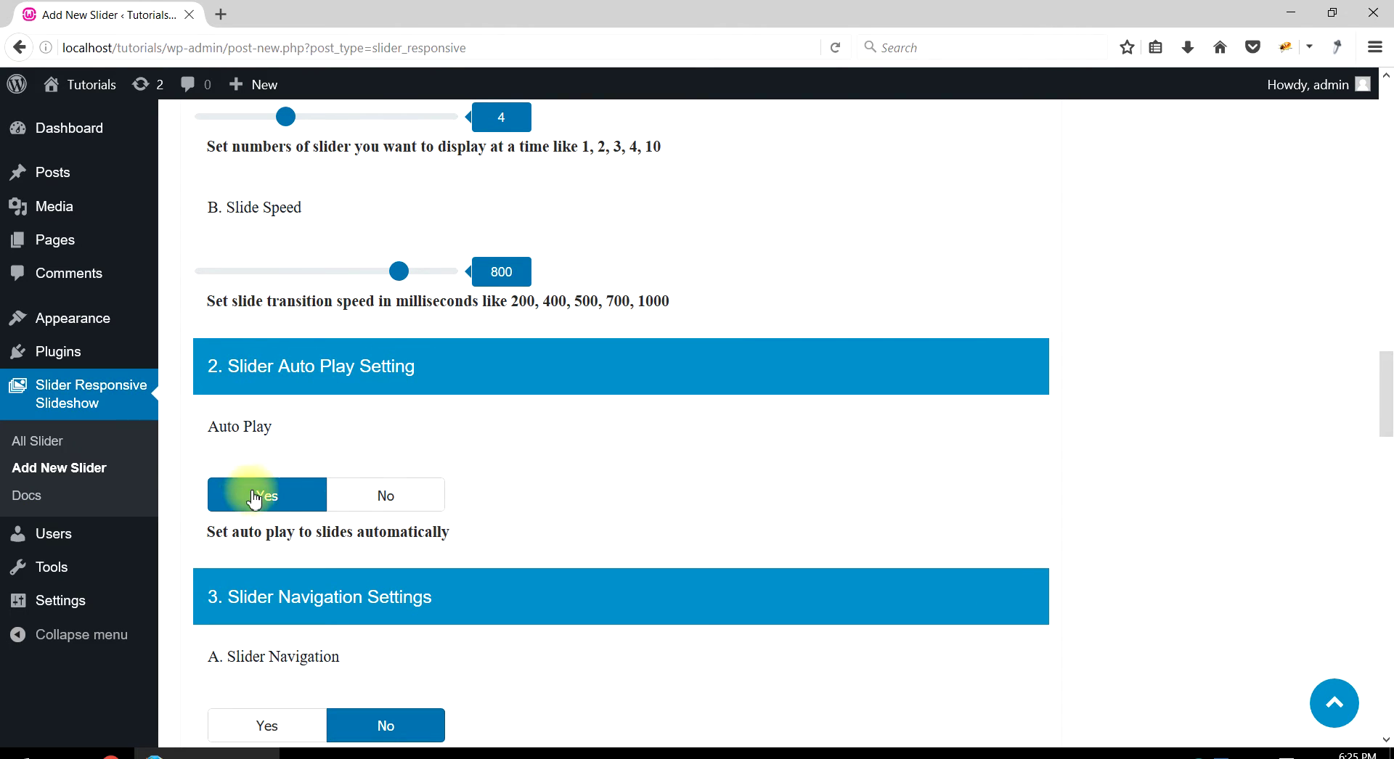
pyautogui.click(373, 493)
pyautogui.click(280, 497)
pyautogui.scroll(-1, 280, 500)
pyautogui.scroll(-2, 281, 500)
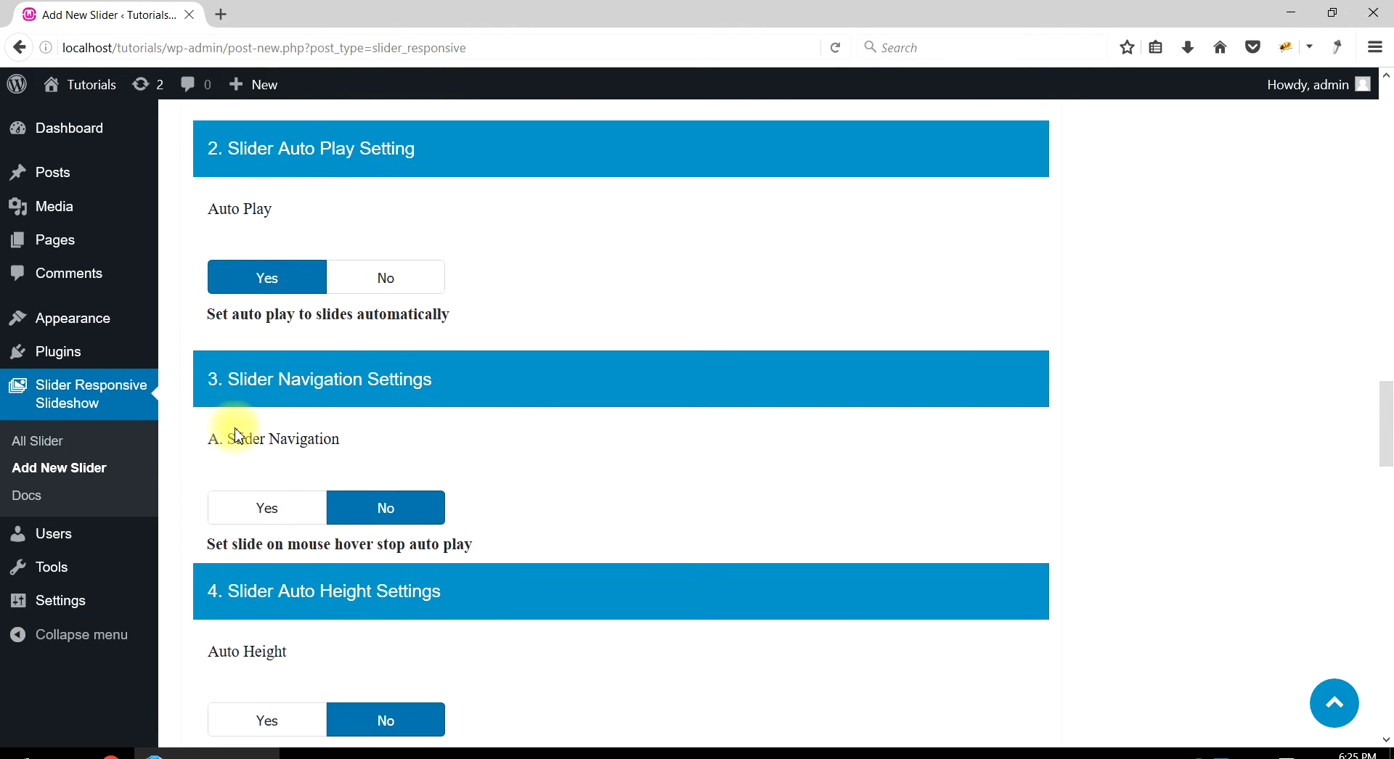
pyautogui.scroll(-2, 294, 406)
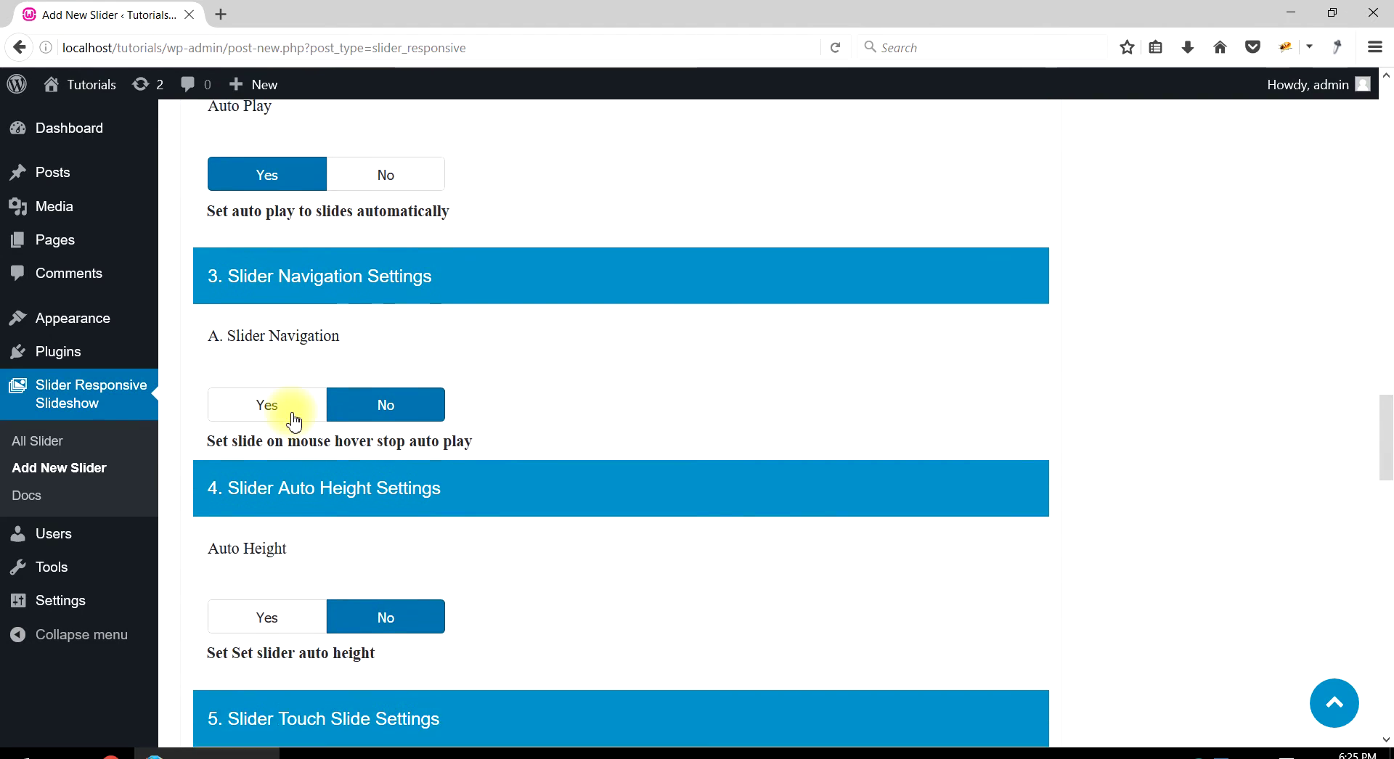
pyautogui.click(268, 404)
pyautogui.scroll(-3, 263, 392)
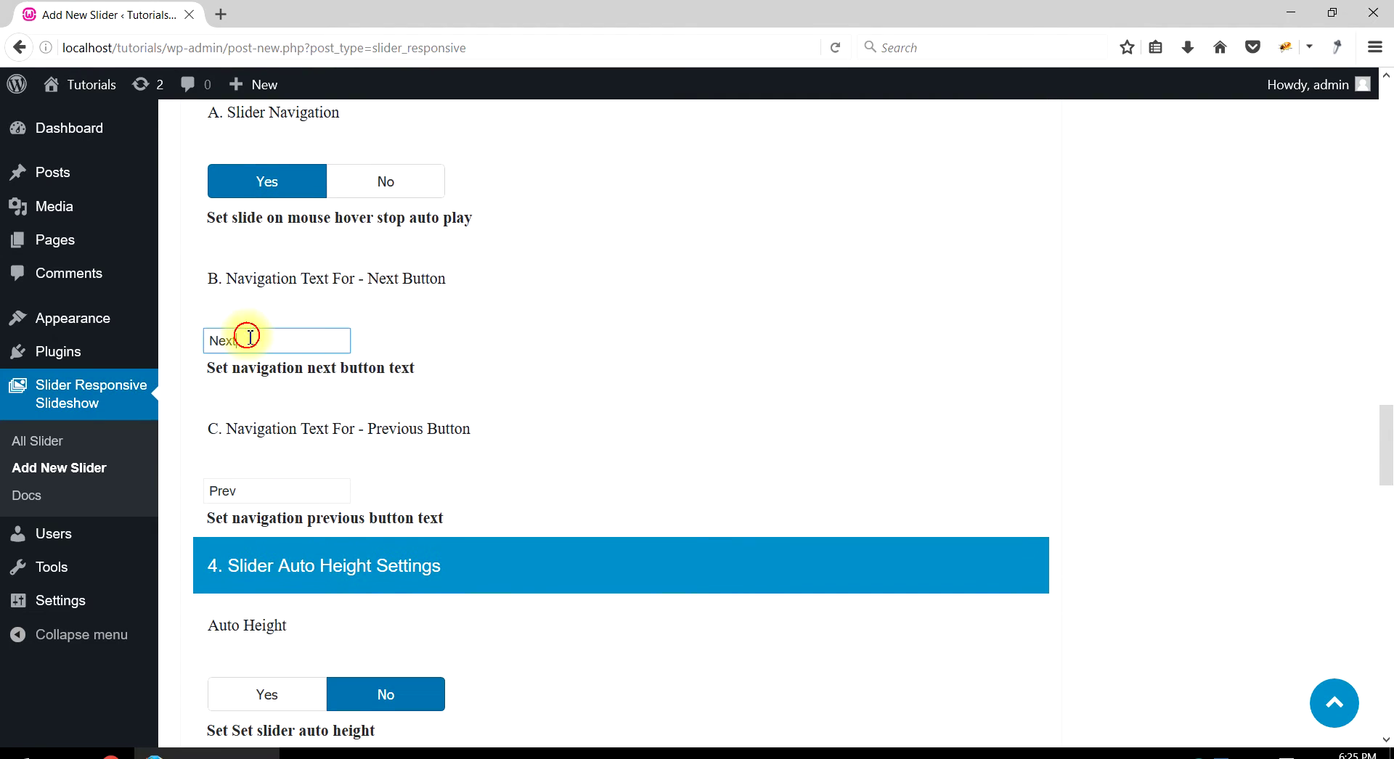
pyautogui.moveTo(236, 342); pyautogui.dragTo(198, 342)
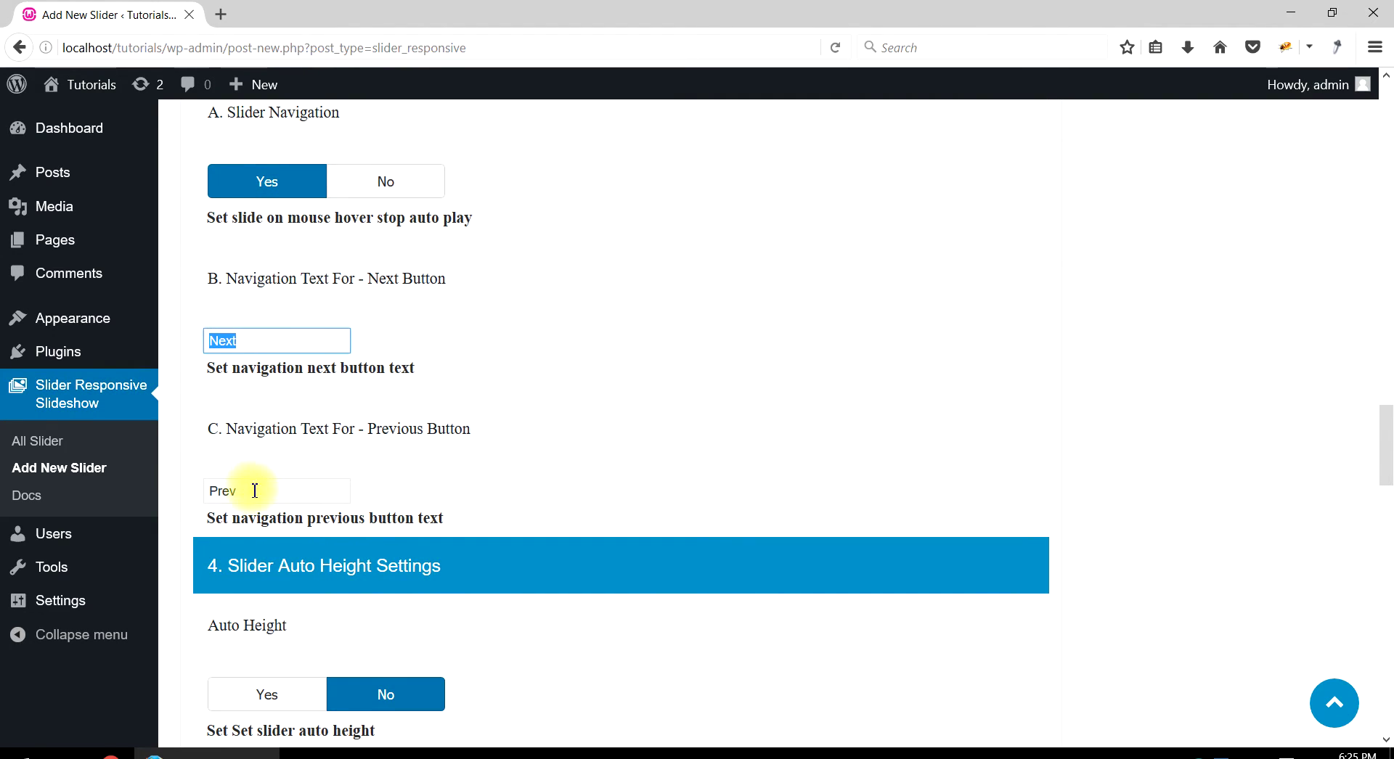
pyautogui.moveTo(255, 491); pyautogui.dragTo(200, 484)
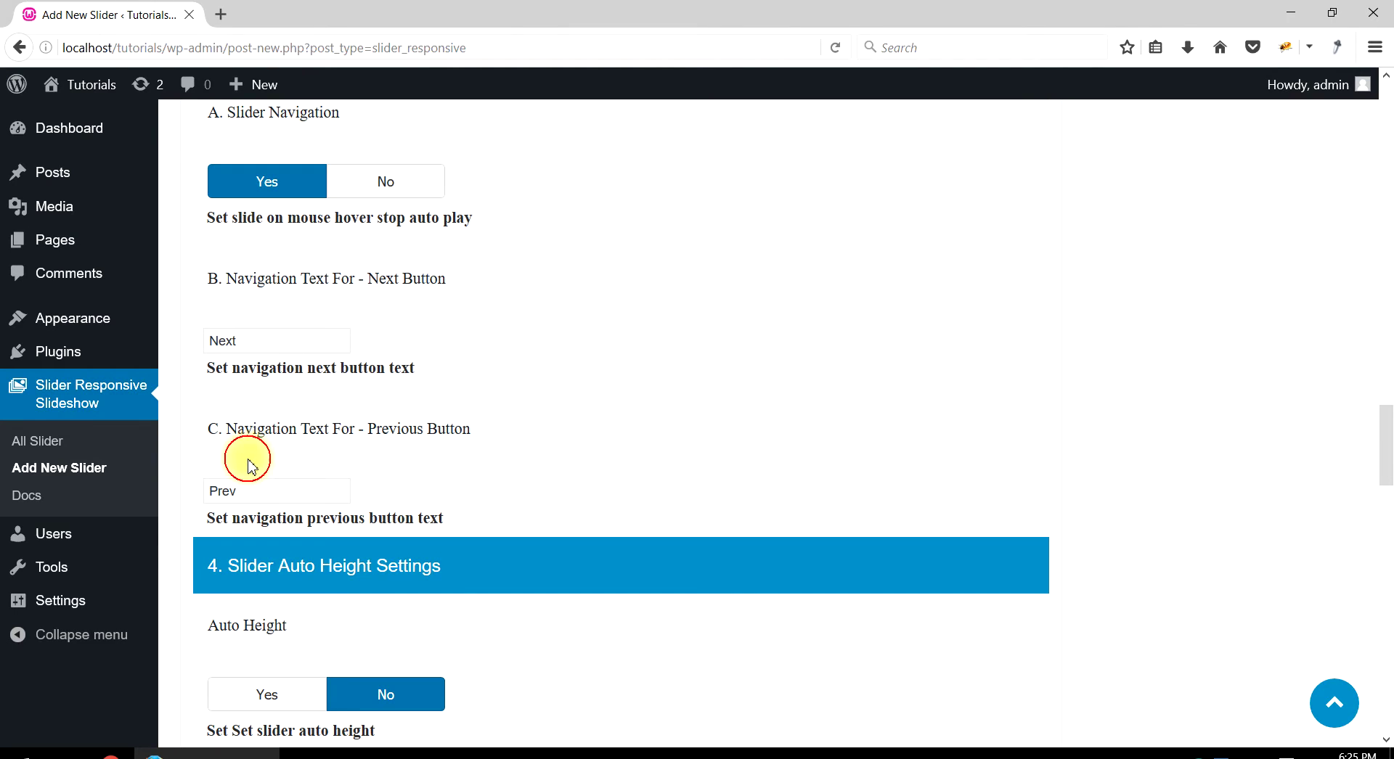
# Set the slider's Auto Height to Yes and Touch Slide to Enable.
pyautogui.scroll(-3, 262, 450)
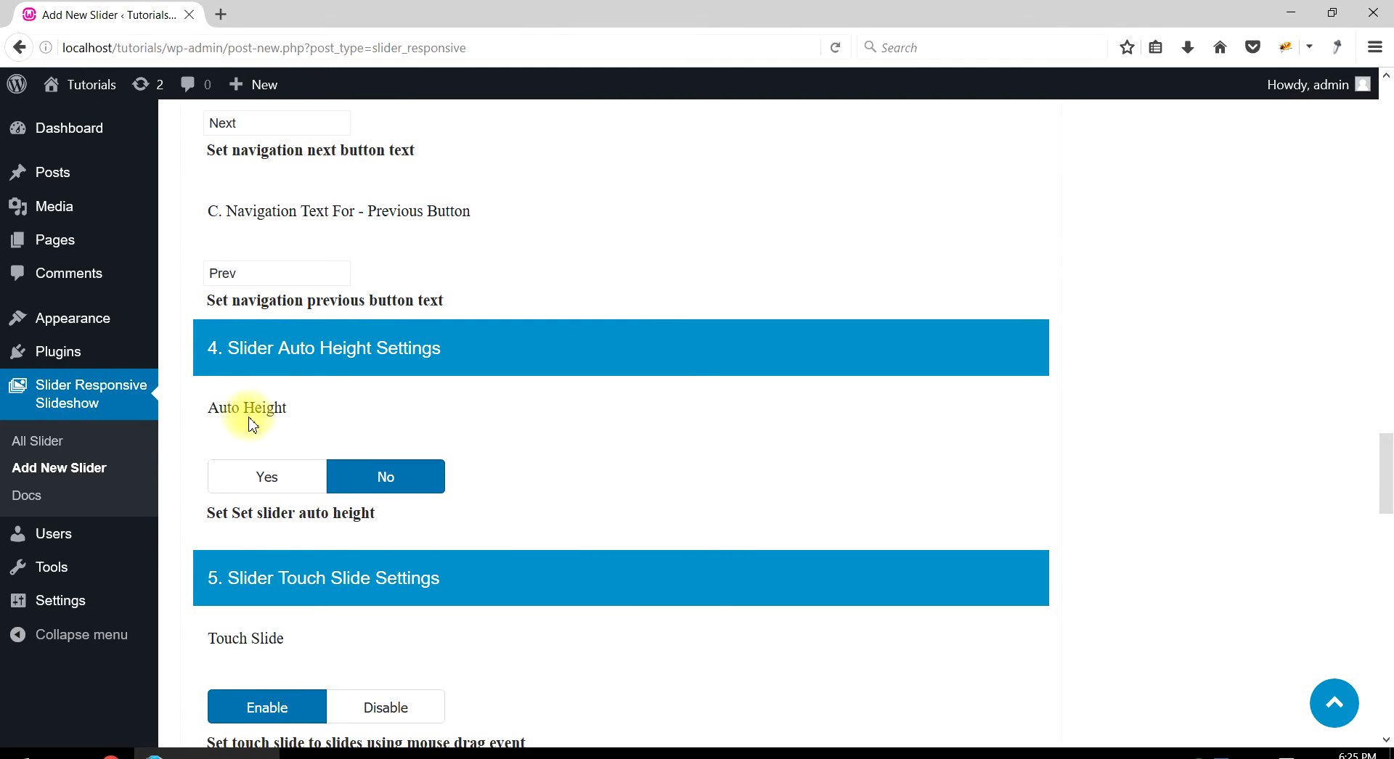
pyautogui.click(268, 480)
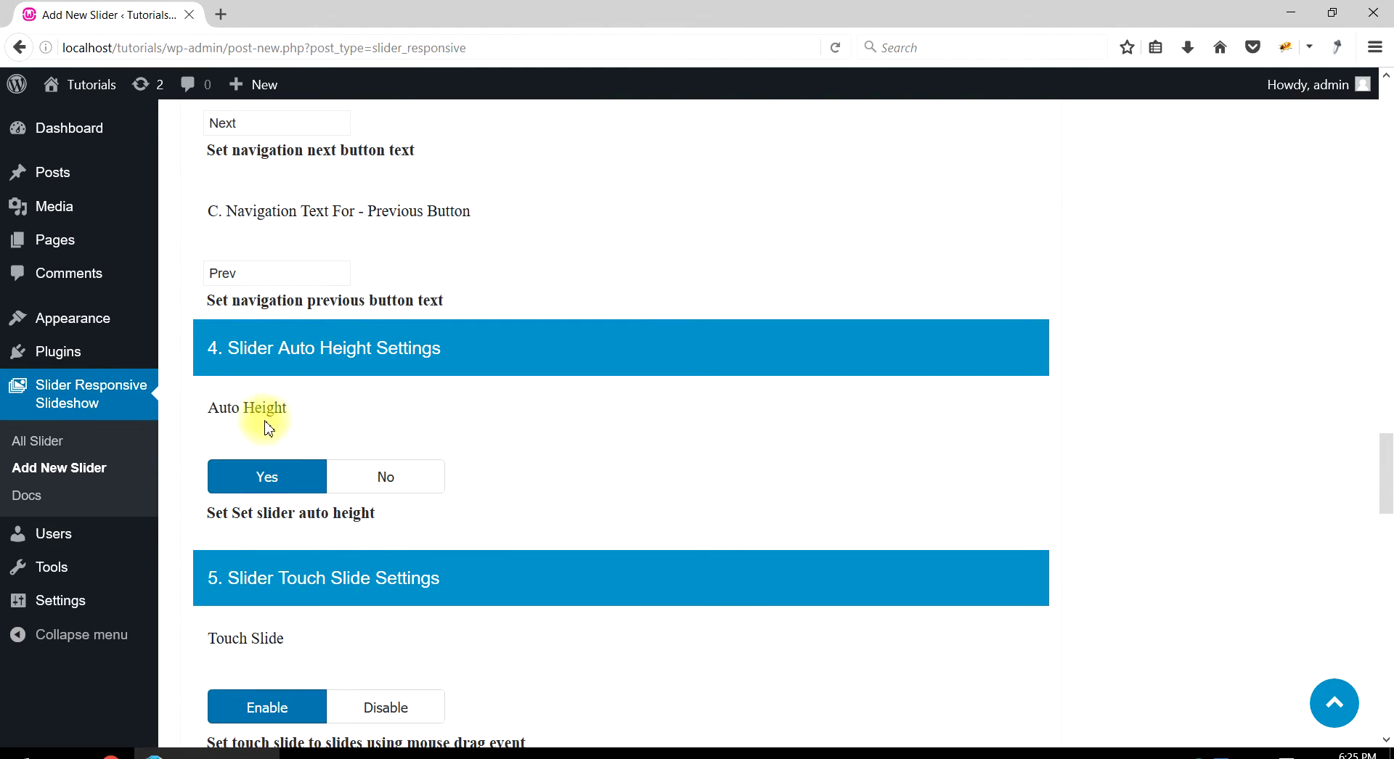
pyautogui.scroll(-3, 295, 394)
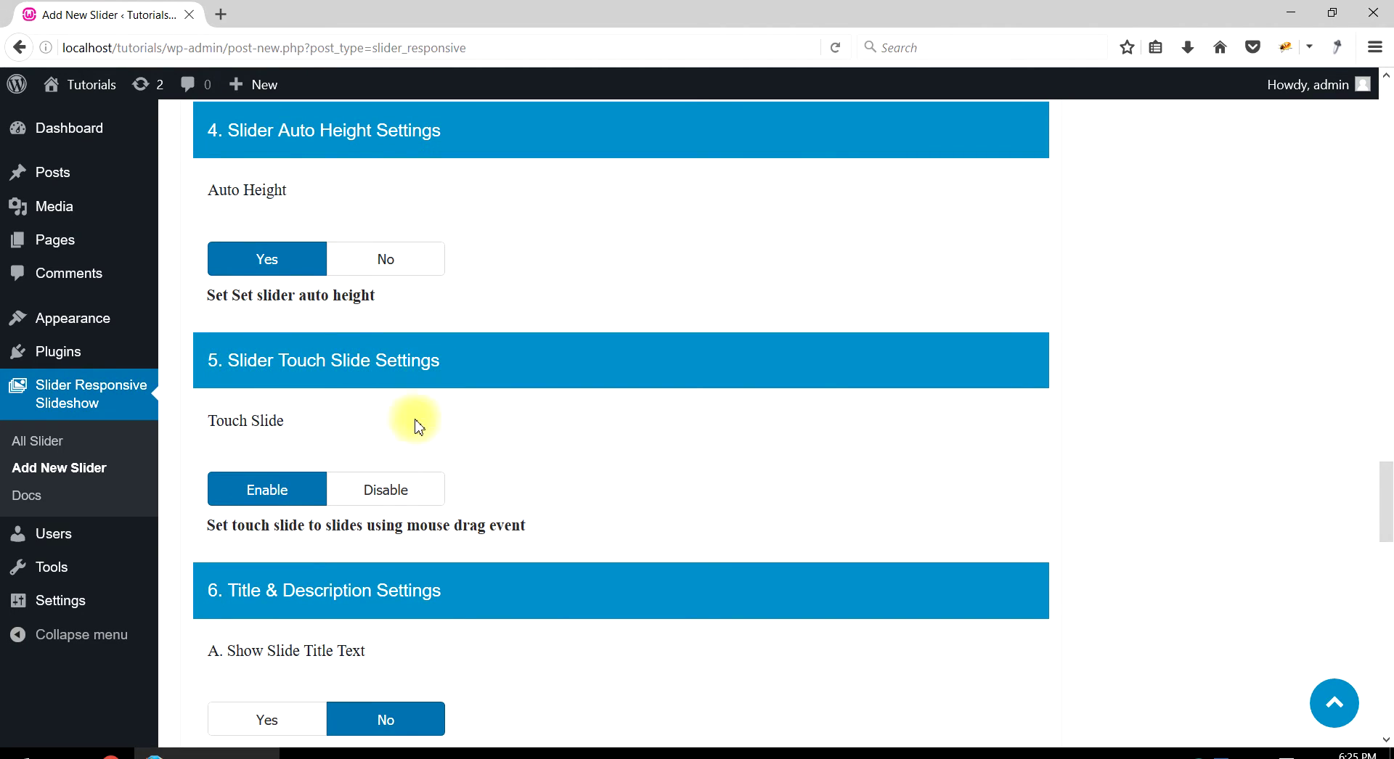
pyautogui.click(381, 491)
pyautogui.click(270, 490)
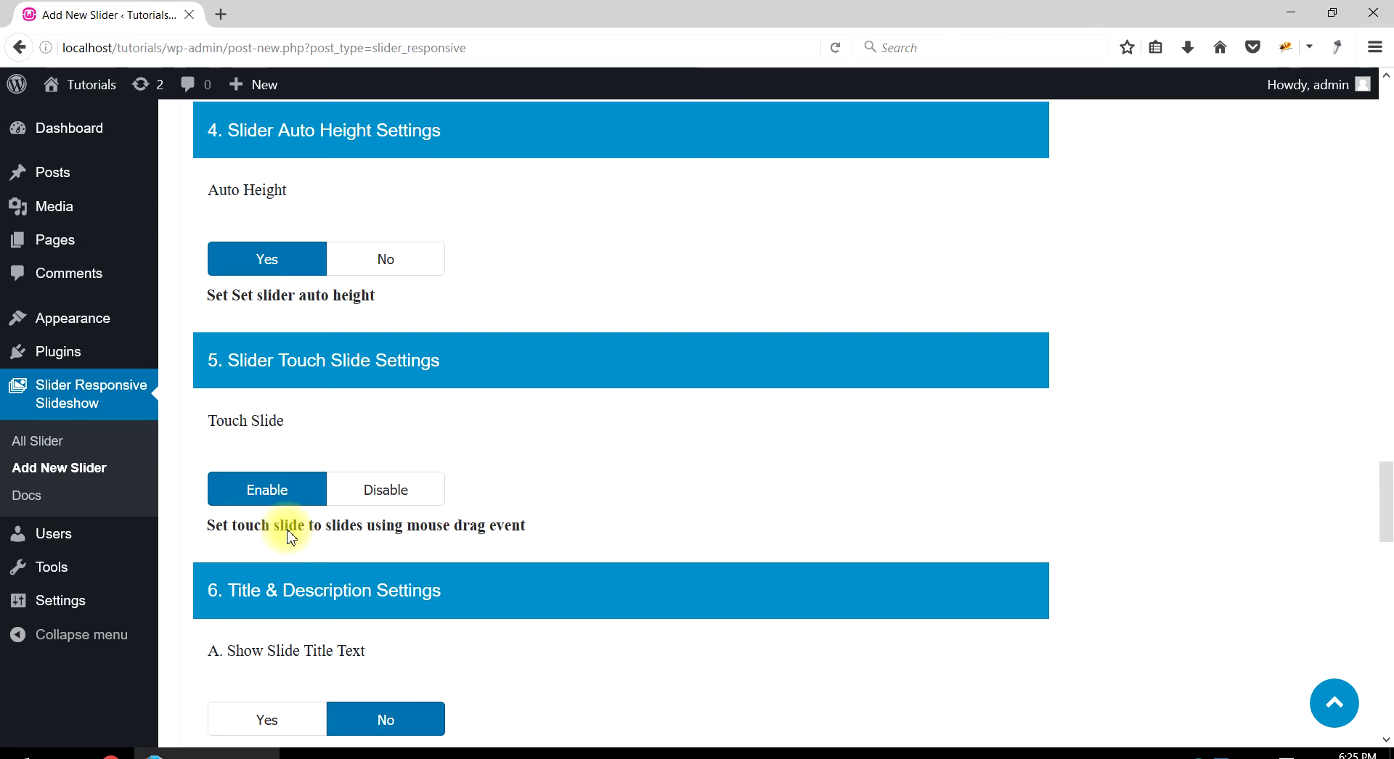
# Set Show Slide Title Text to Yes and Show Slide Description Text to No.
pyautogui.scroll(-3, 436, 609)
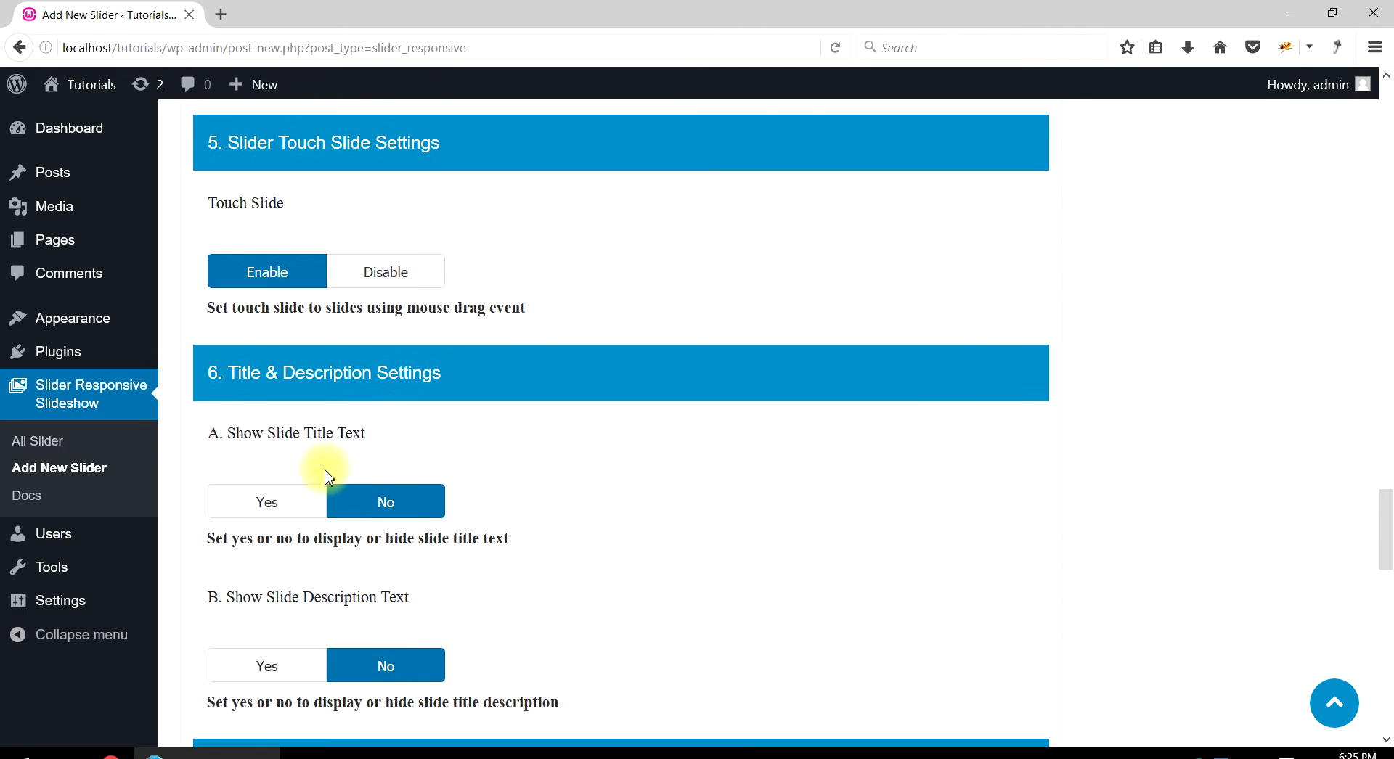
pyautogui.scroll(-3, 251, 436)
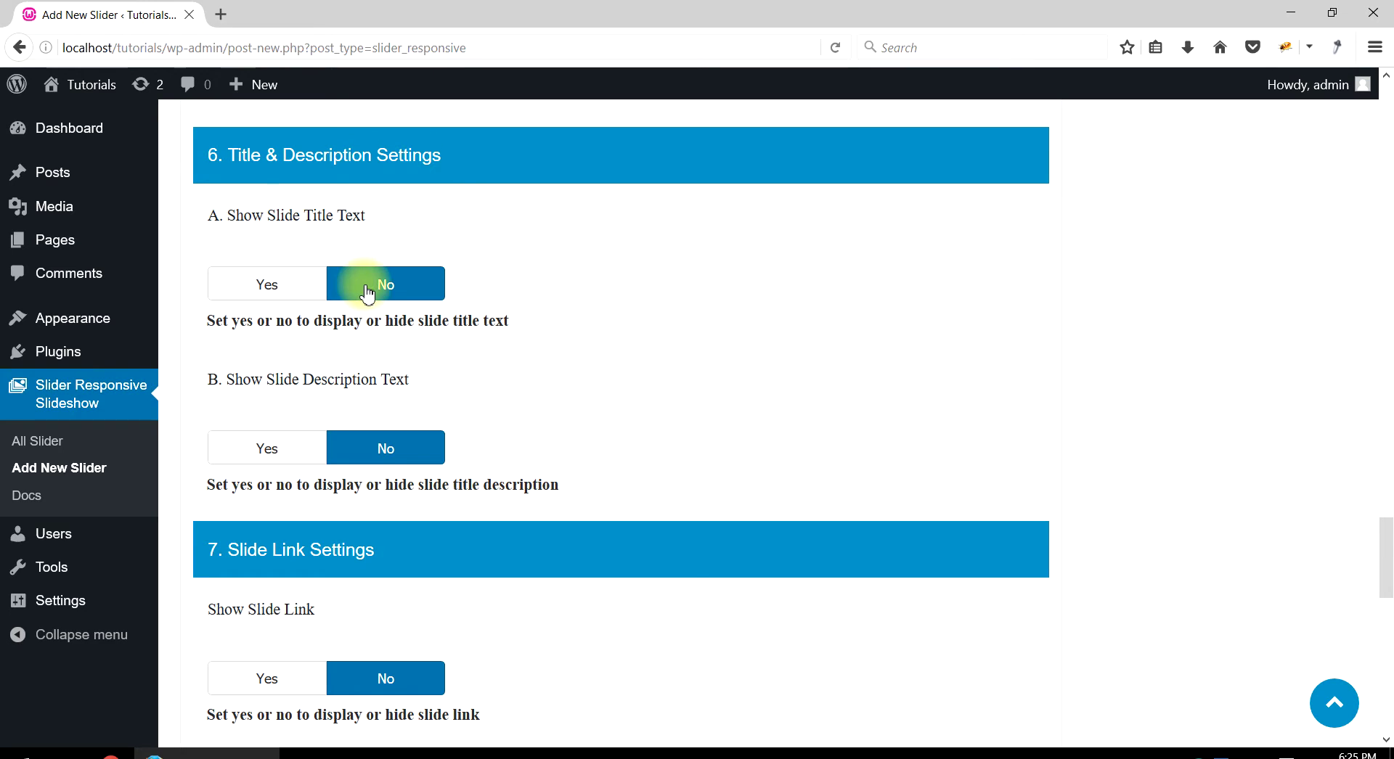
pyautogui.click(302, 289)
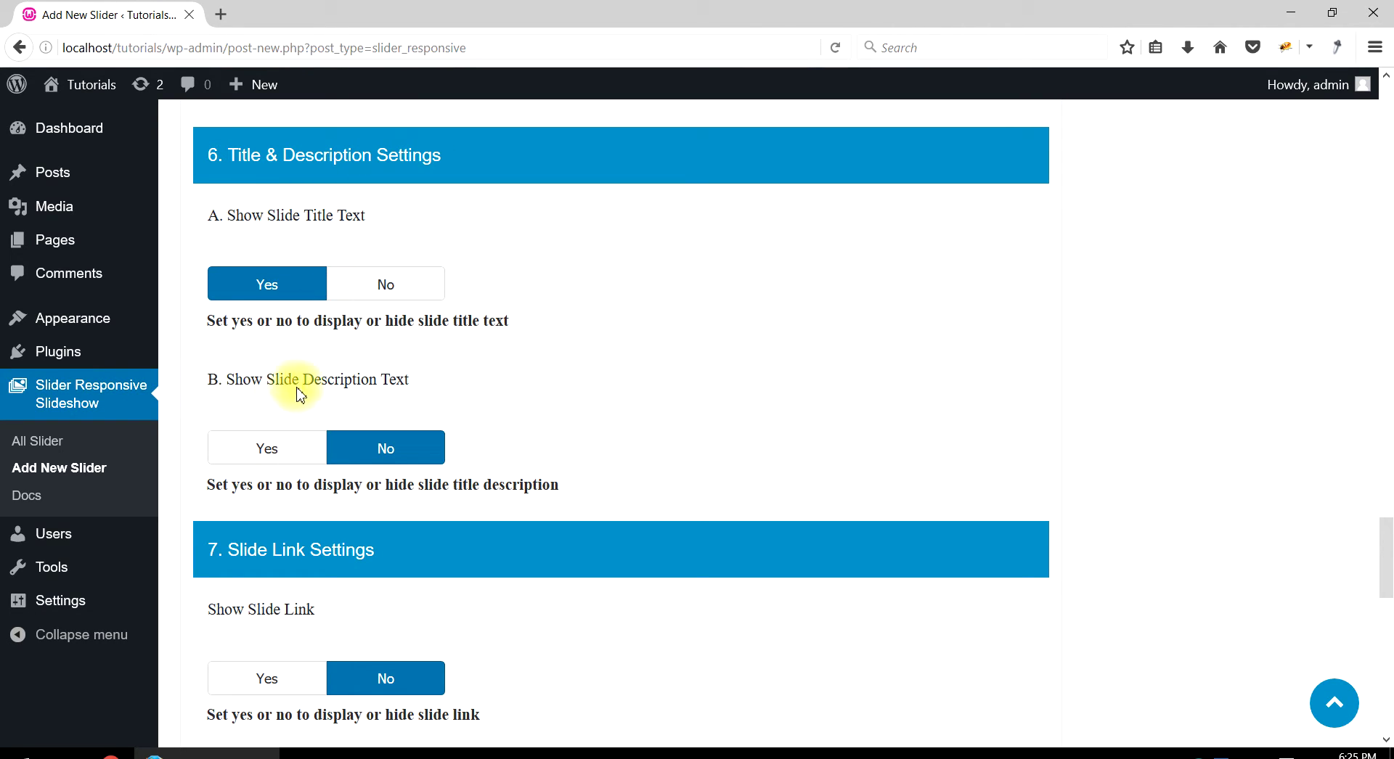
pyautogui.click(264, 448)
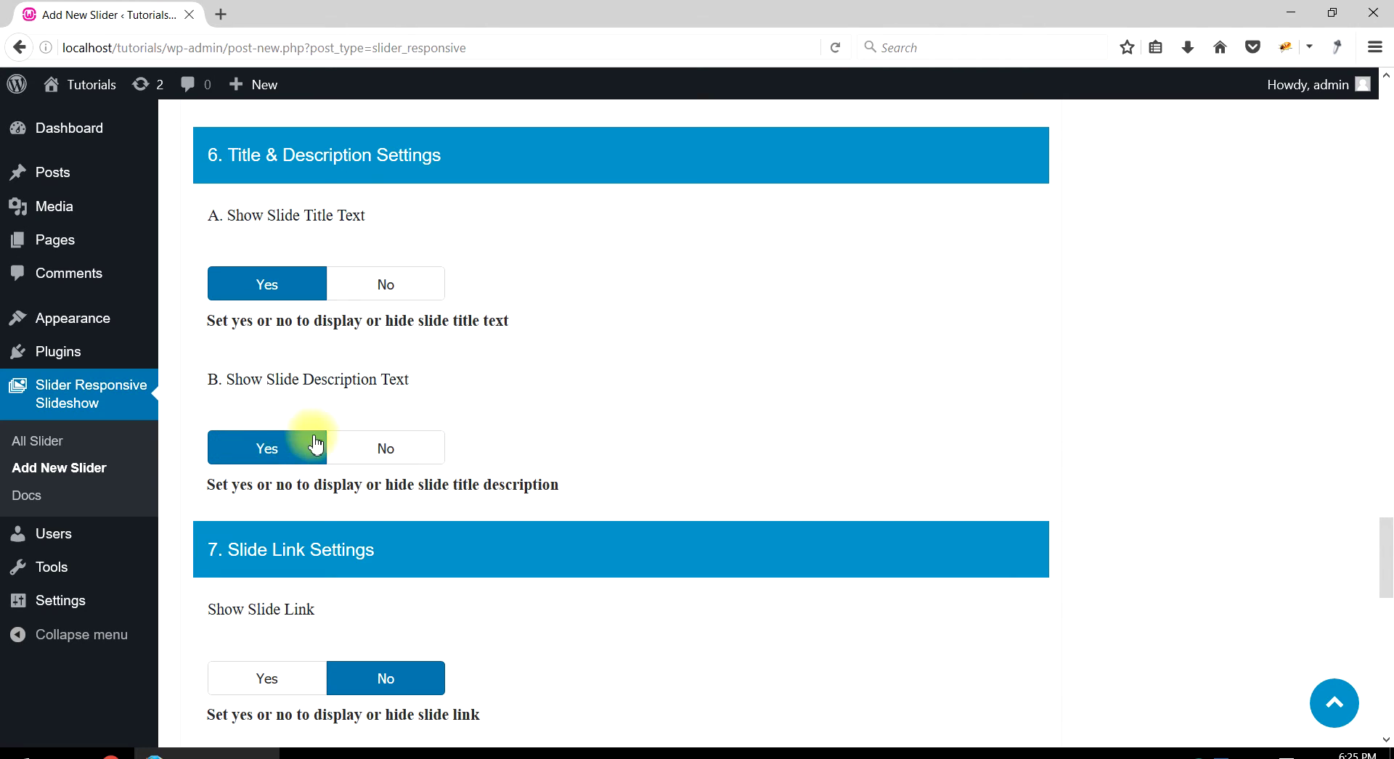
pyautogui.click(370, 452)
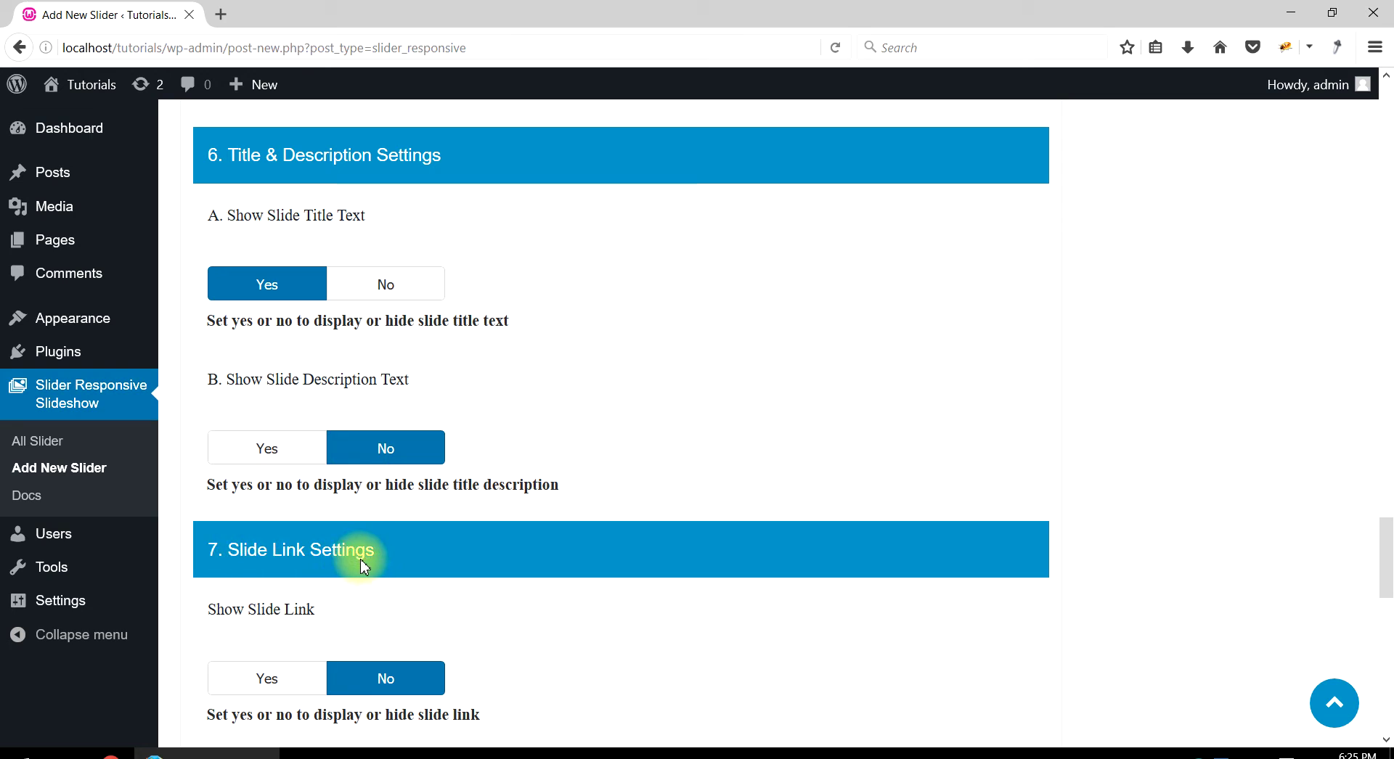
# Set Show Slide Link to Yes in the slide link settings.
pyautogui.scroll(-3, 247, 562)
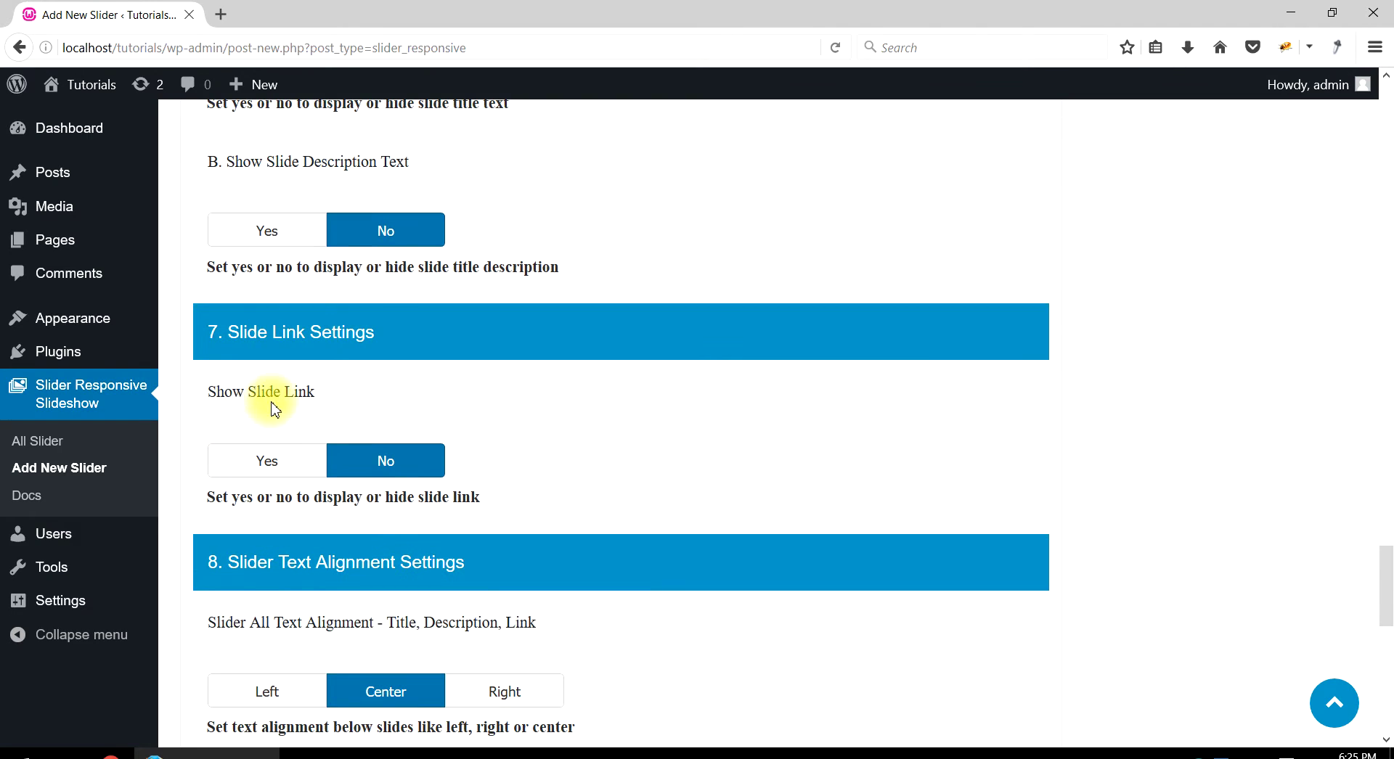
pyautogui.click(260, 463)
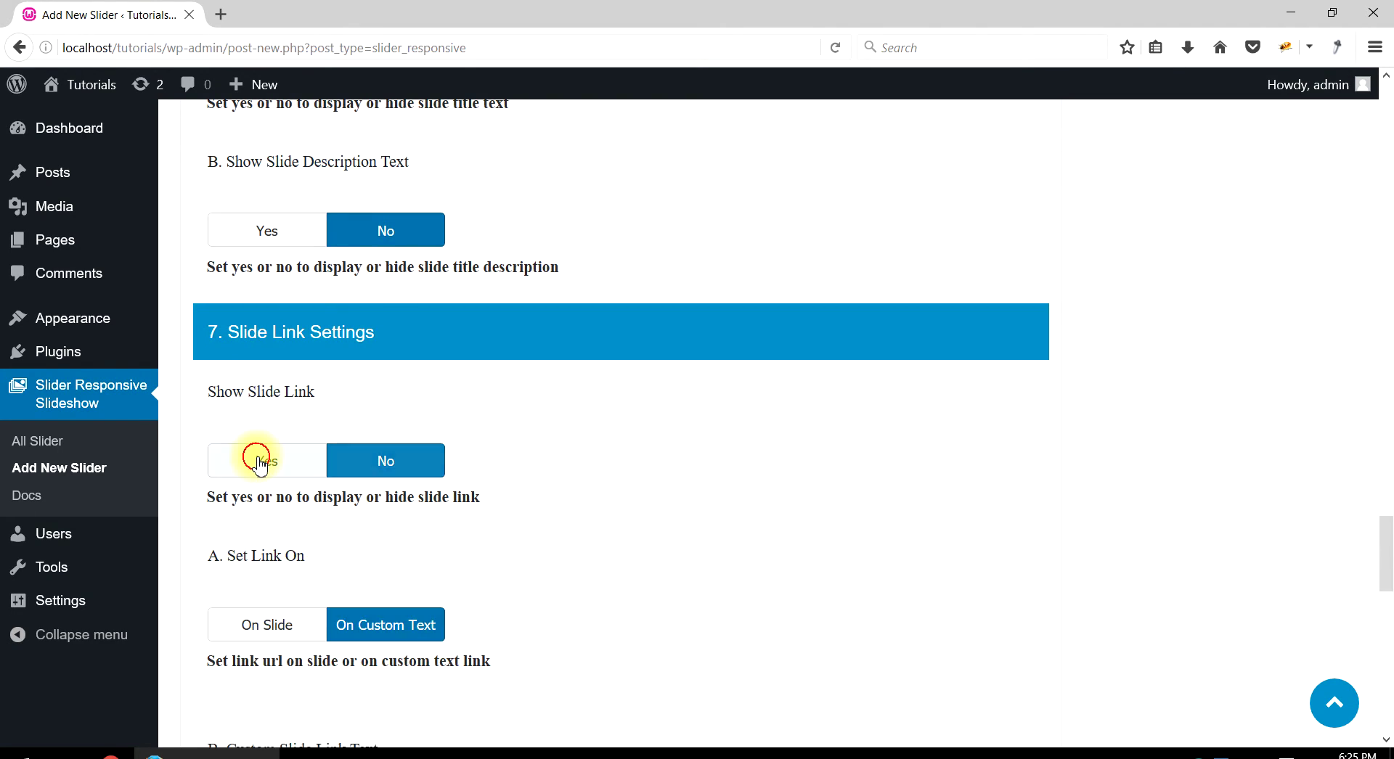
pyautogui.scroll(-3, 261, 461)
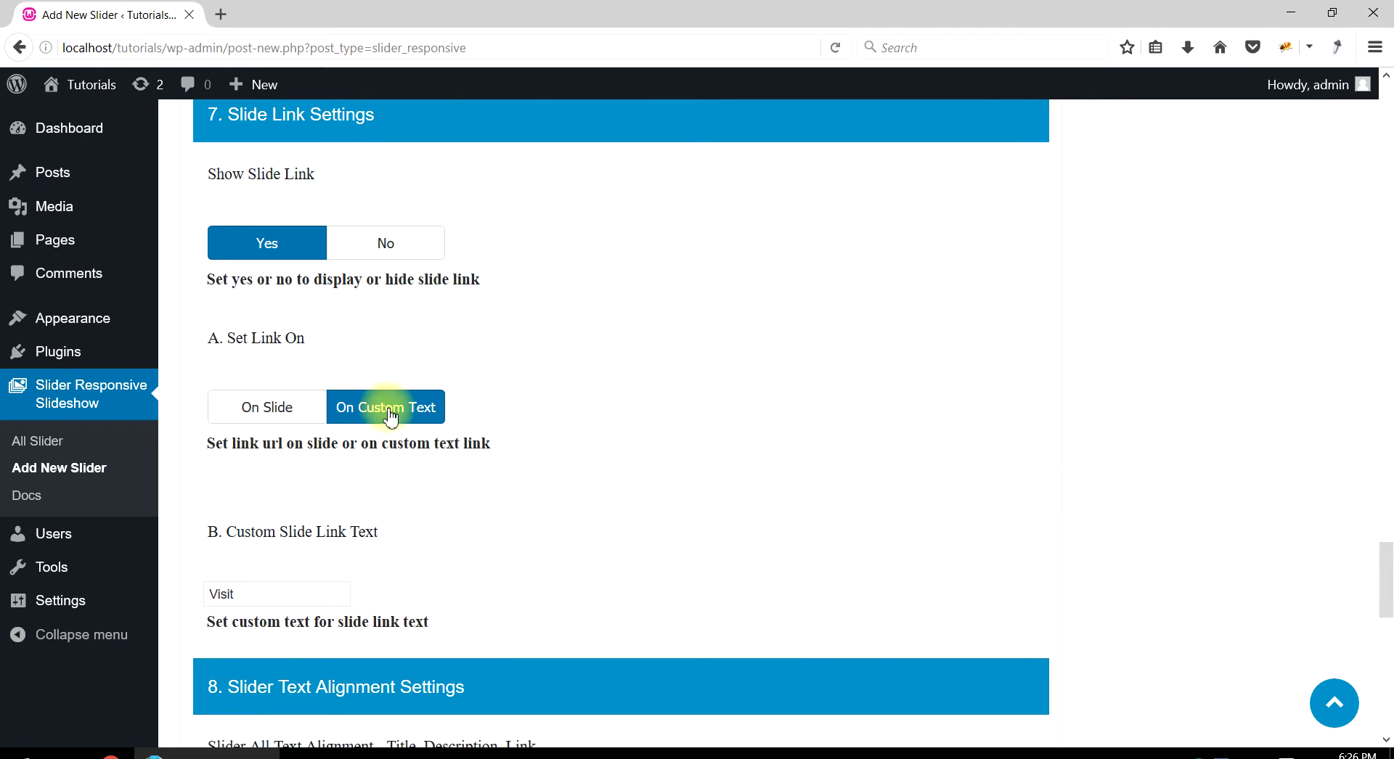
# Try both Set Link On options, set Show Slide Link to No, and align the slider text Right.
pyautogui.click(274, 408)
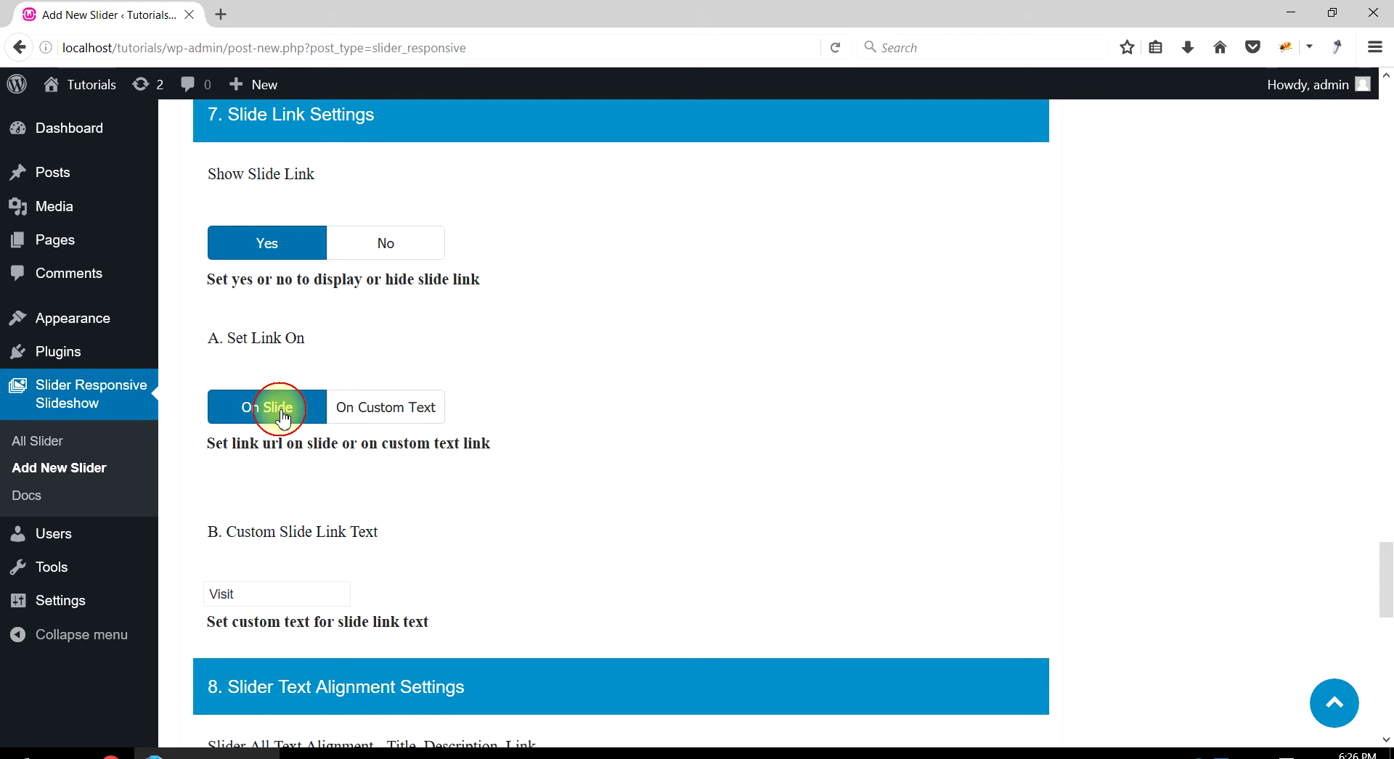
pyautogui.click(377, 408)
pyautogui.click(383, 246)
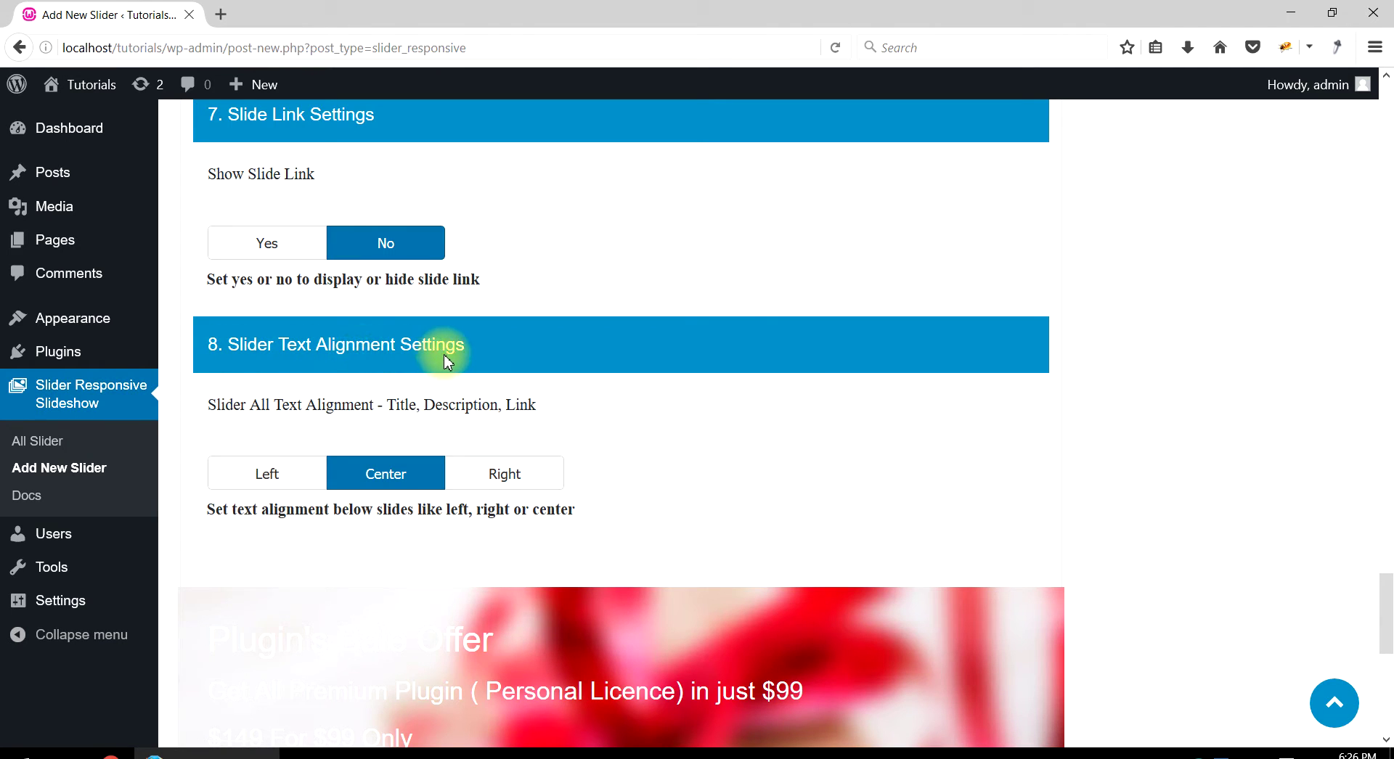
pyautogui.click(498, 479)
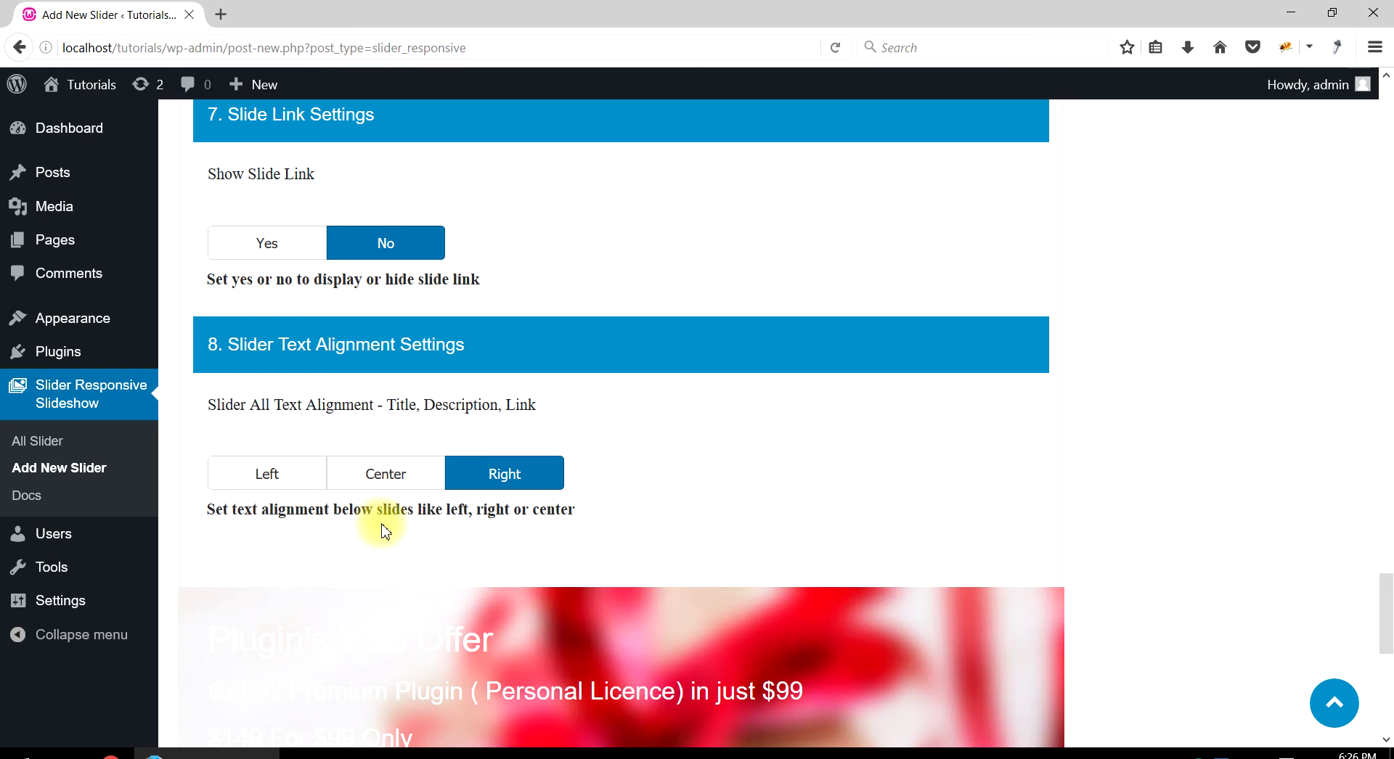
# Return to the beginning of the slider form and publish "My Slider".
pyautogui.click(1332, 701)
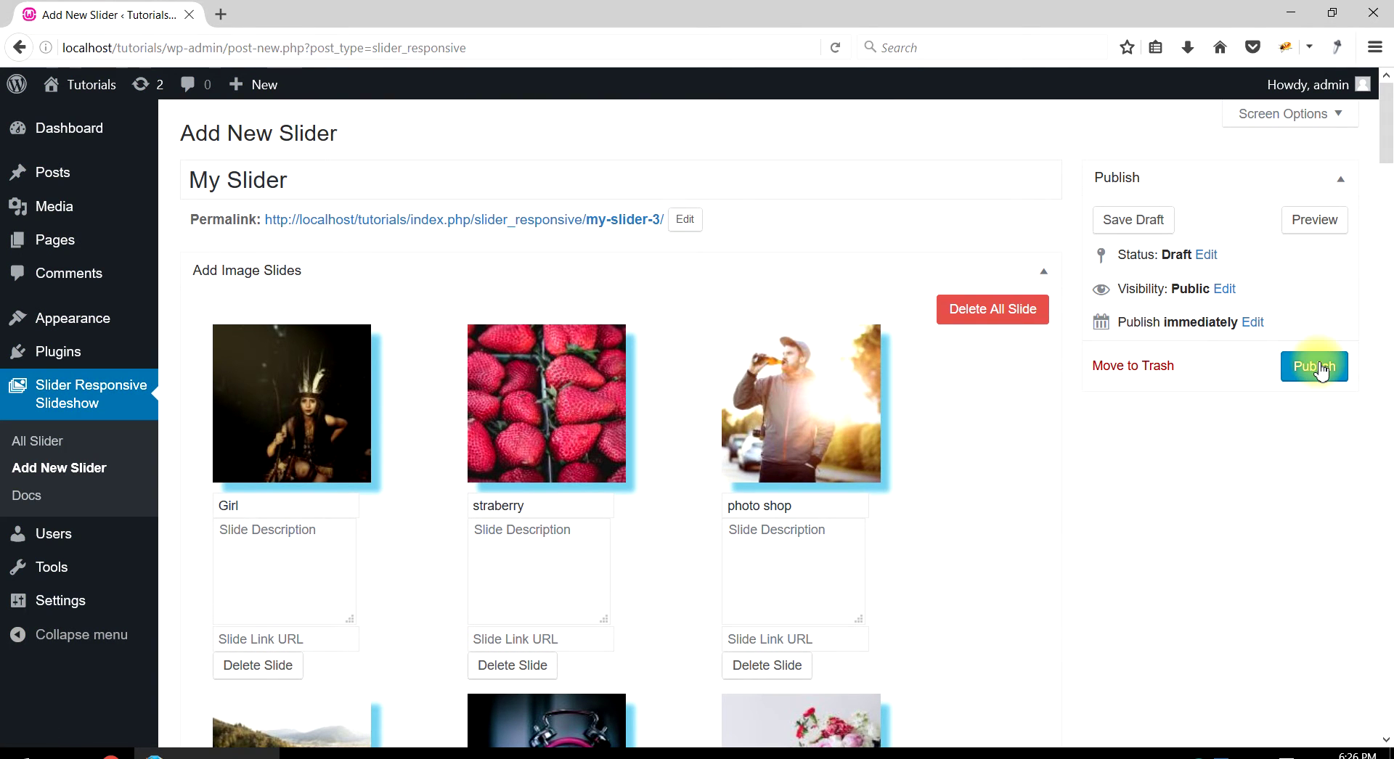
pyautogui.click(1317, 367)
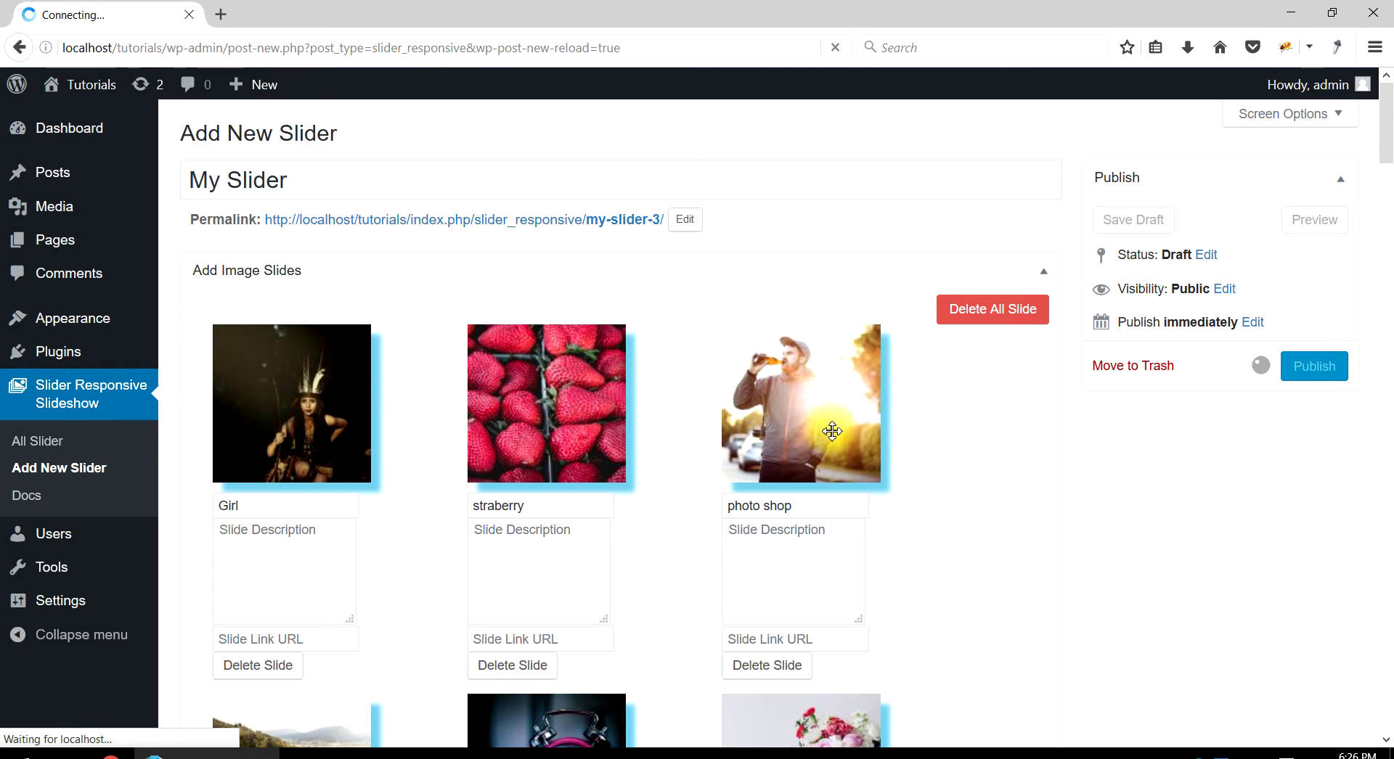
pyautogui.click(695, 422)
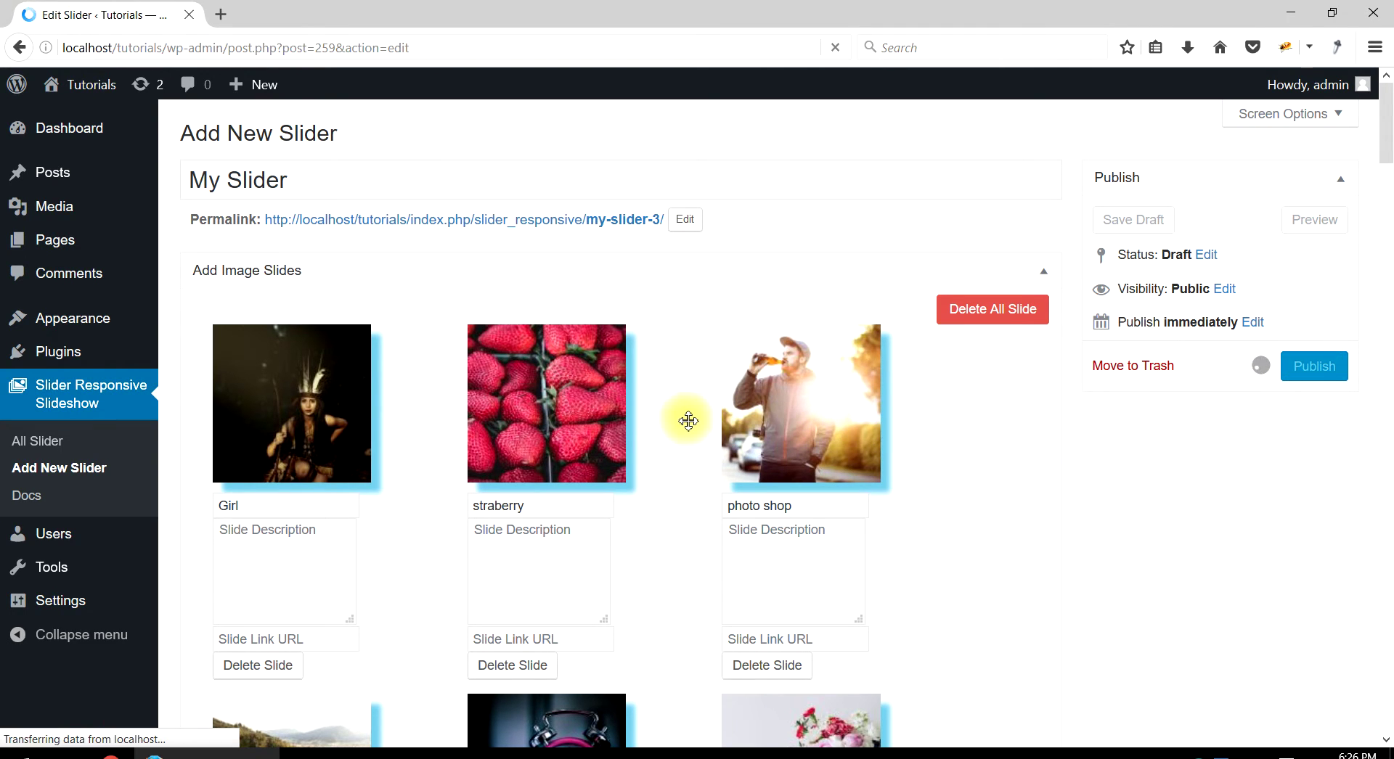
# Copy the slider shortcode [awl-slider id=259] from the Slider Slideshow Settings.
pyautogui.scroll(-8, 619, 442)
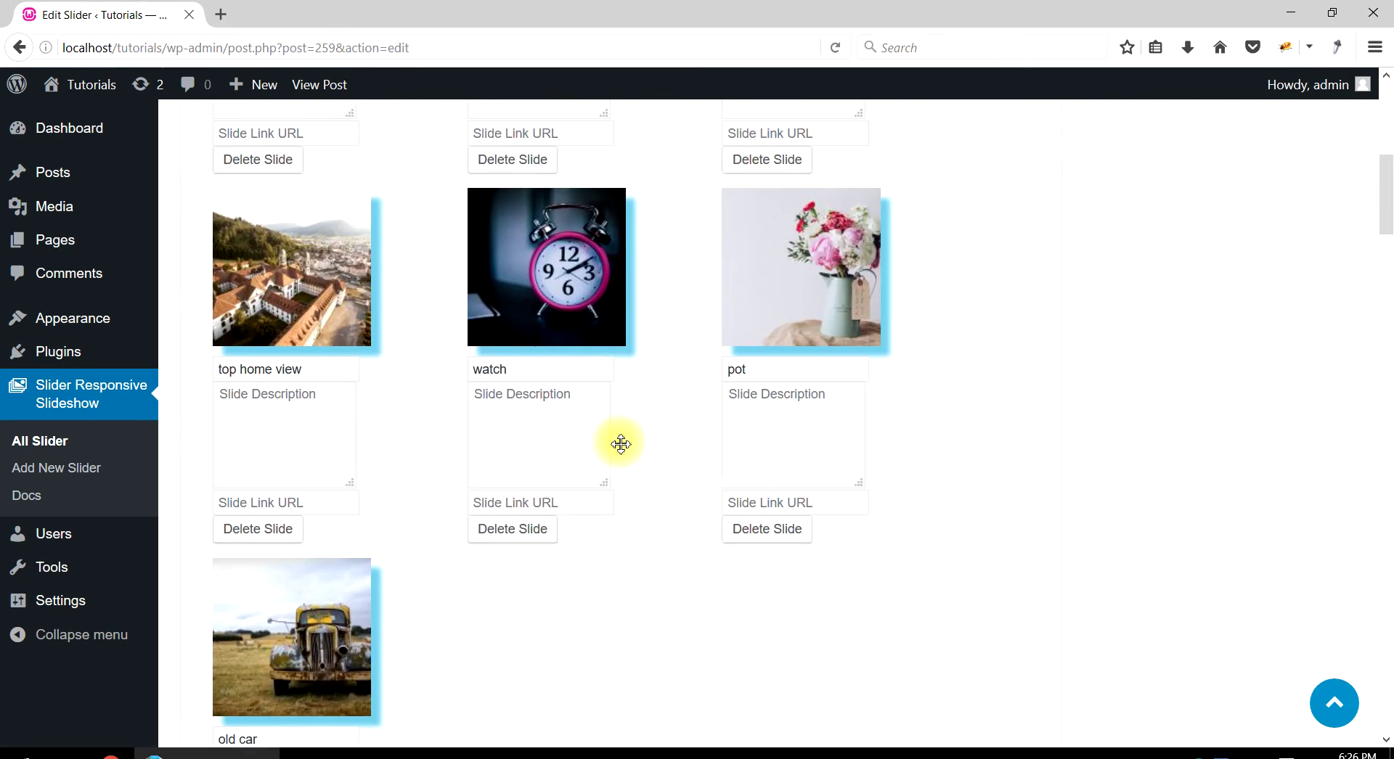
pyautogui.scroll(-12, 621, 445)
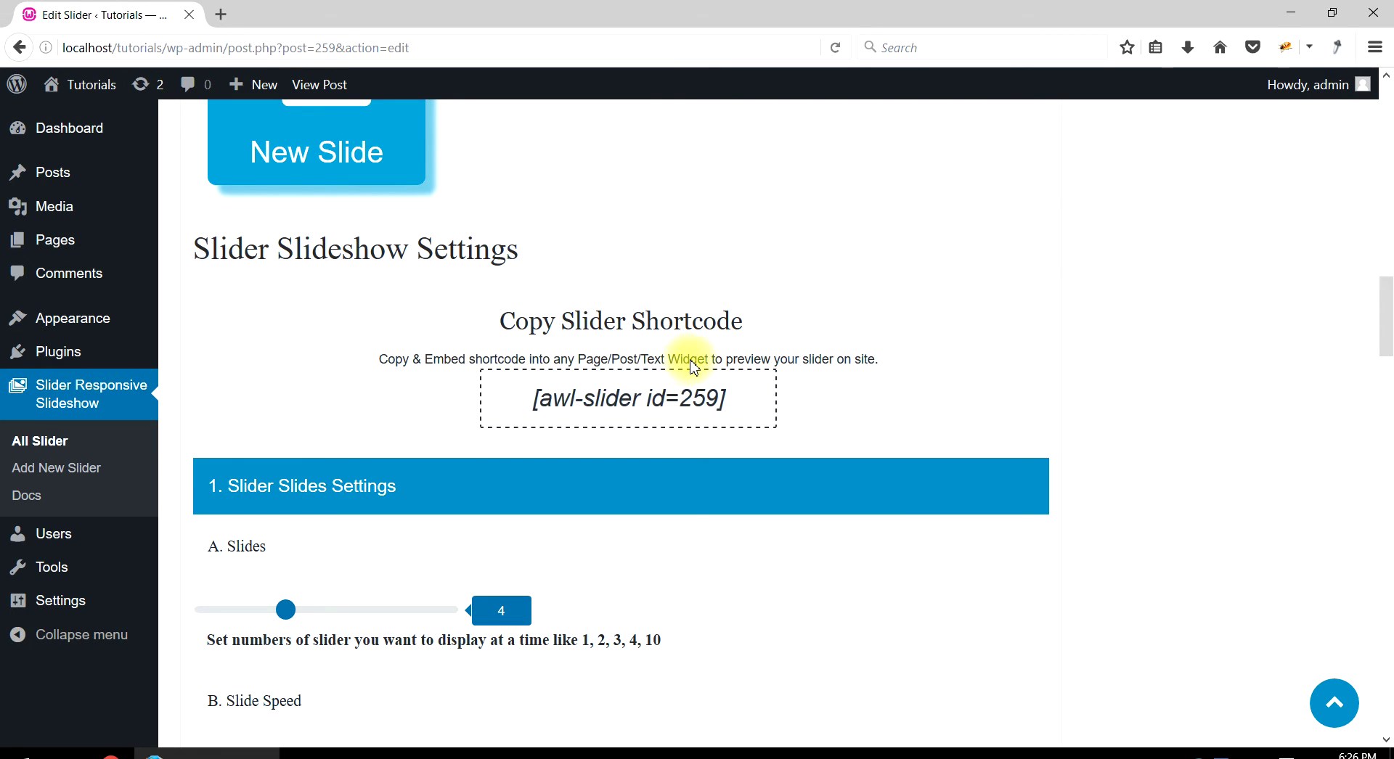
pyautogui.moveTo(729, 397); pyautogui.dragTo(519, 400)
pyautogui.rightClick(598, 397)
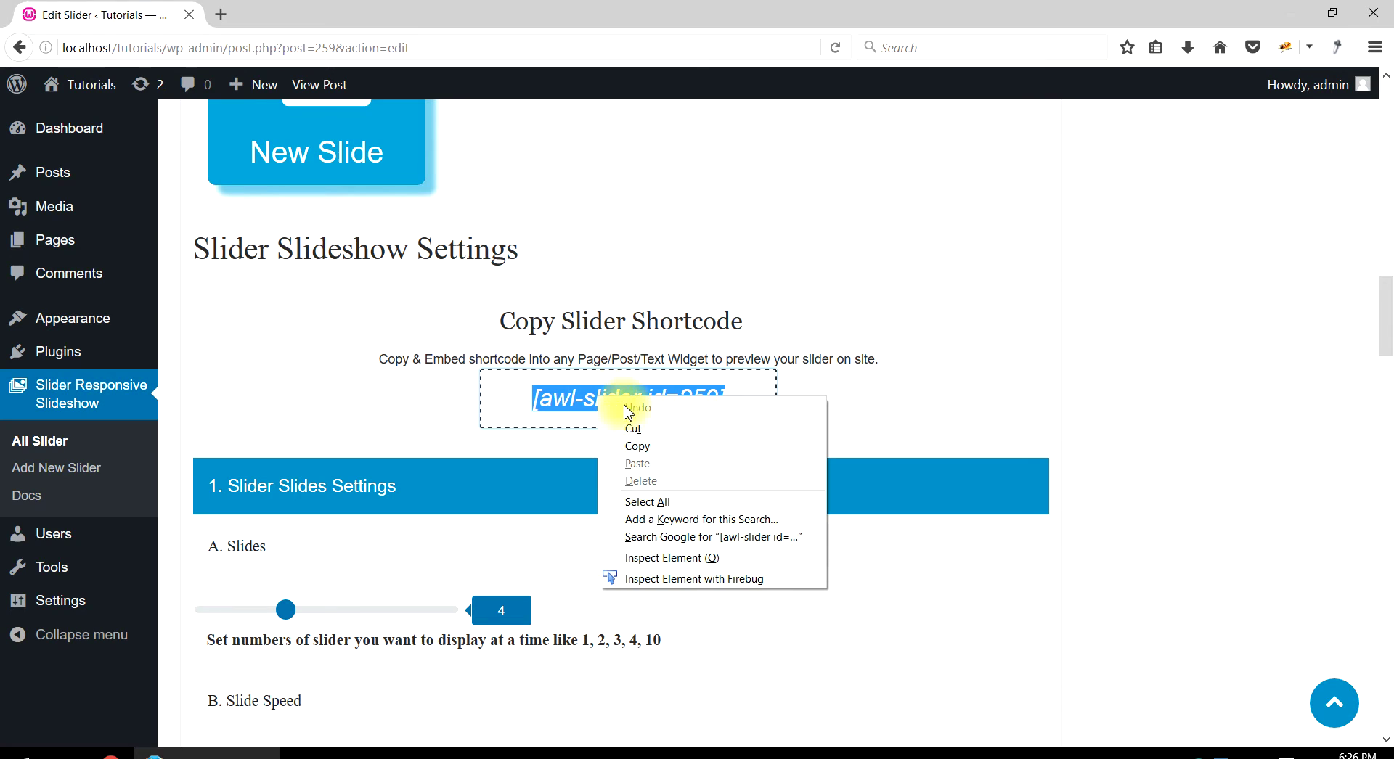
pyautogui.click(632, 446)
# Open the list of all pages in a new browser tab and add a new page titled "My Slider".
pyautogui.moveTo(46, 242)
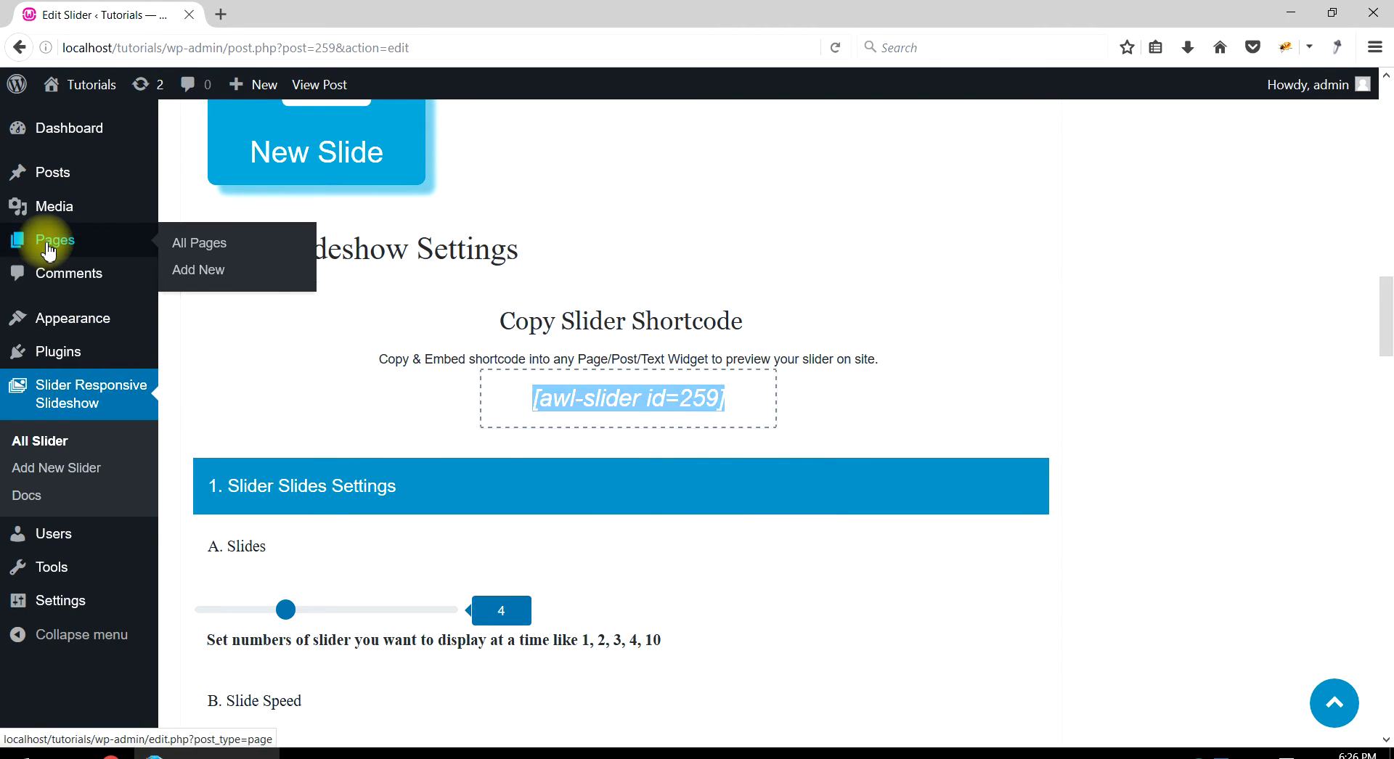
pyautogui.rightClick(188, 252)
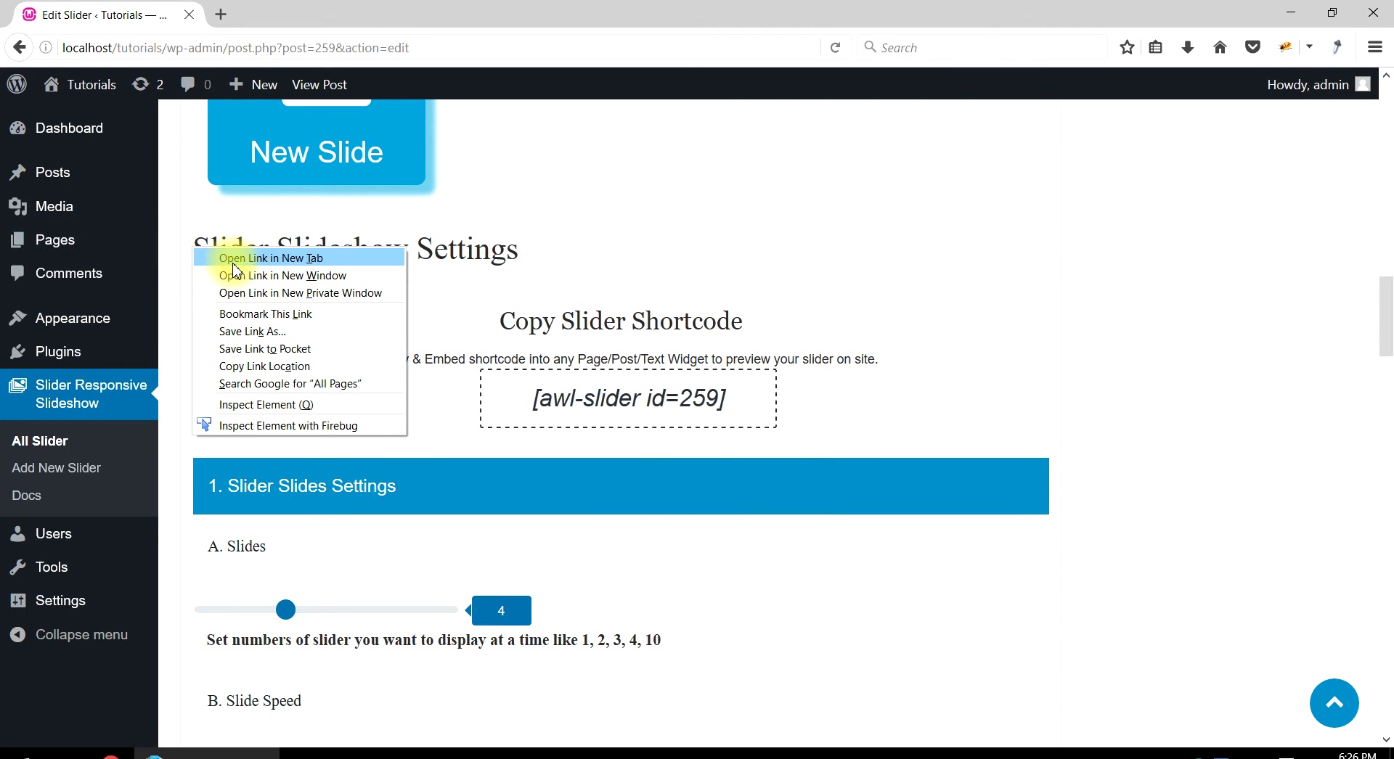
pyautogui.click(231, 260)
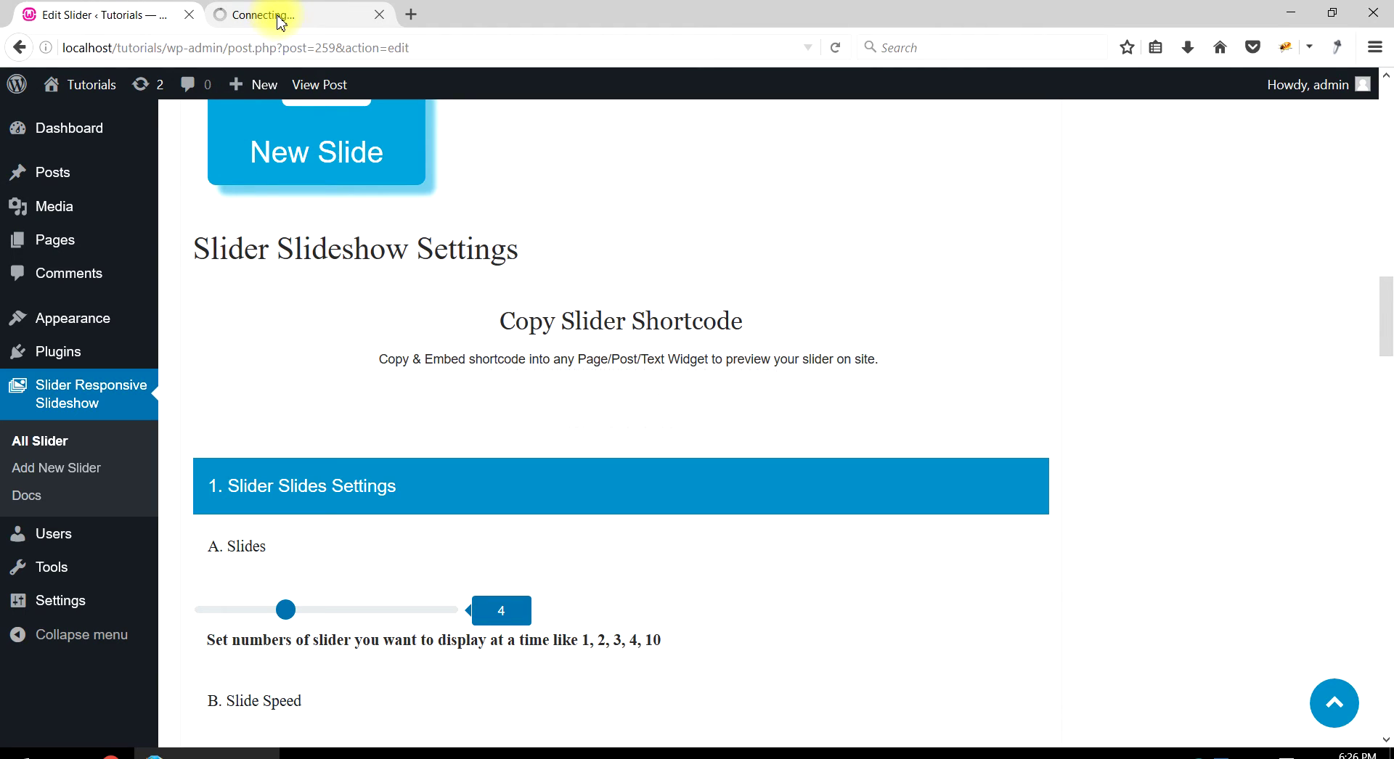
pyautogui.click(279, 19)
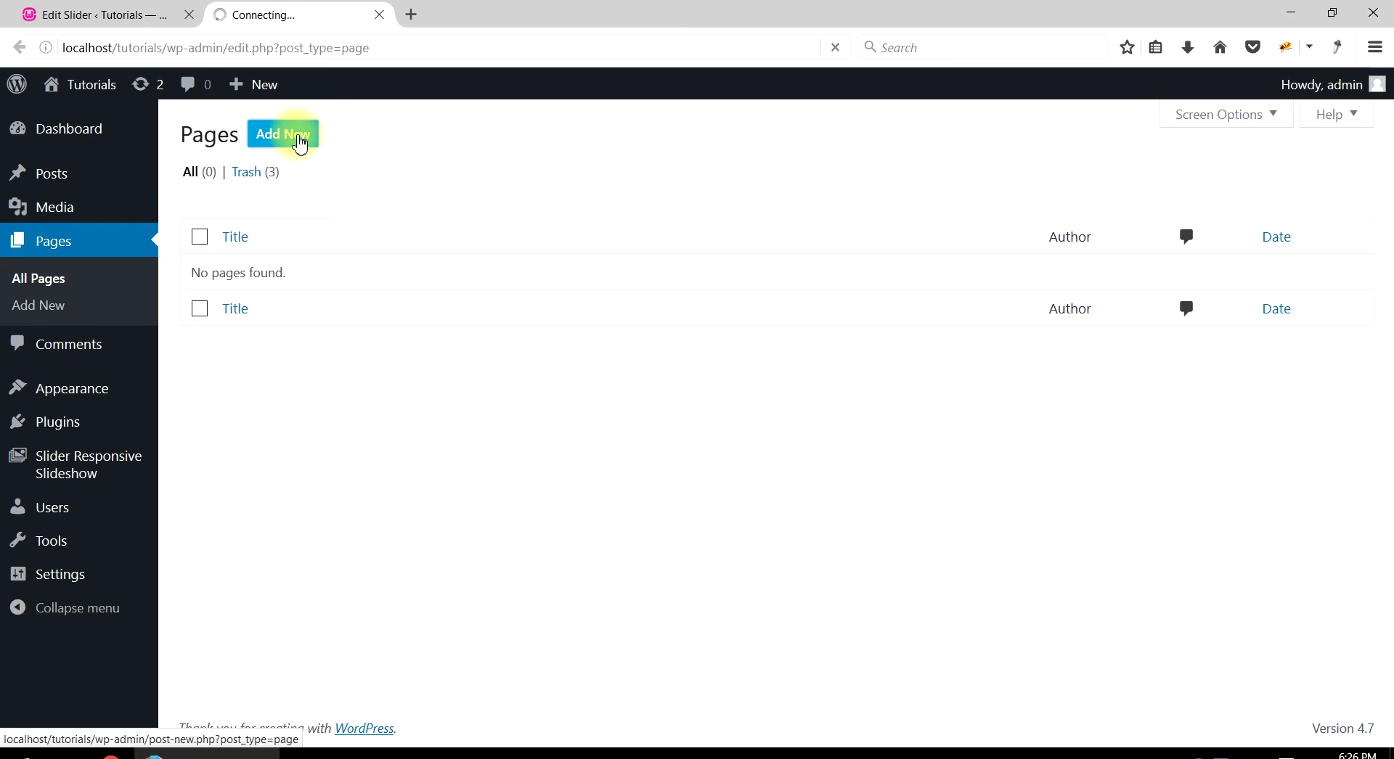
pyautogui.click(300, 142)
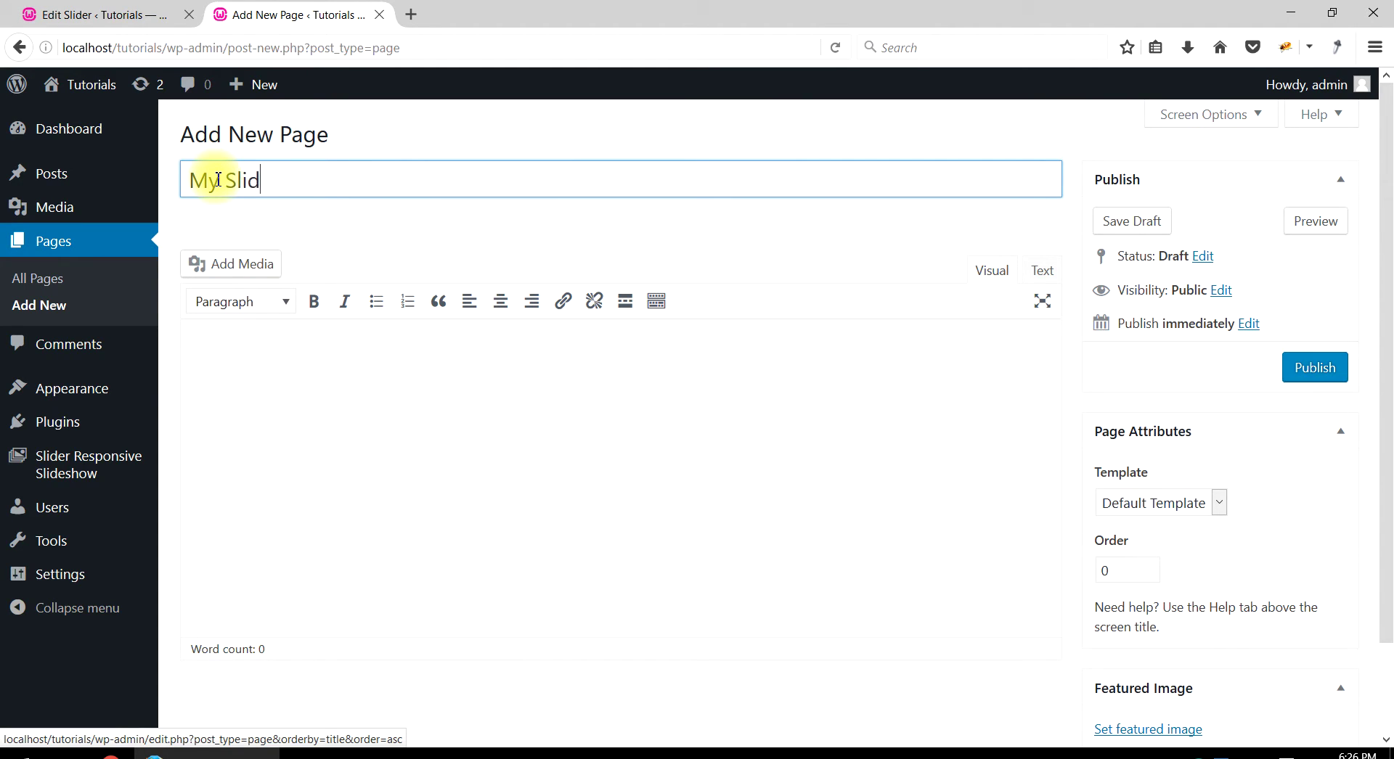
# Paste the shortcode [awl-slider id=259] into the page content and publish the page.
pyautogui.click(251, 392)
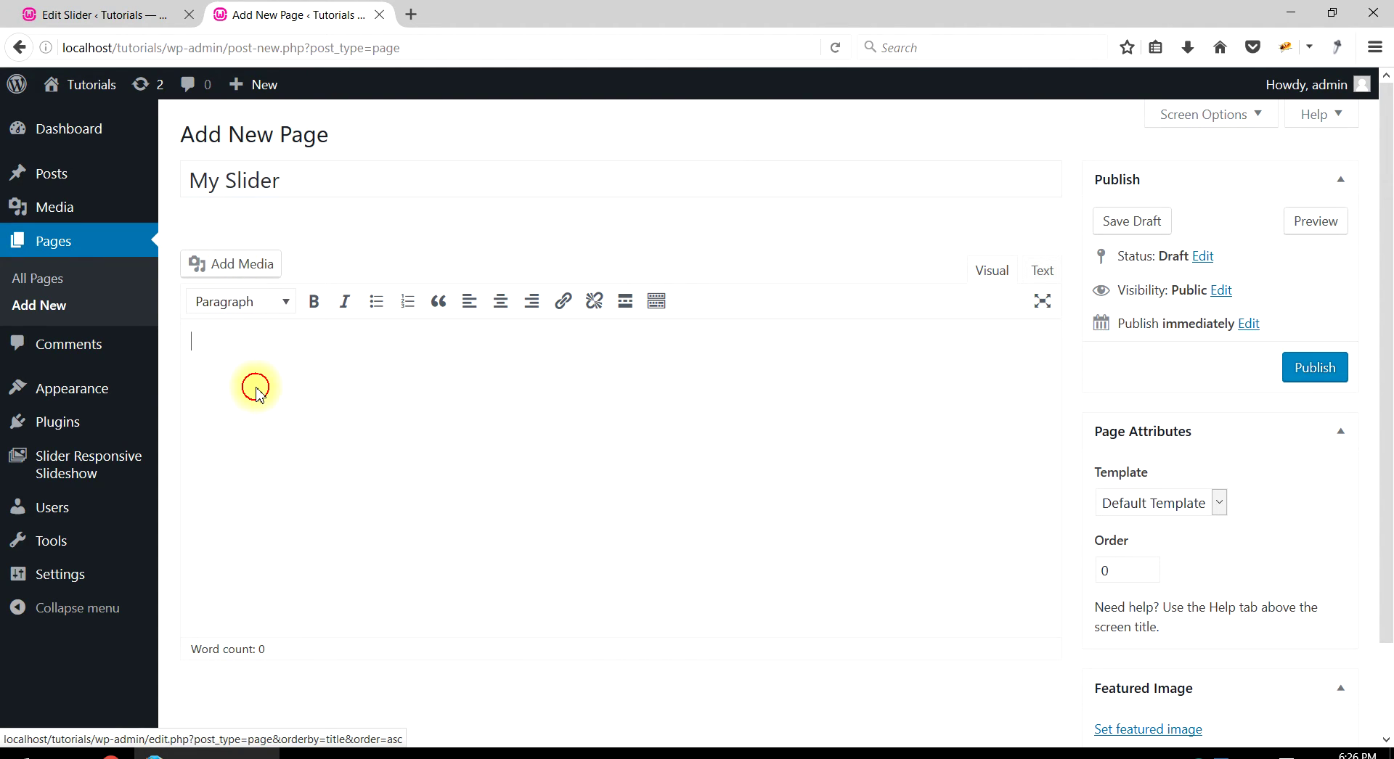
pyautogui.rightClick(249, 346)
pyautogui.click(288, 413)
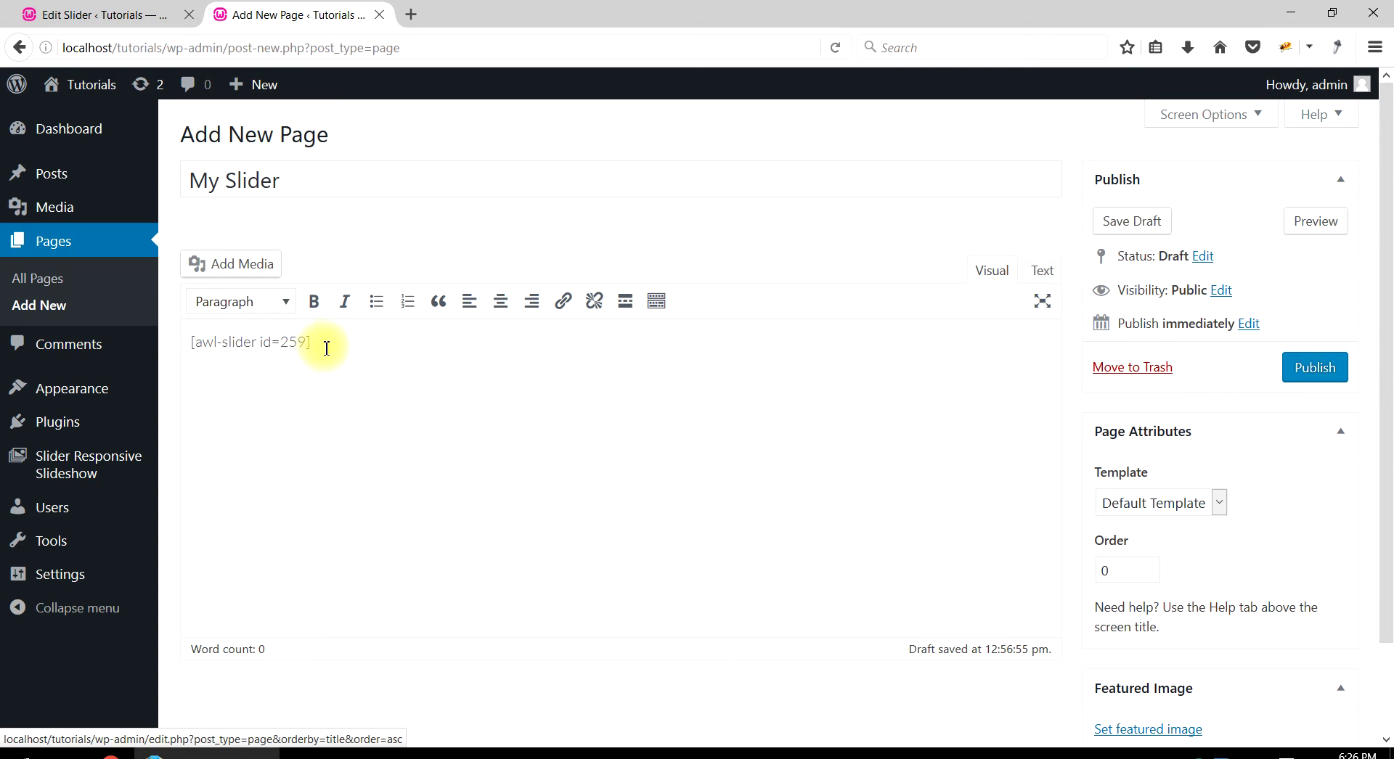
pyautogui.moveTo(326, 347); pyautogui.dragTo(197, 336)
pyautogui.click(209, 375)
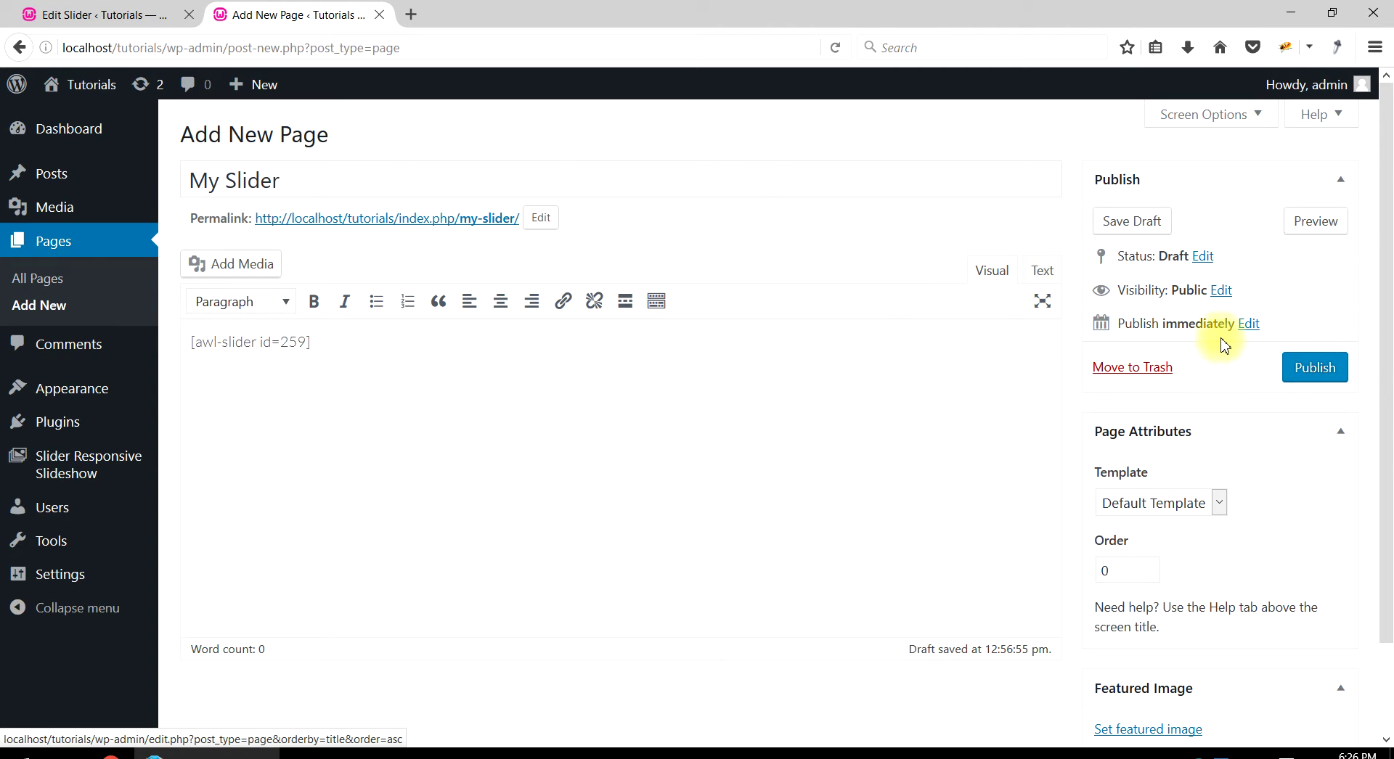
pyautogui.click(1305, 363)
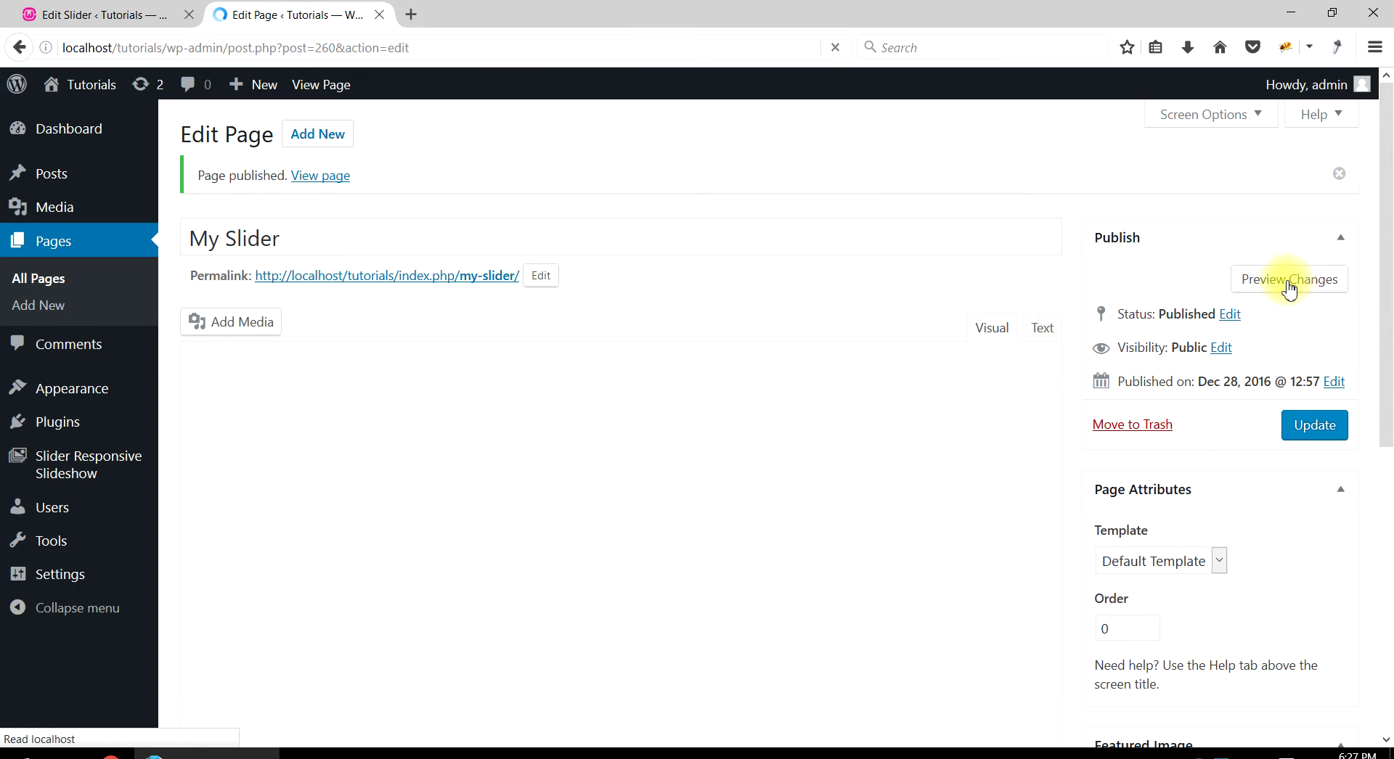
# Preview the published page and test the slider's pagination dots and its Next and Prev navigation.
pyautogui.click(1287, 288)
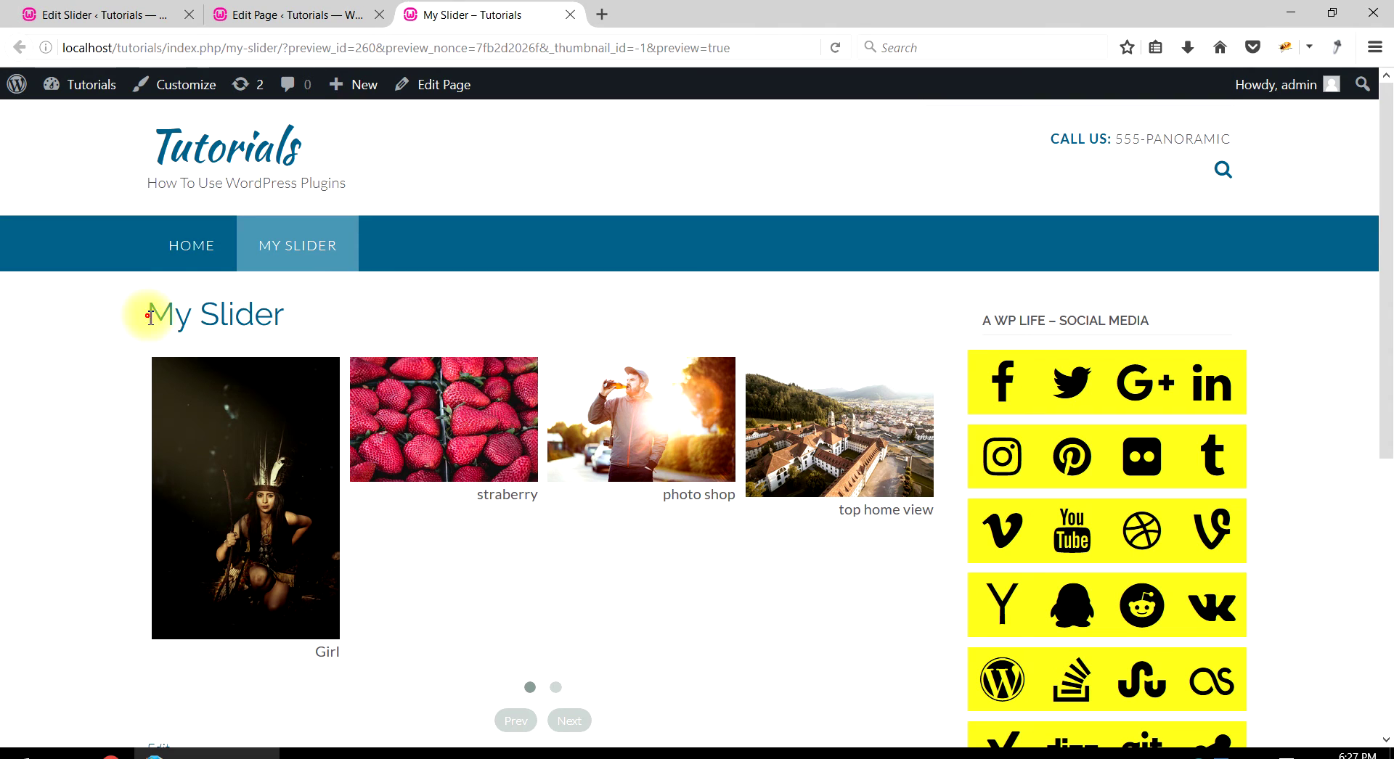
pyautogui.moveTo(149, 316); pyautogui.dragTo(286, 315)
pyautogui.click(327, 330)
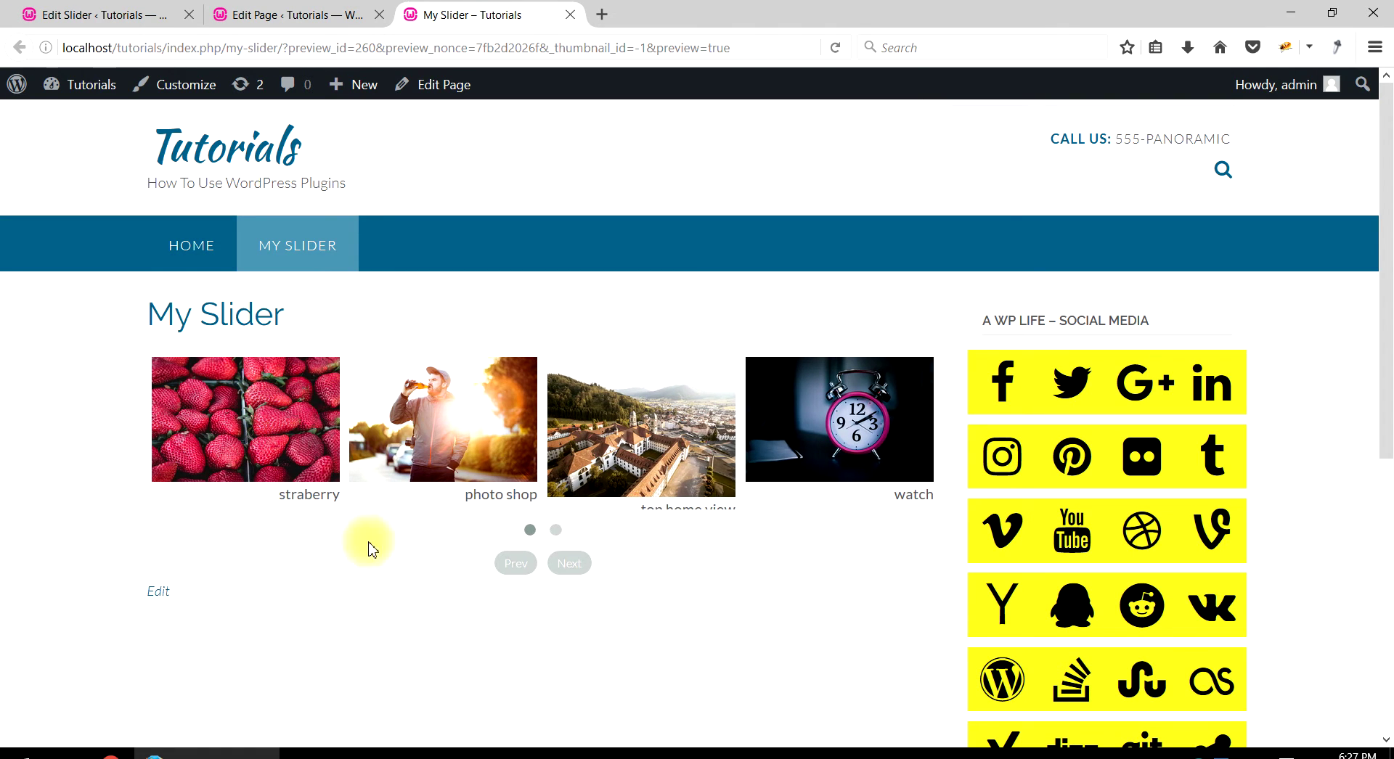
pyautogui.click(557, 538)
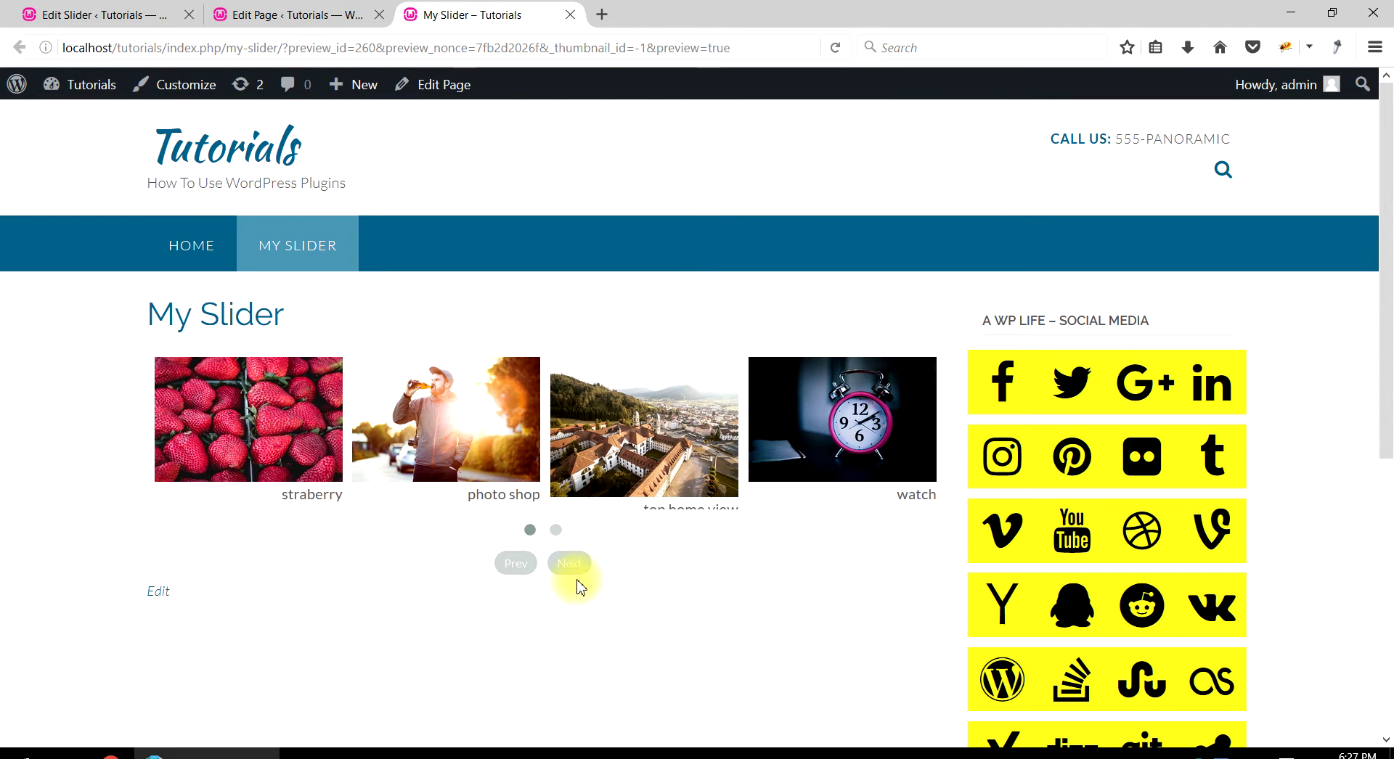
pyautogui.click(575, 570)
pyautogui.click(516, 573)
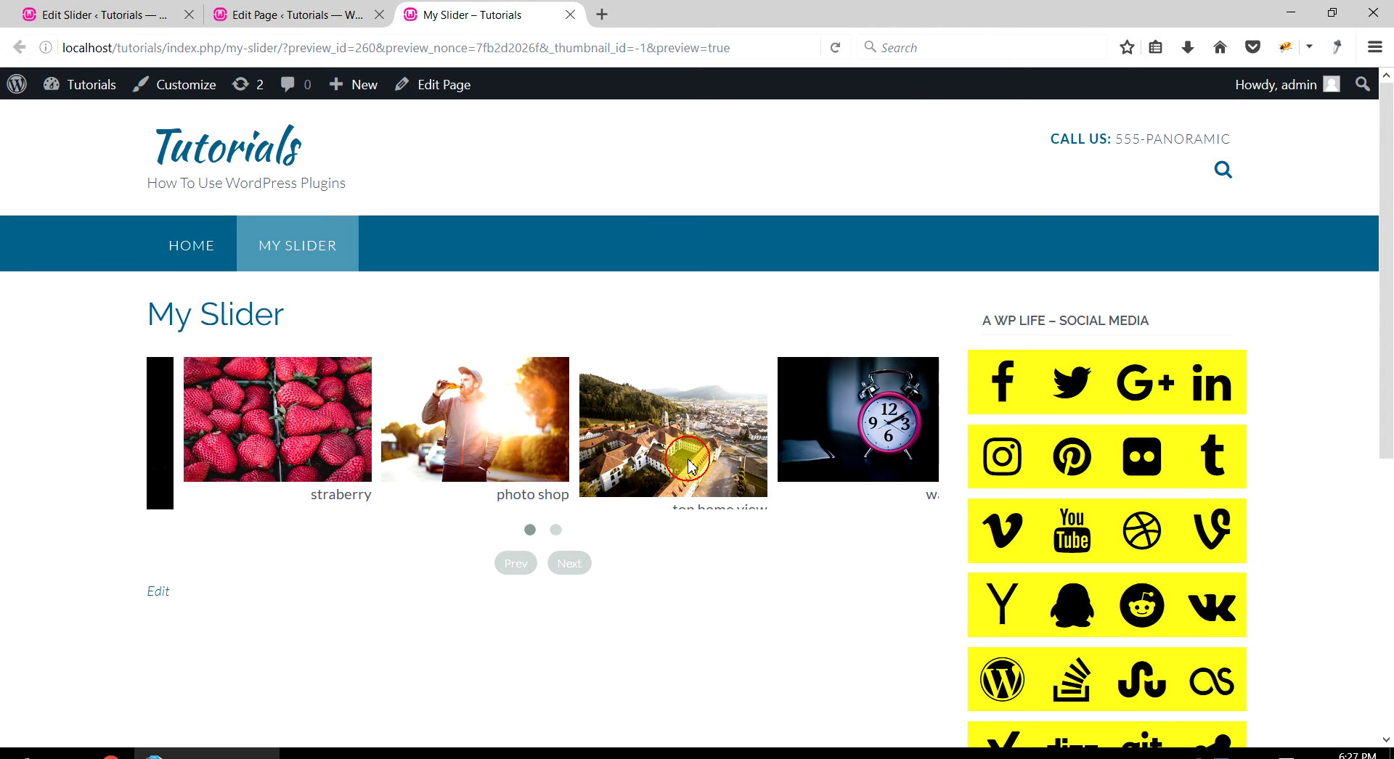
# Go back to the Edit Slider page, set the number of slides displayed at a time to 2, and update the slider.
pyautogui.click(109, 13)
pyautogui.scroll(-3, 395, 443)
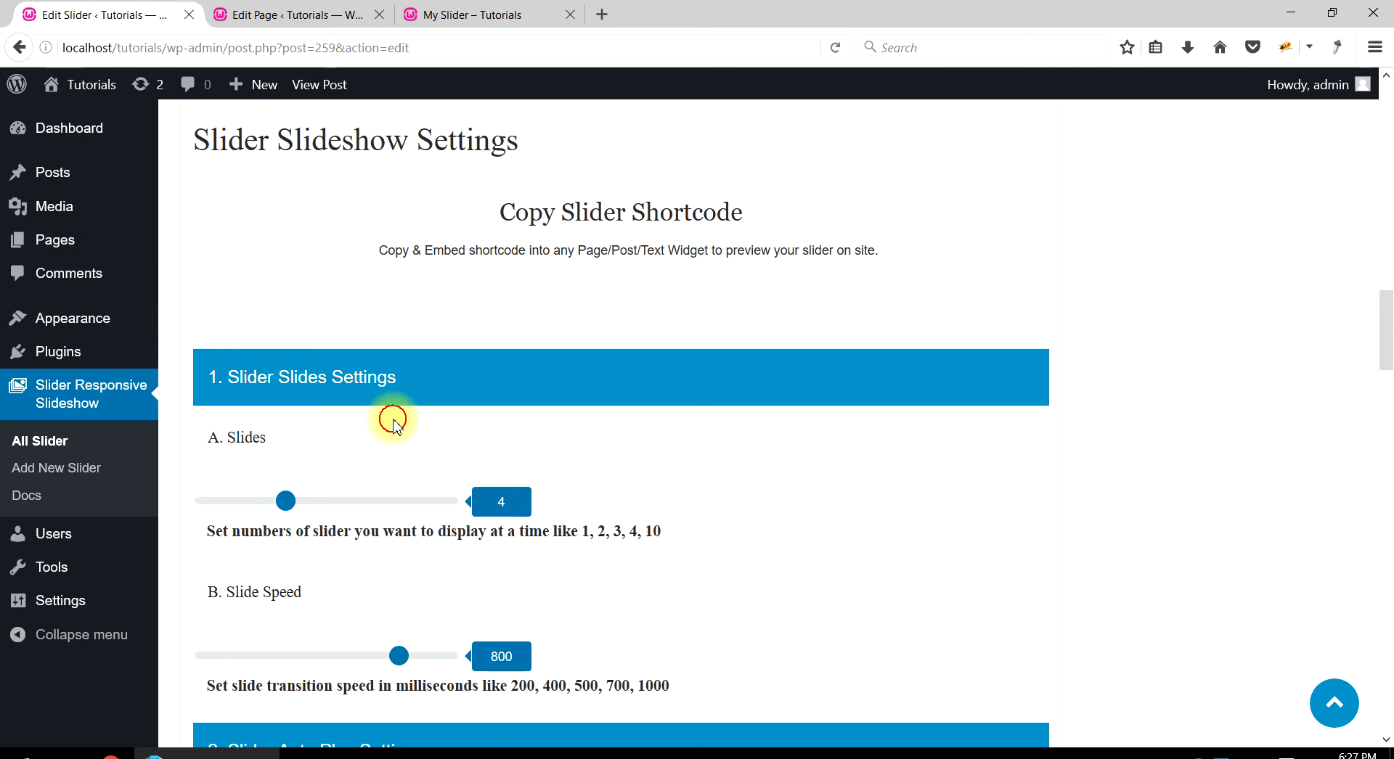
pyautogui.moveTo(286, 501); pyautogui.dragTo(233, 502)
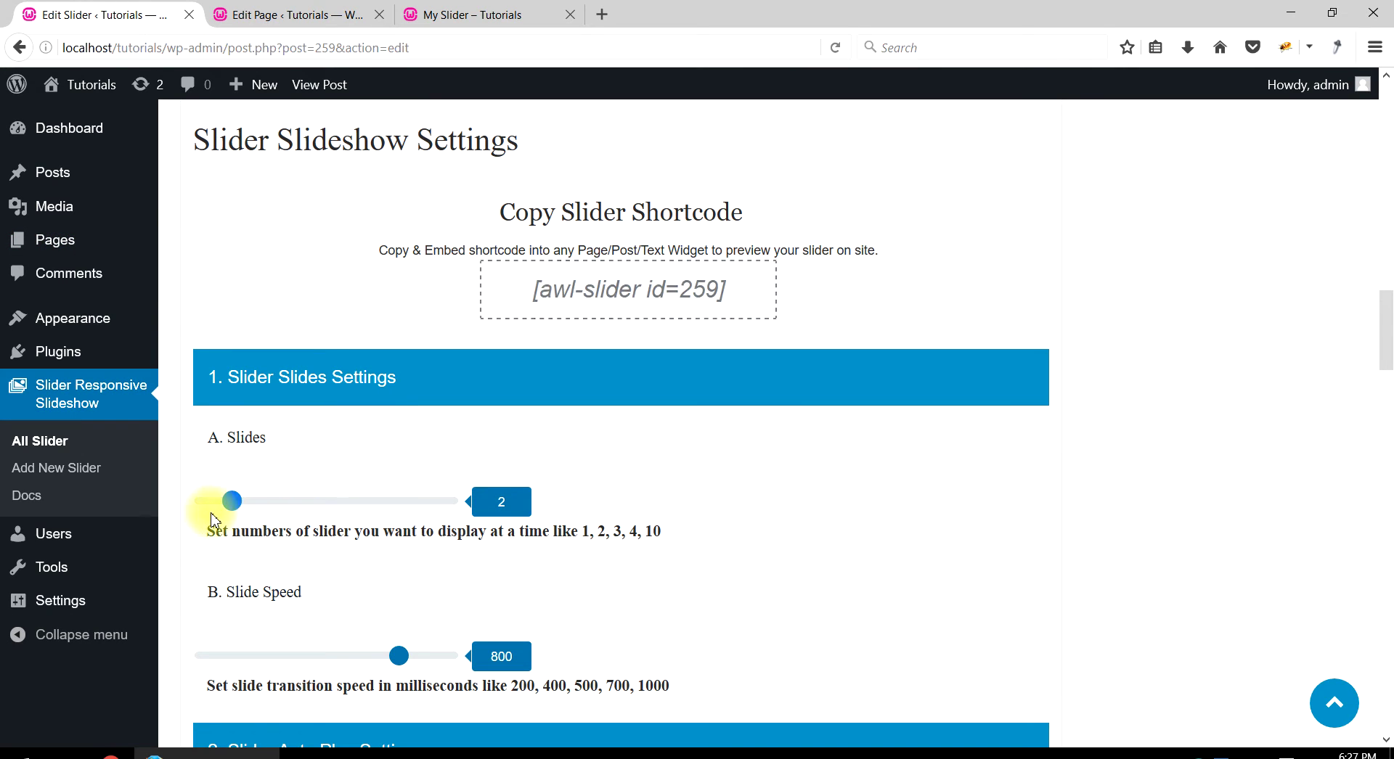
pyautogui.click(1294, 687)
pyautogui.click(1312, 442)
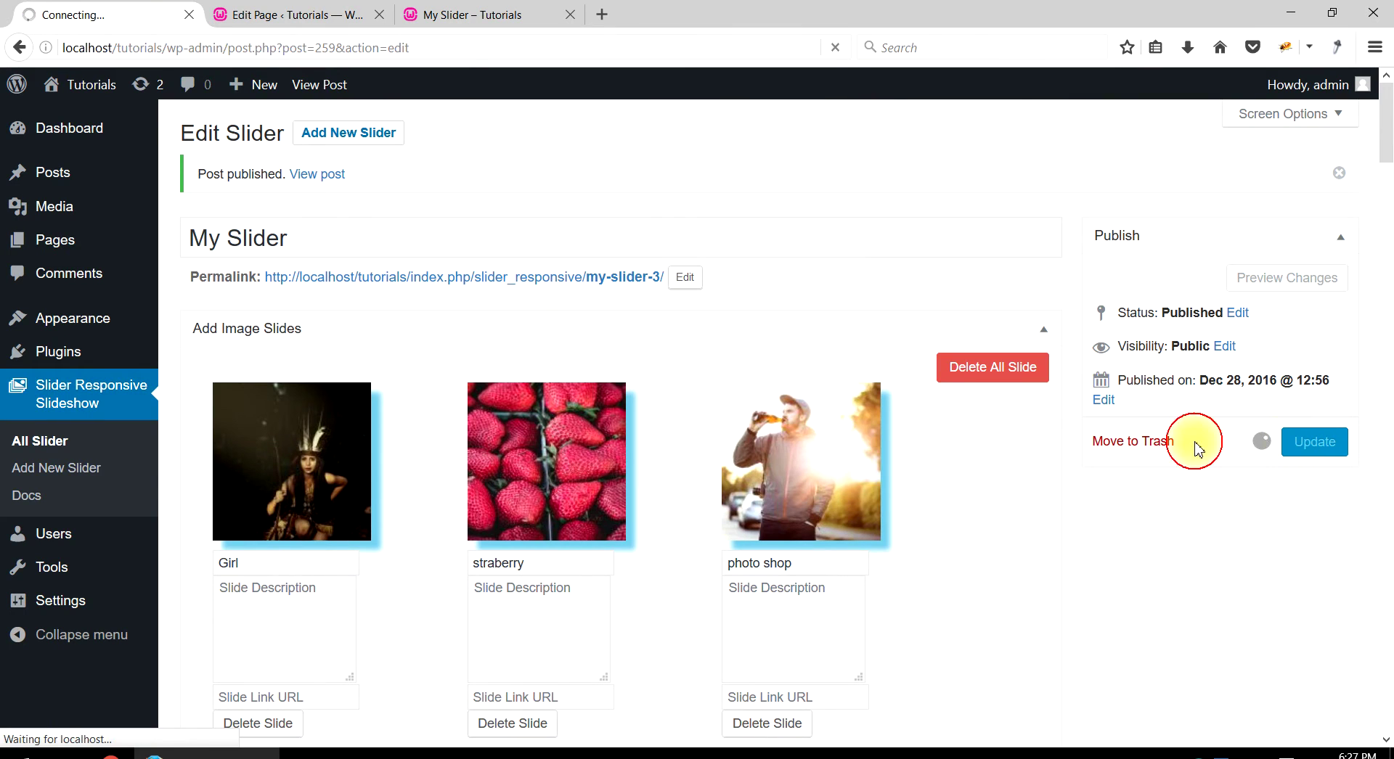
# Reload the My Slider page preview and check the new slide layout by moving forward and back through the slides.
pyautogui.click(465, 15)
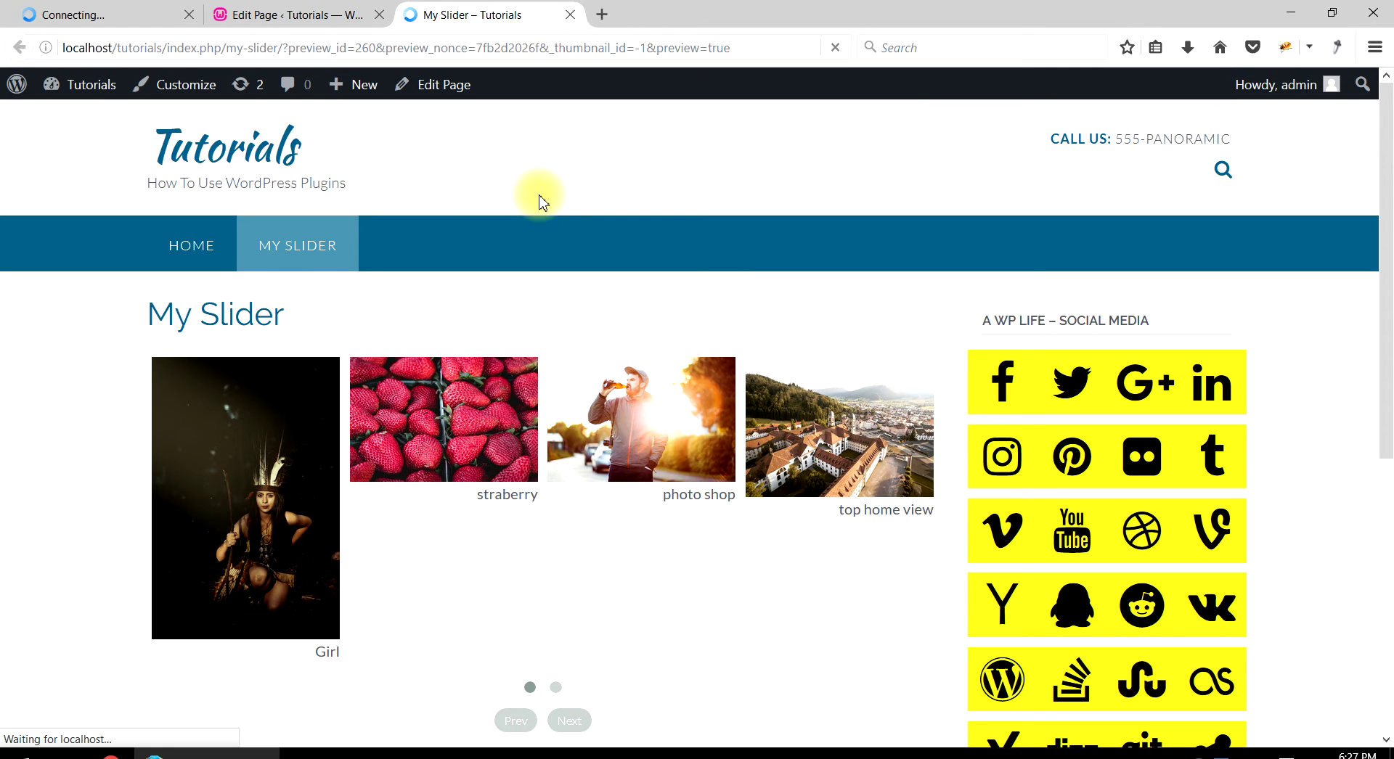
pyautogui.scroll(-3, 420, 435)
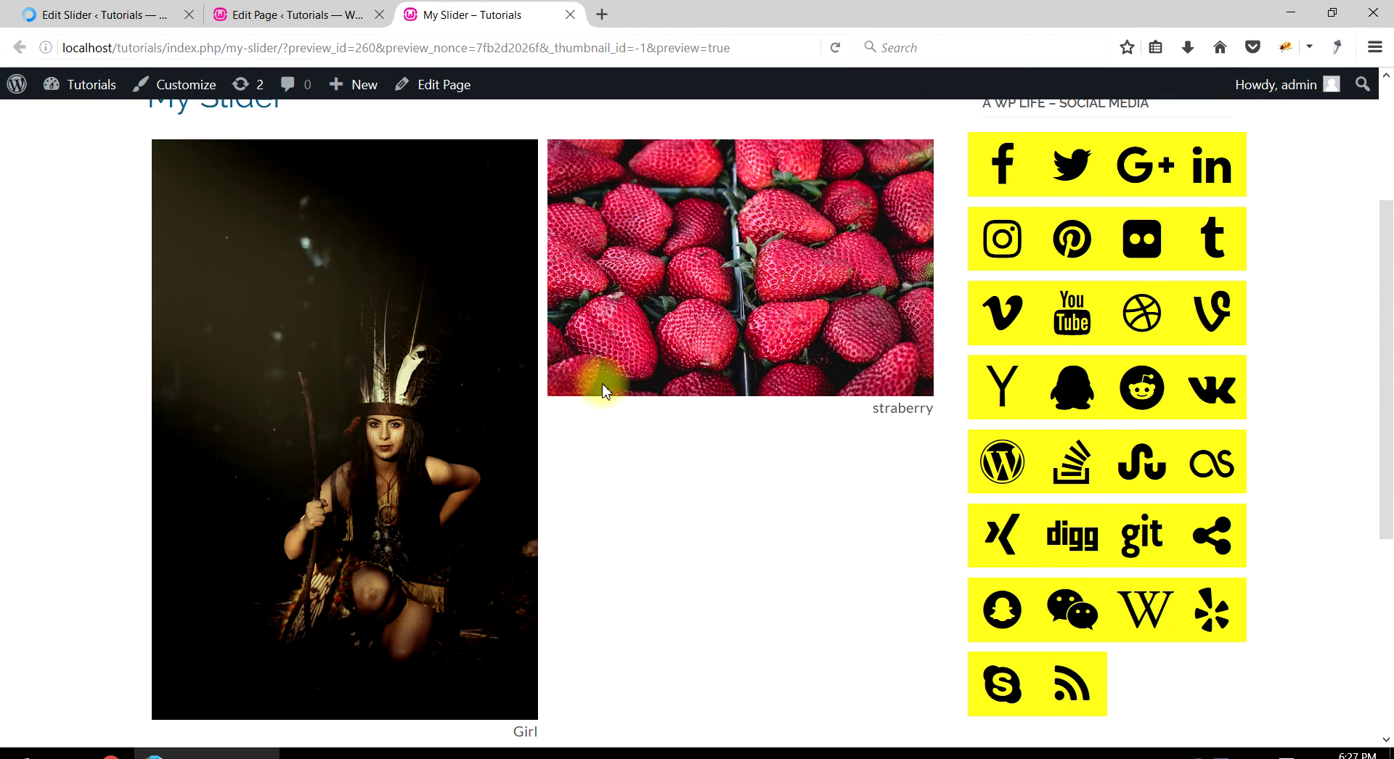
pyautogui.scroll(-3, 498, 404)
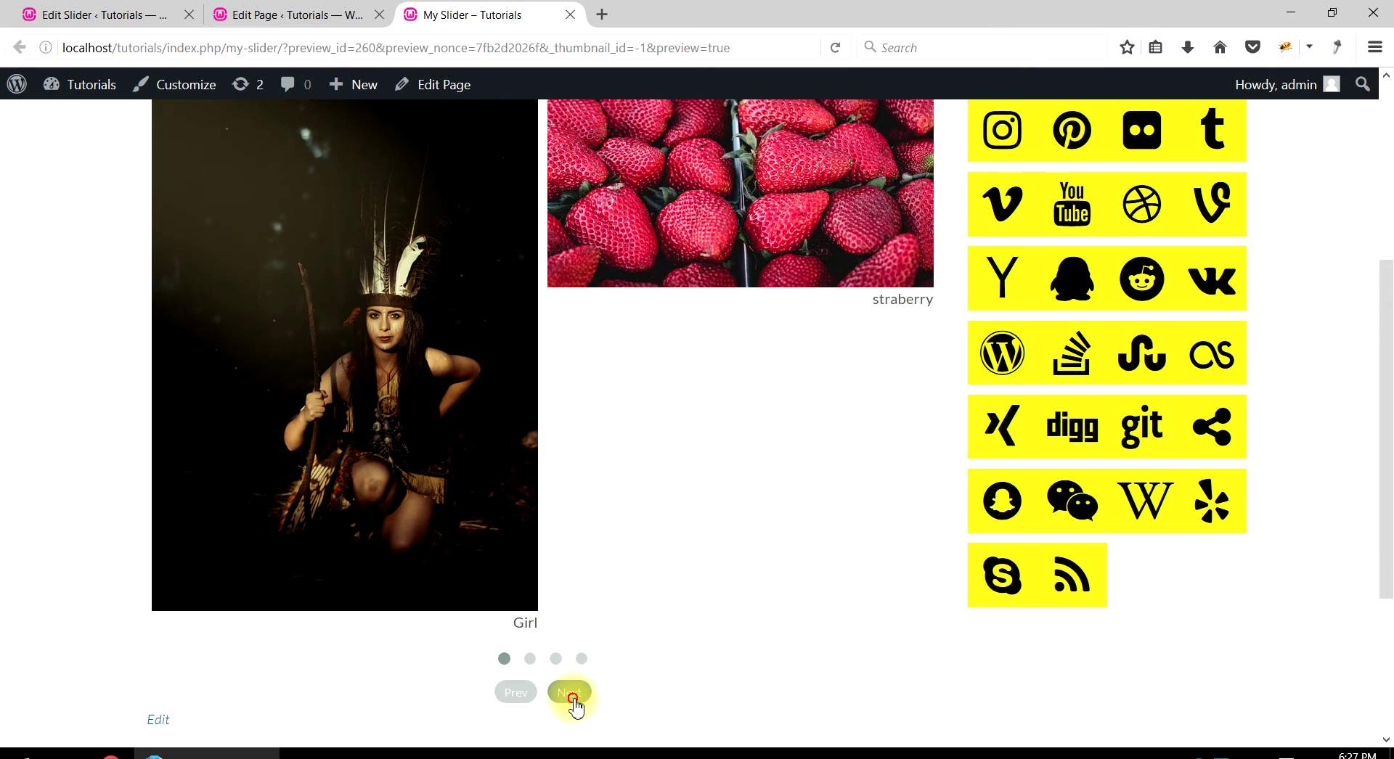
pyautogui.click(572, 698)
pyautogui.scroll(4, 501, 501)
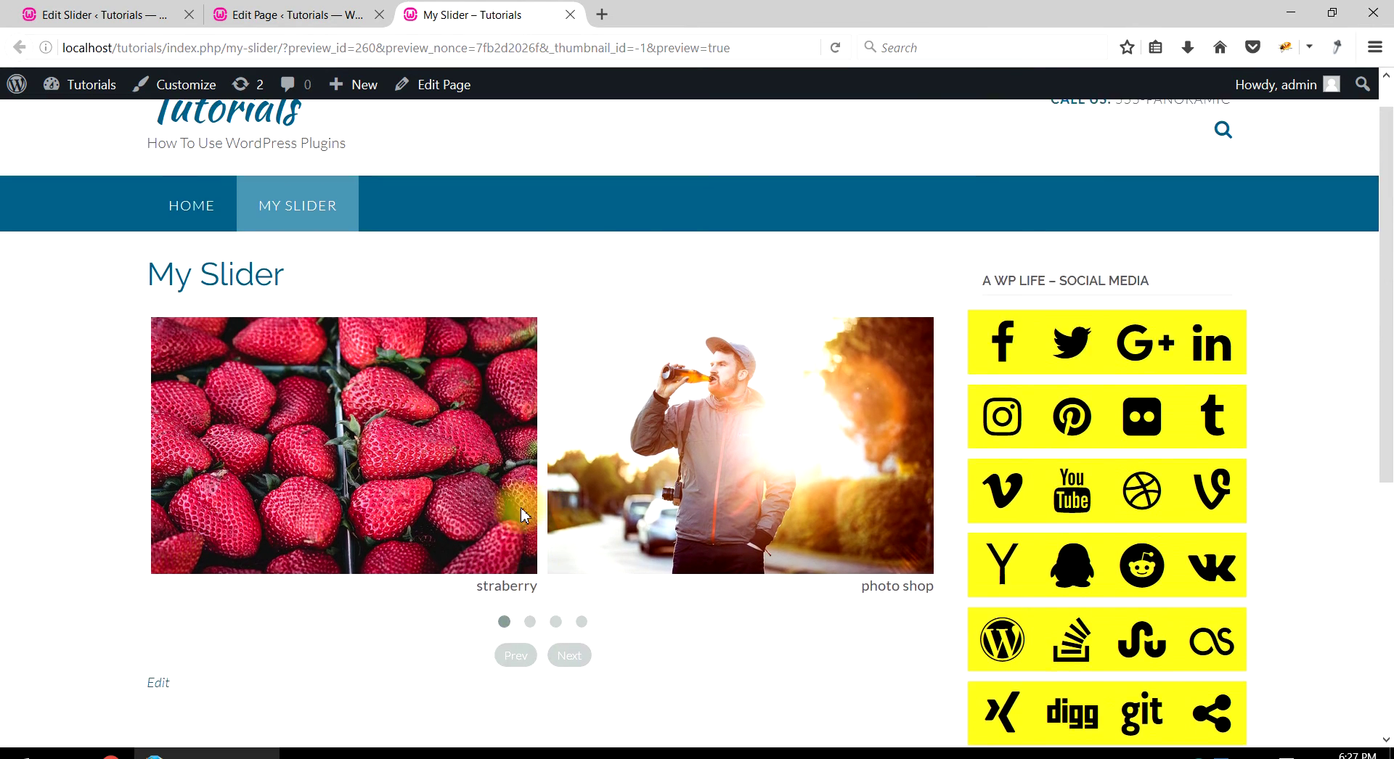
pyautogui.scroll(1, 524, 515)
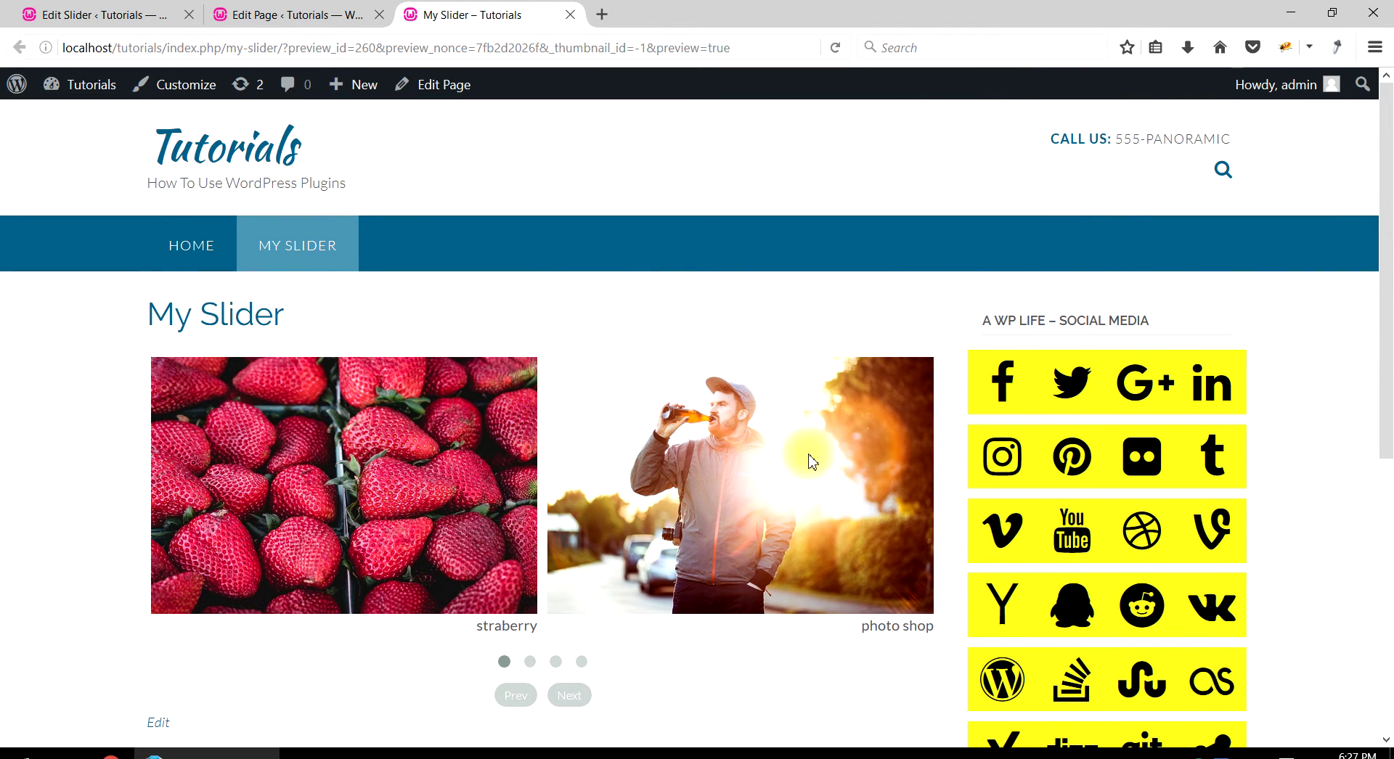
pyautogui.click(572, 695)
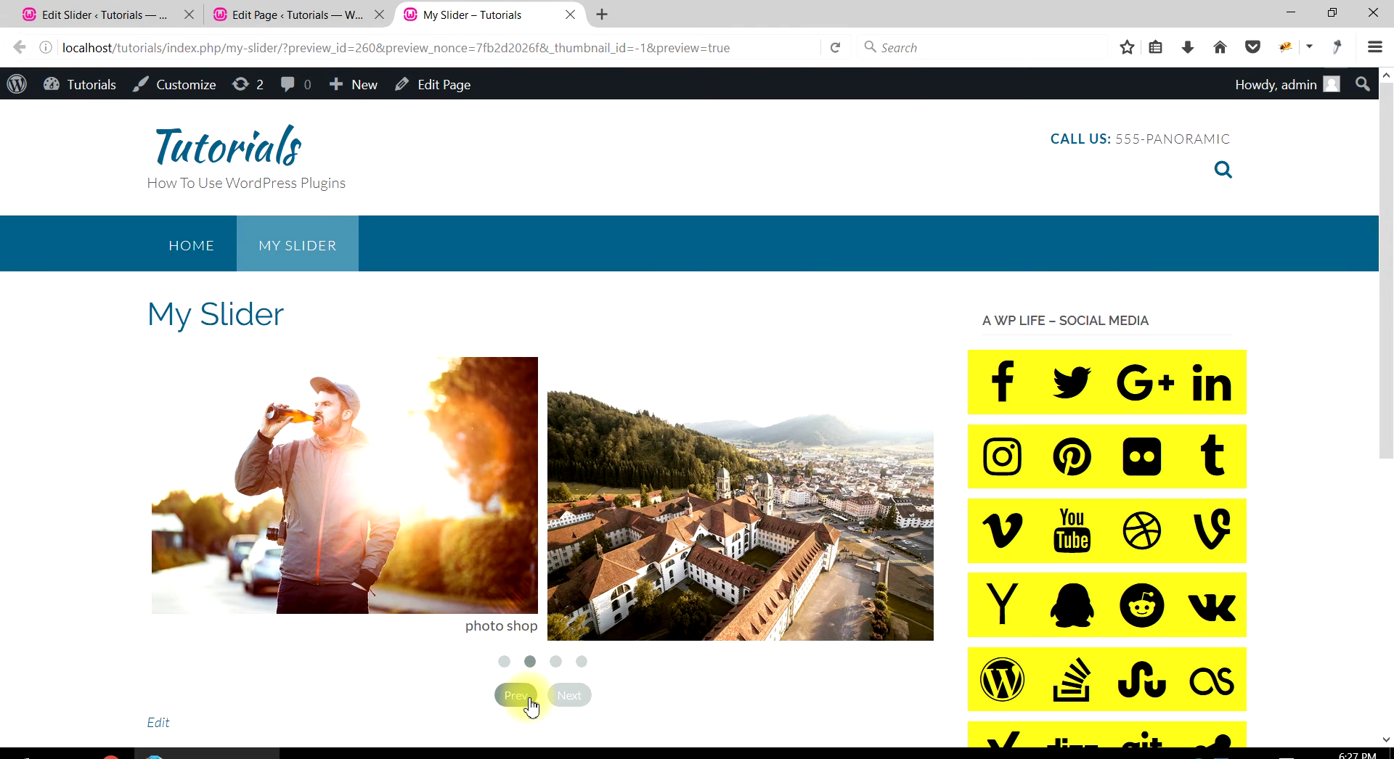
pyautogui.click(529, 702)
pyautogui.click(530, 700)
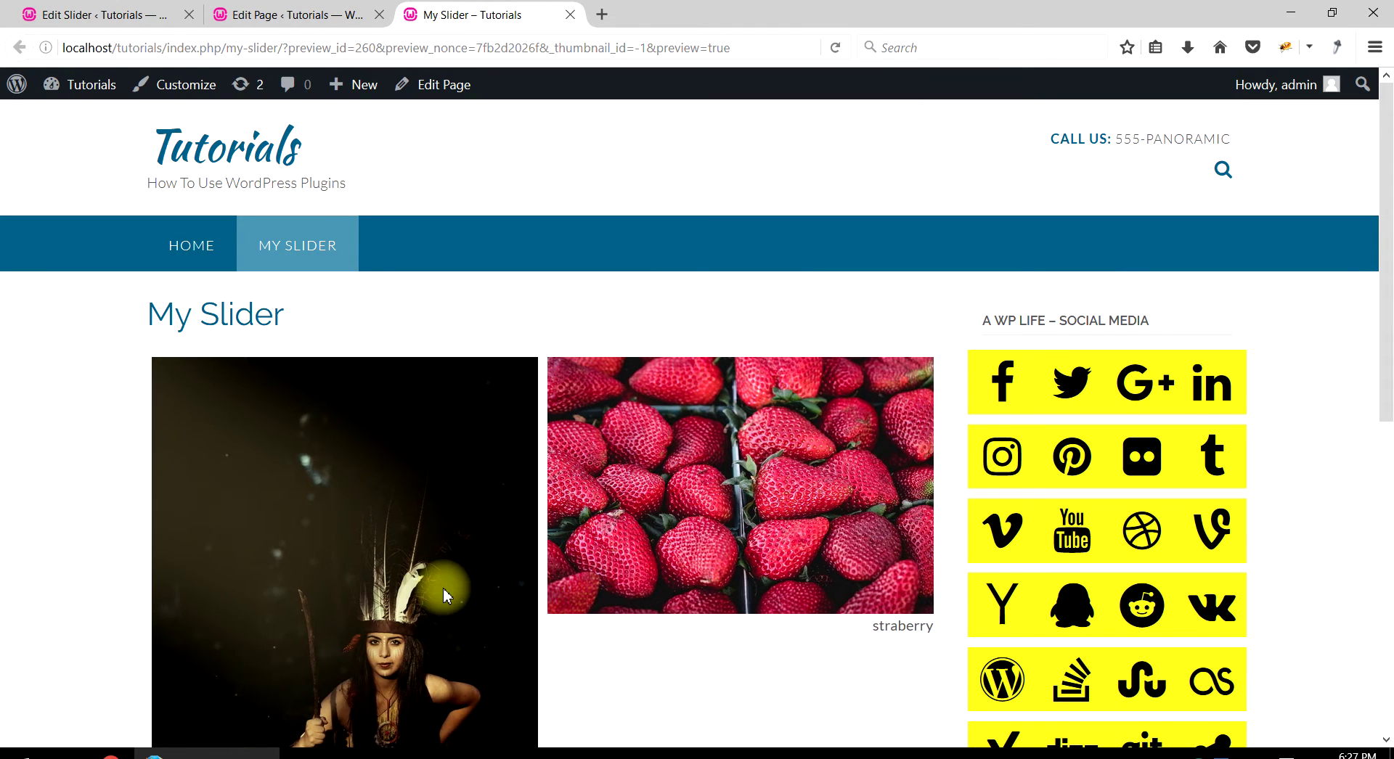
pyautogui.scroll(-3, 446, 595)
# Compare the slide title fields on the Edit Slider page with the captions shown under the images in the My Slider preview.
pyautogui.click(109, 15)
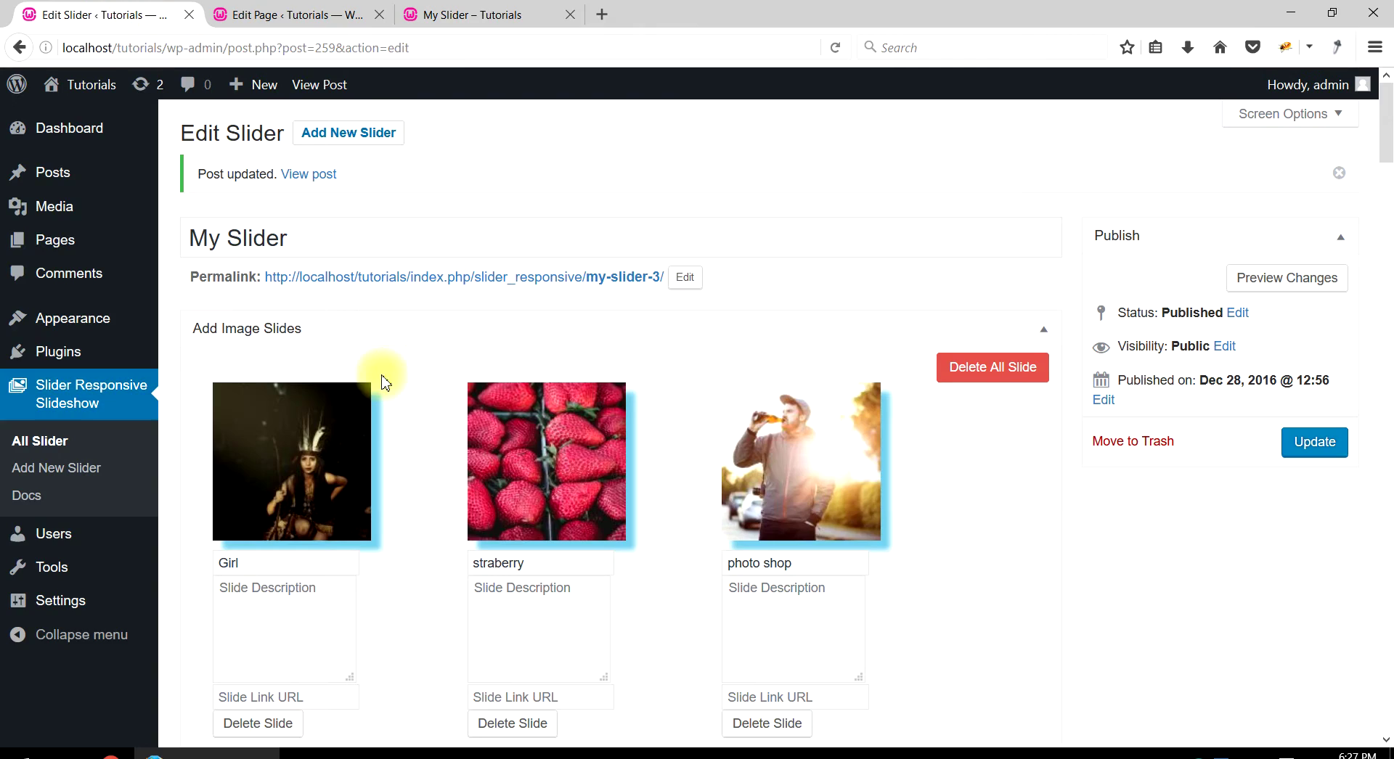
pyautogui.scroll(-5, 385, 383)
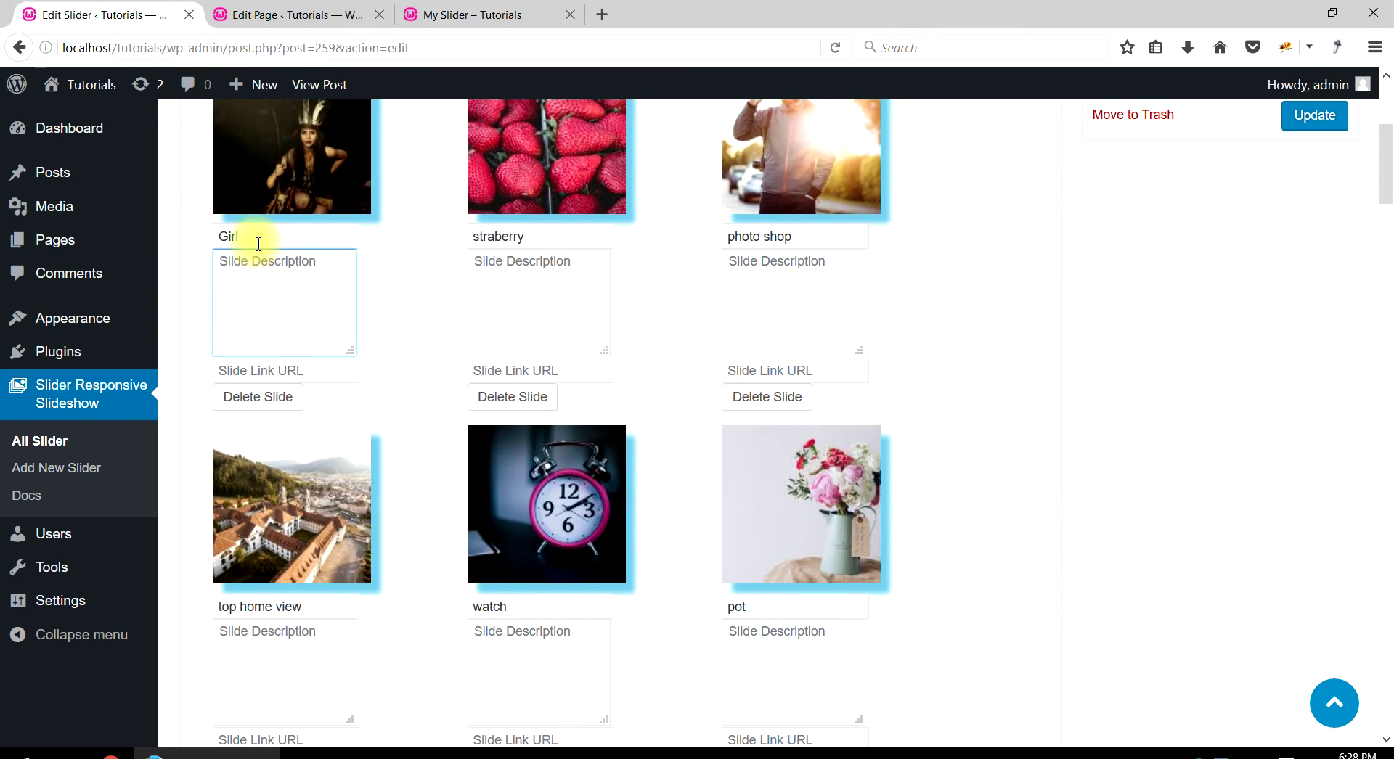
pyautogui.moveTo(258, 239); pyautogui.dragTo(203, 241)
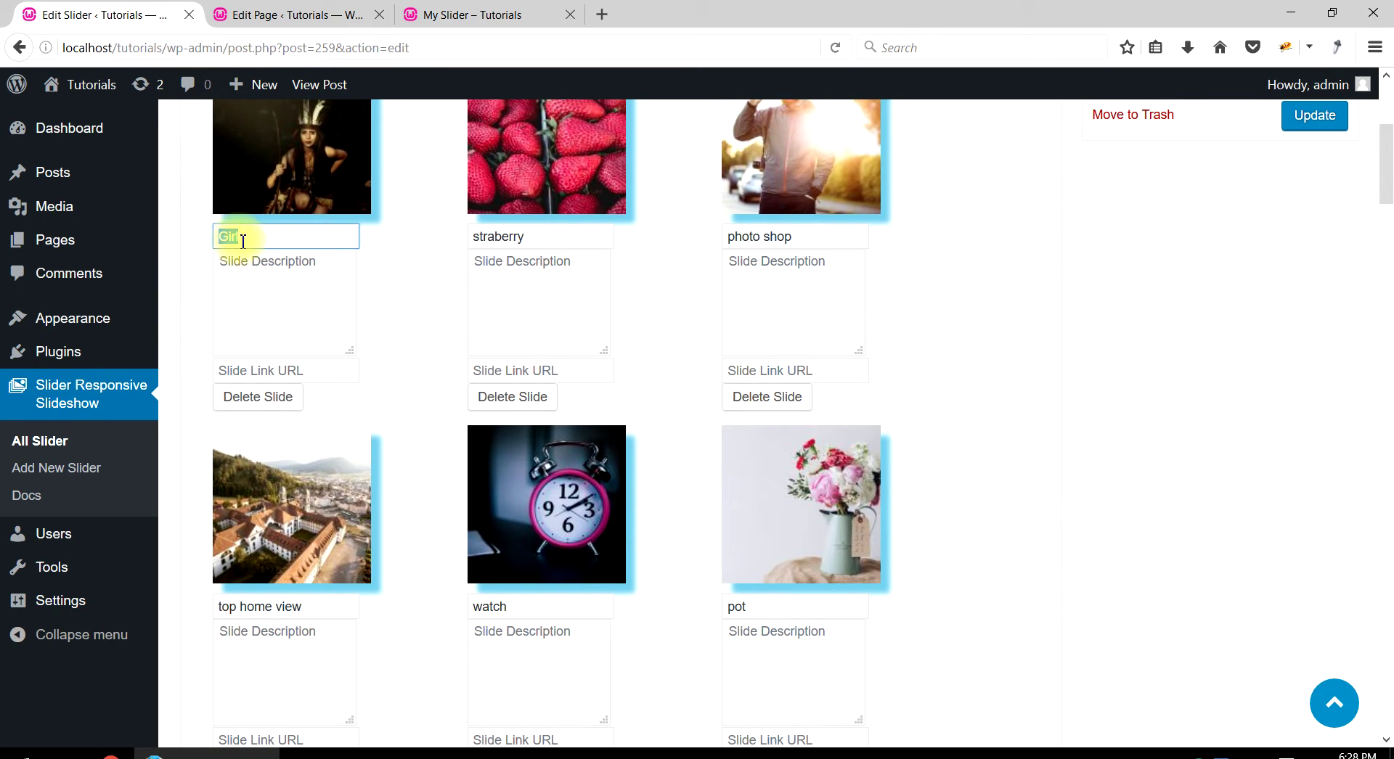
pyautogui.click(424, 15)
pyautogui.click(508, 477)
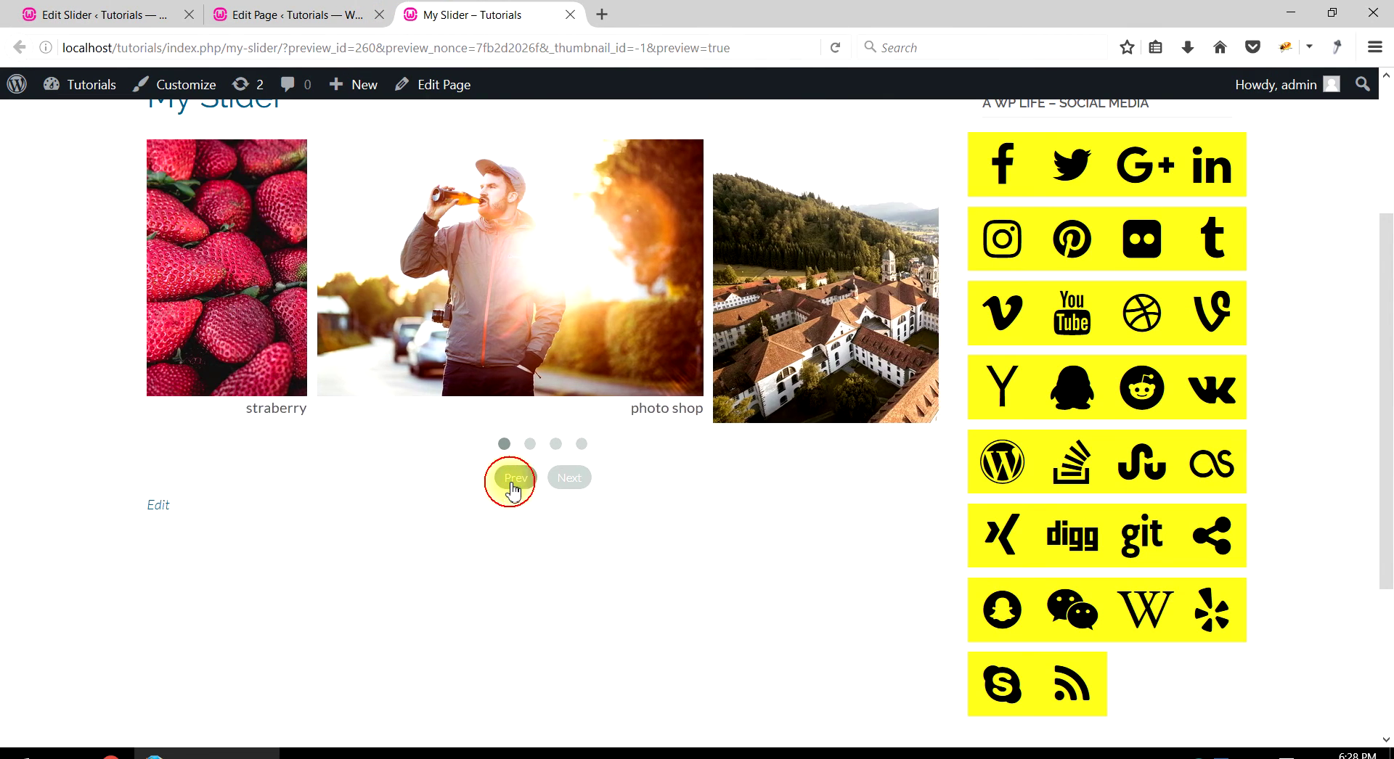
pyautogui.click(509, 476)
pyautogui.scroll(-3, 513, 609)
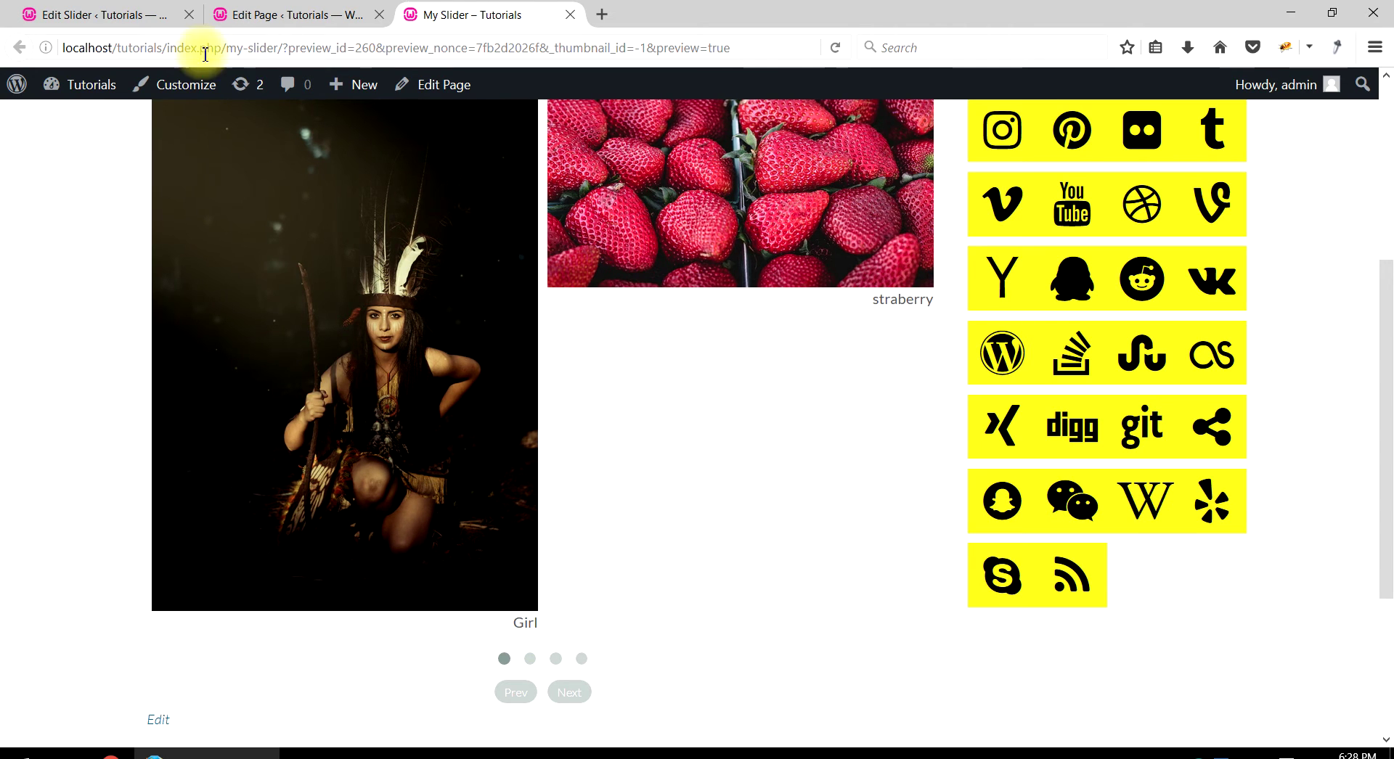
# Review the Next and Previous button text settings and compare them with the navigation buttons in the My Slider preview.
pyautogui.click(140, 13)
pyautogui.scroll(-10, 371, 367)
pyautogui.scroll(-15, 373, 370)
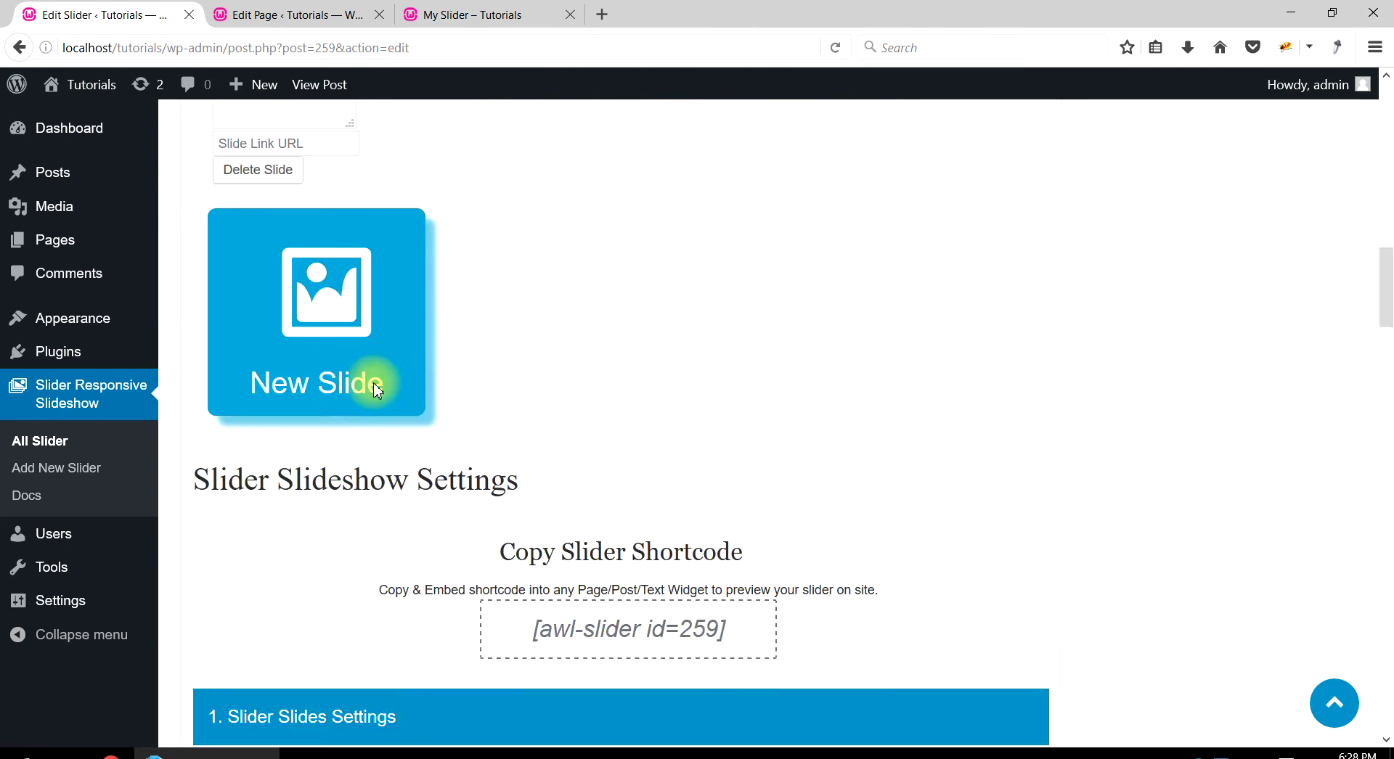
pyautogui.scroll(-5, 369, 425)
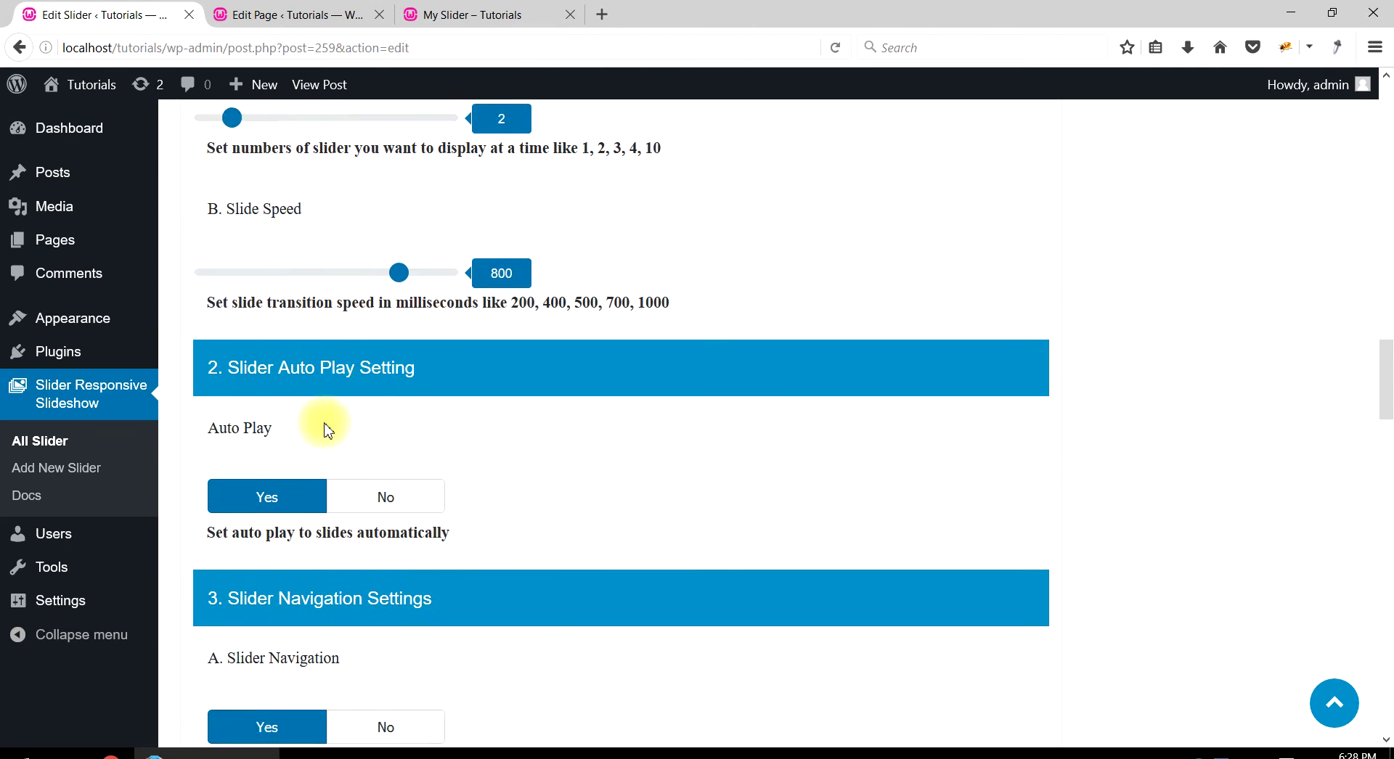
pyautogui.scroll(-3, 266, 423)
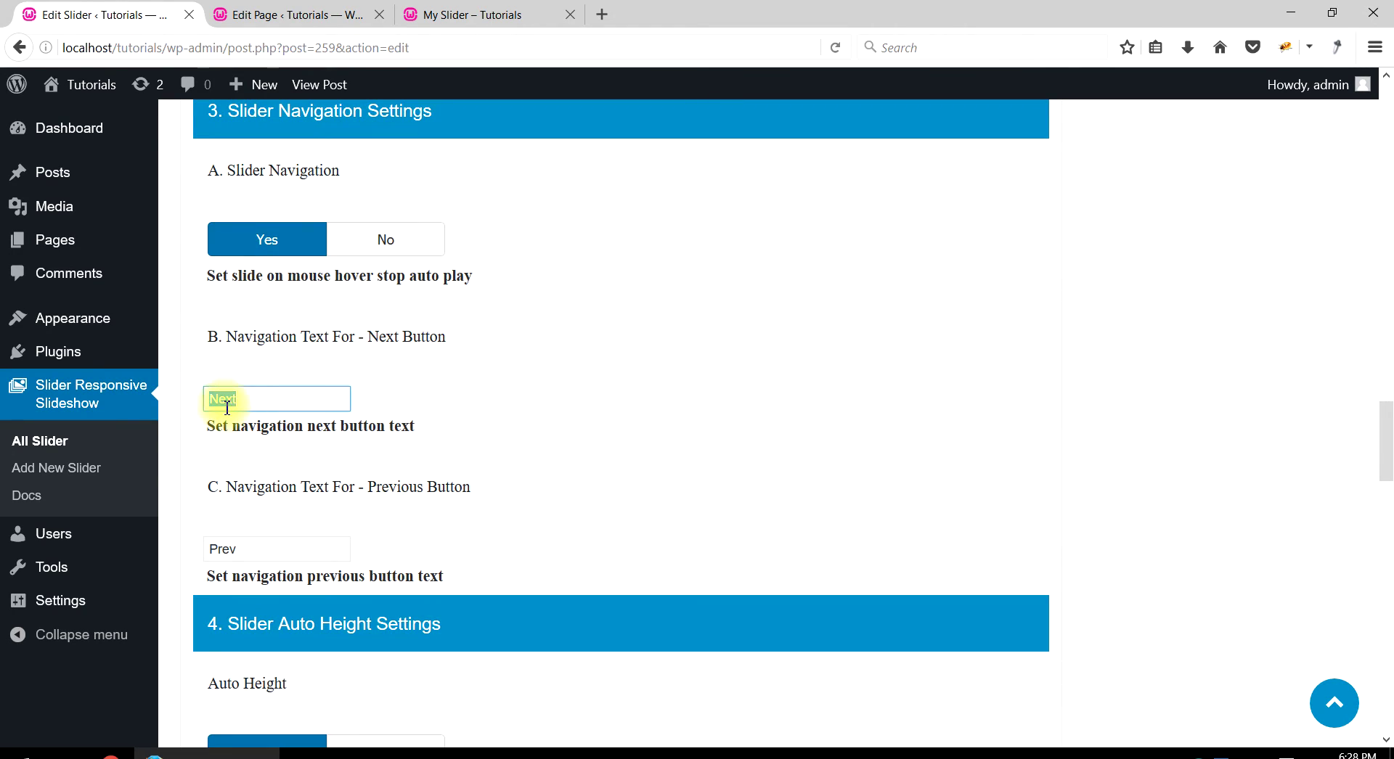
pyautogui.click(434, 13)
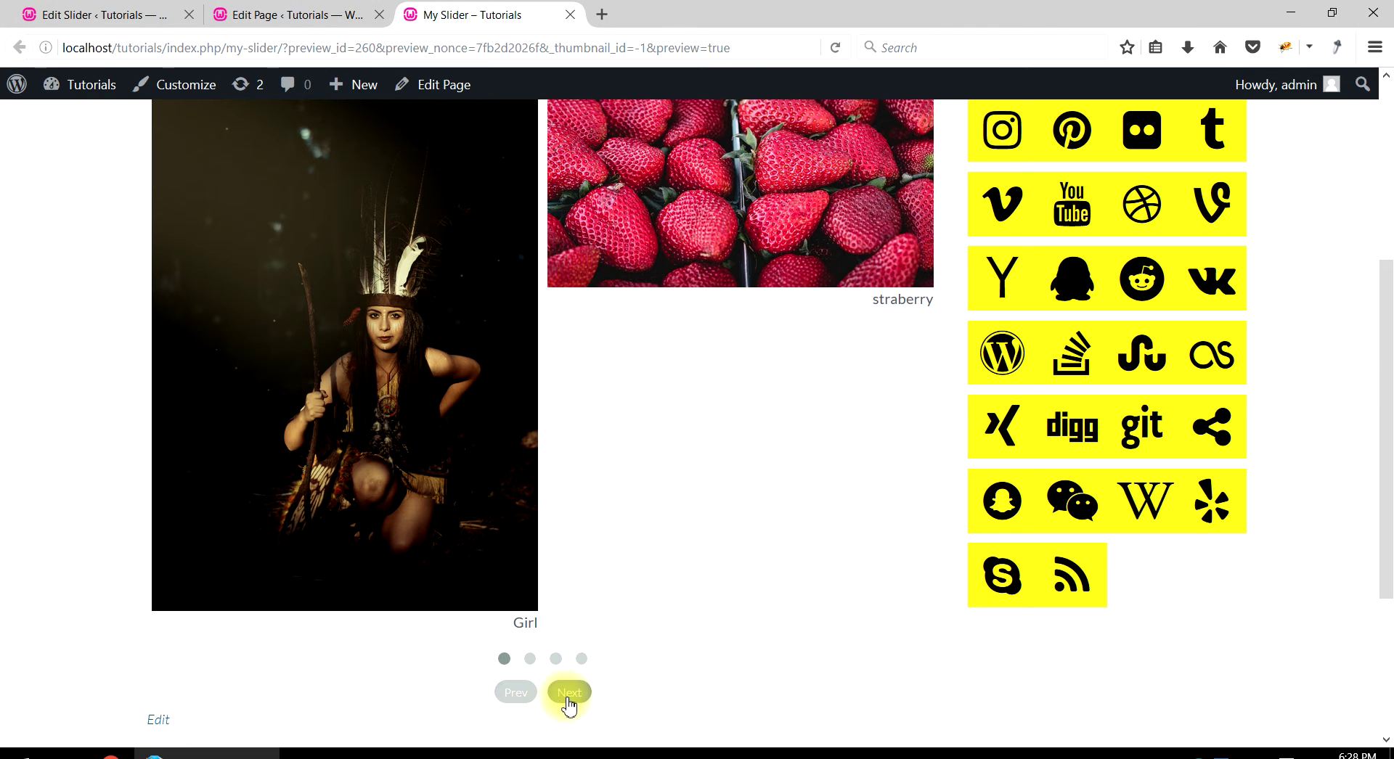
pyautogui.click(158, 16)
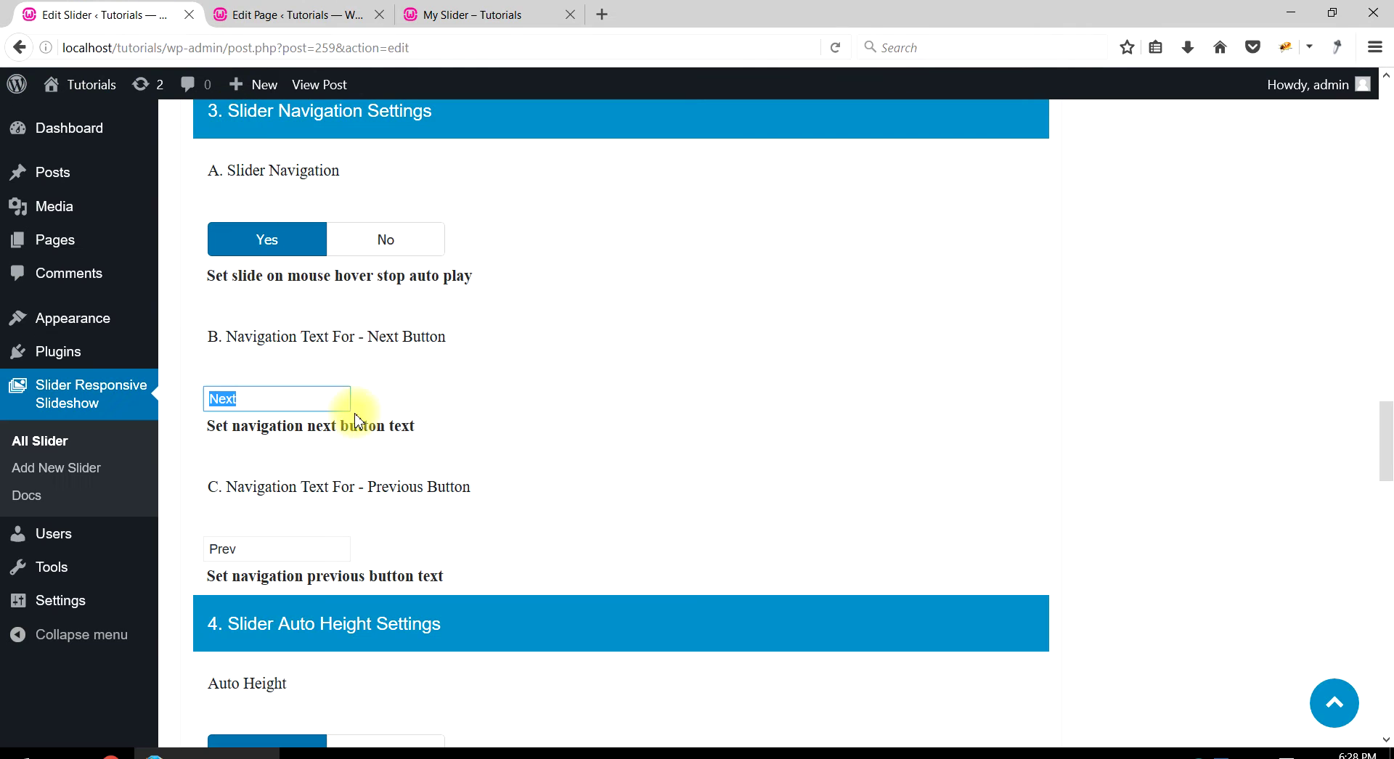
pyautogui.moveTo(252, 547); pyautogui.dragTo(211, 546)
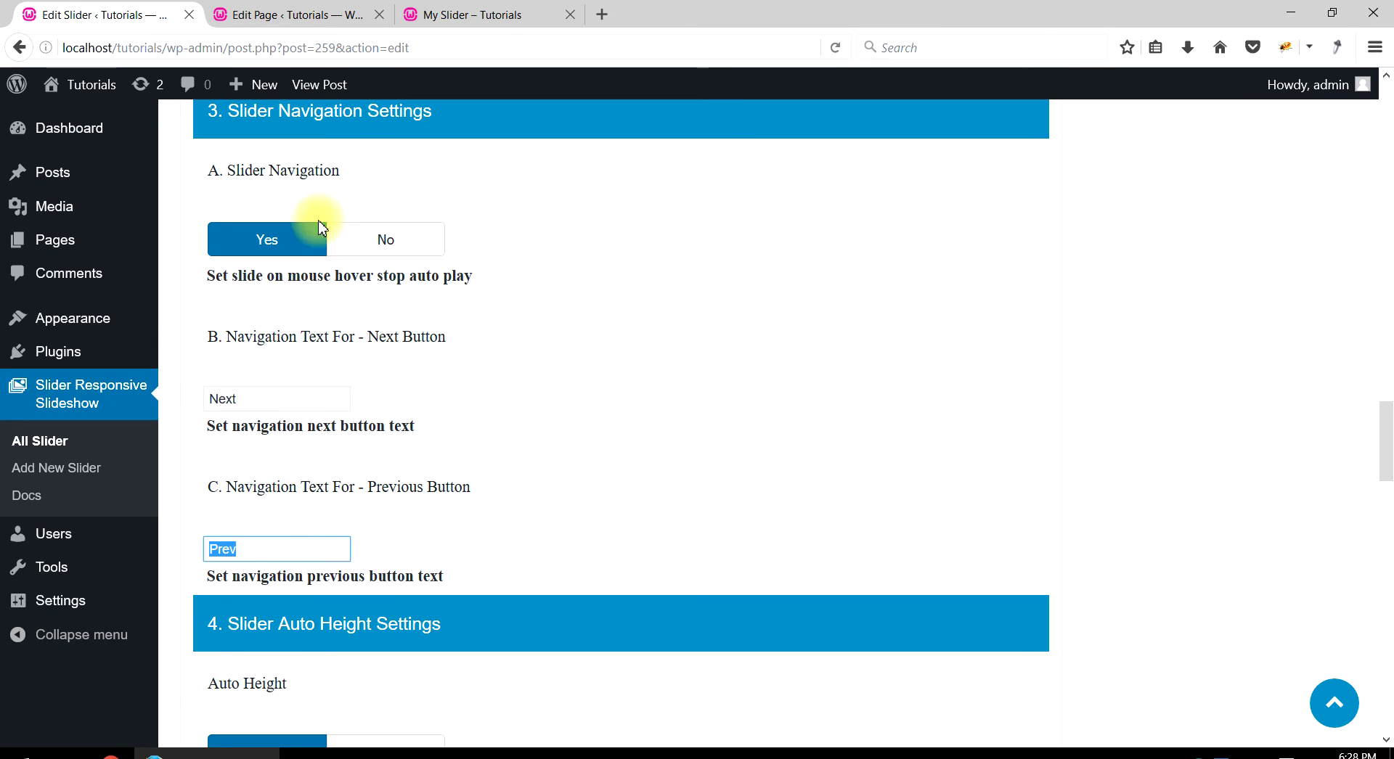
pyautogui.click(457, 15)
pyautogui.scroll(-2, 523, 472)
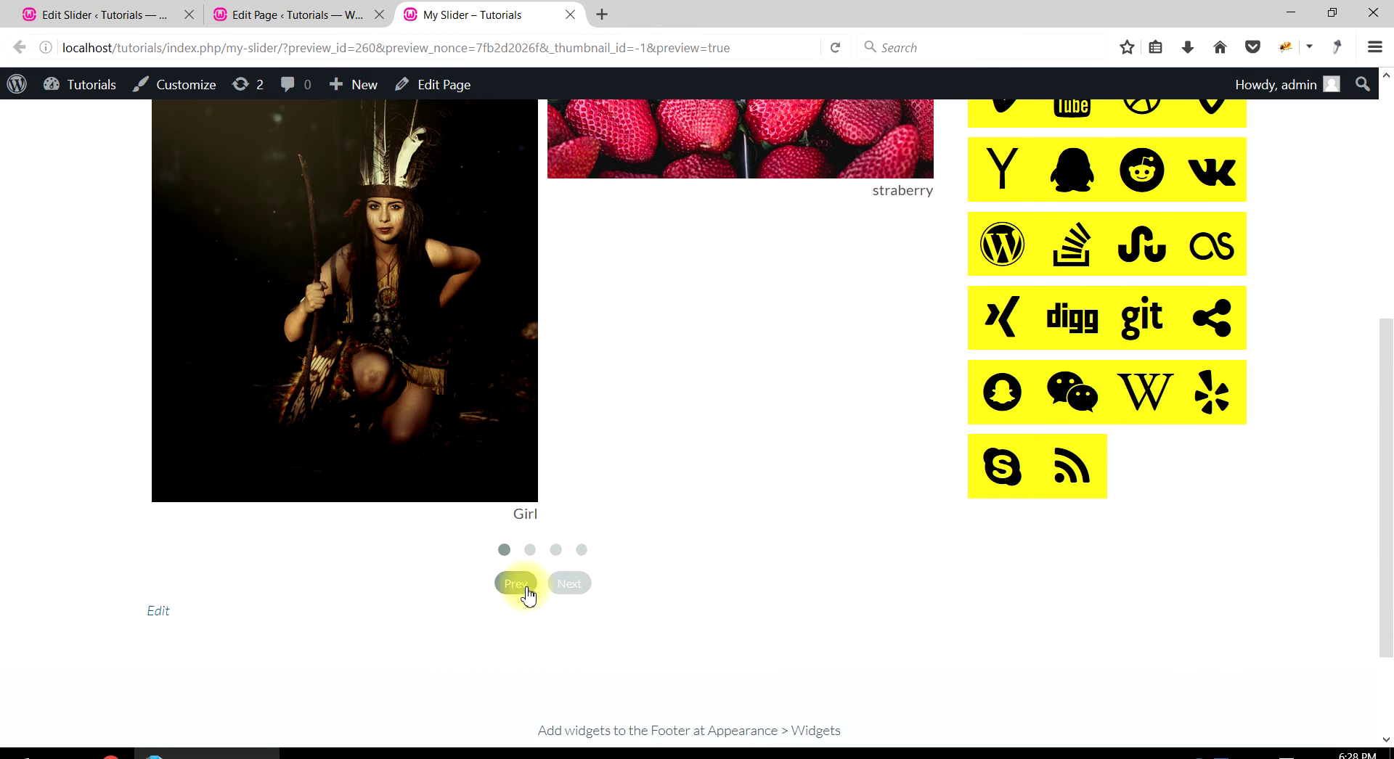
# Go back to the Edit Slider page, set Auto Height to No, and update the slider.
pyautogui.click(144, 16)
pyautogui.scroll(-2, 305, 363)
pyautogui.scroll(-1, 305, 363)
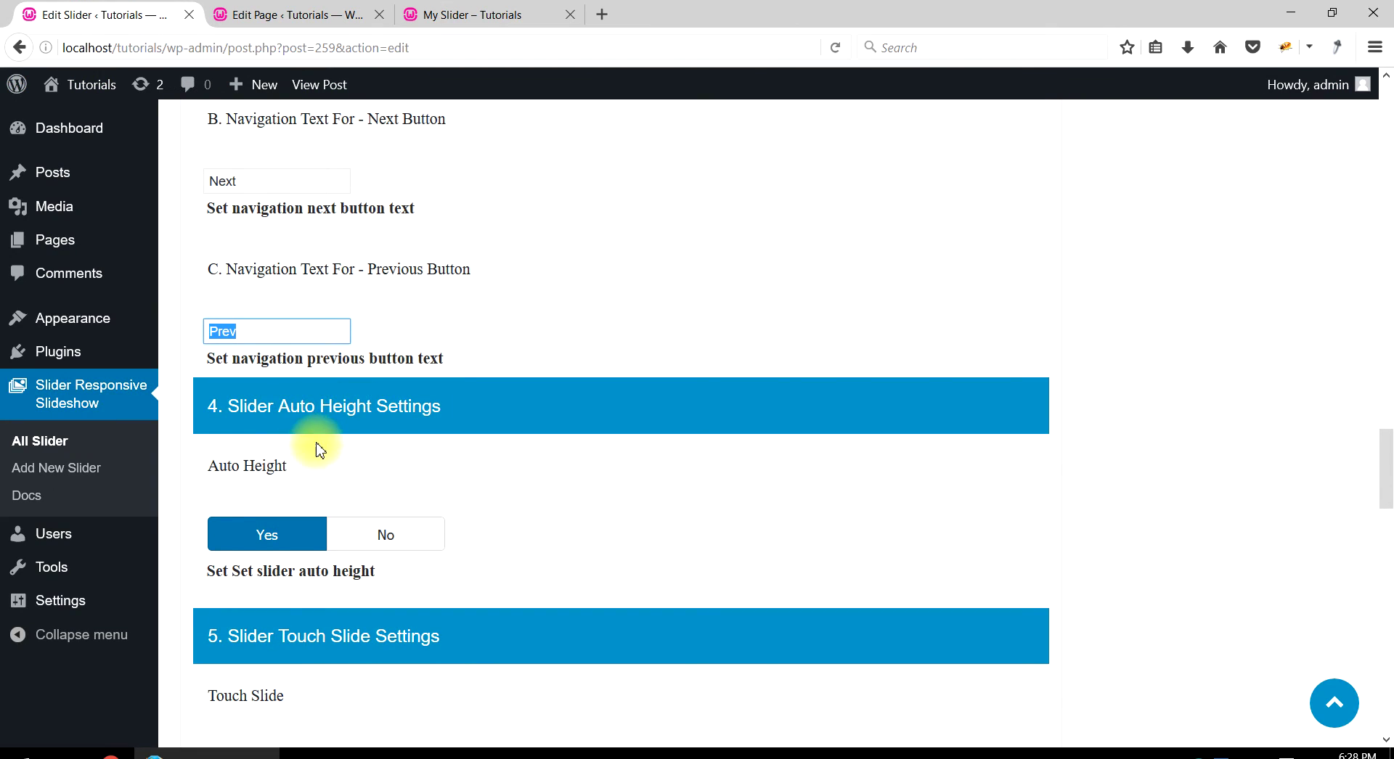
pyautogui.scroll(-2, 319, 450)
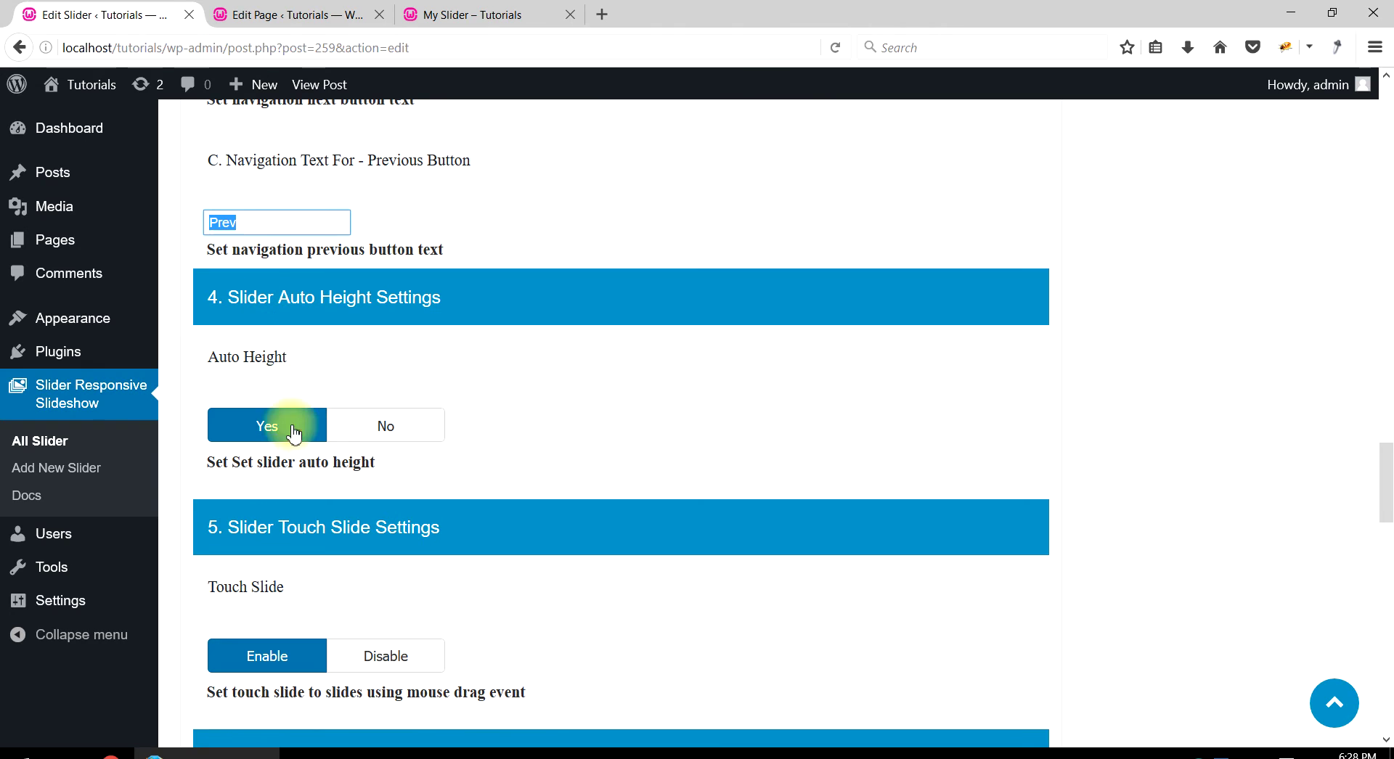
pyautogui.click(372, 427)
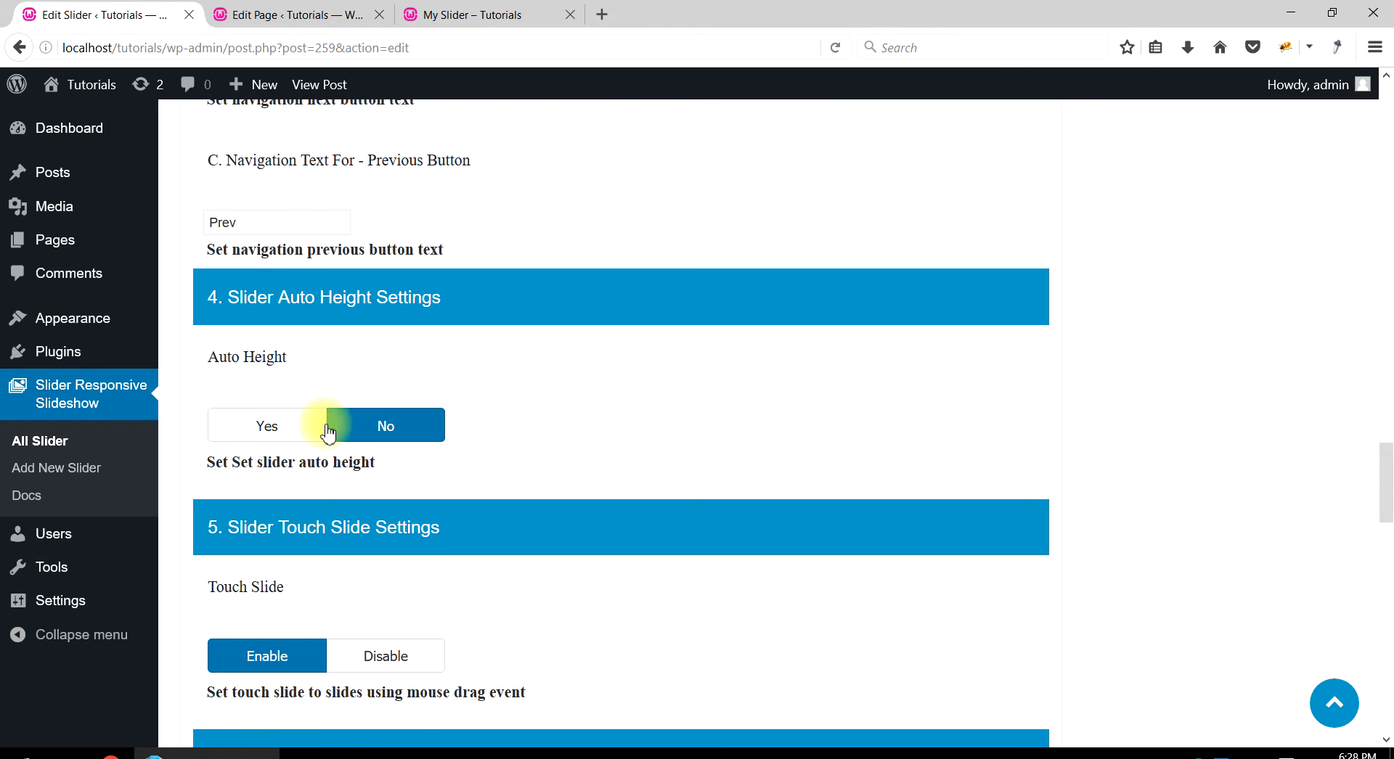
pyautogui.click(1334, 704)
pyautogui.click(1314, 442)
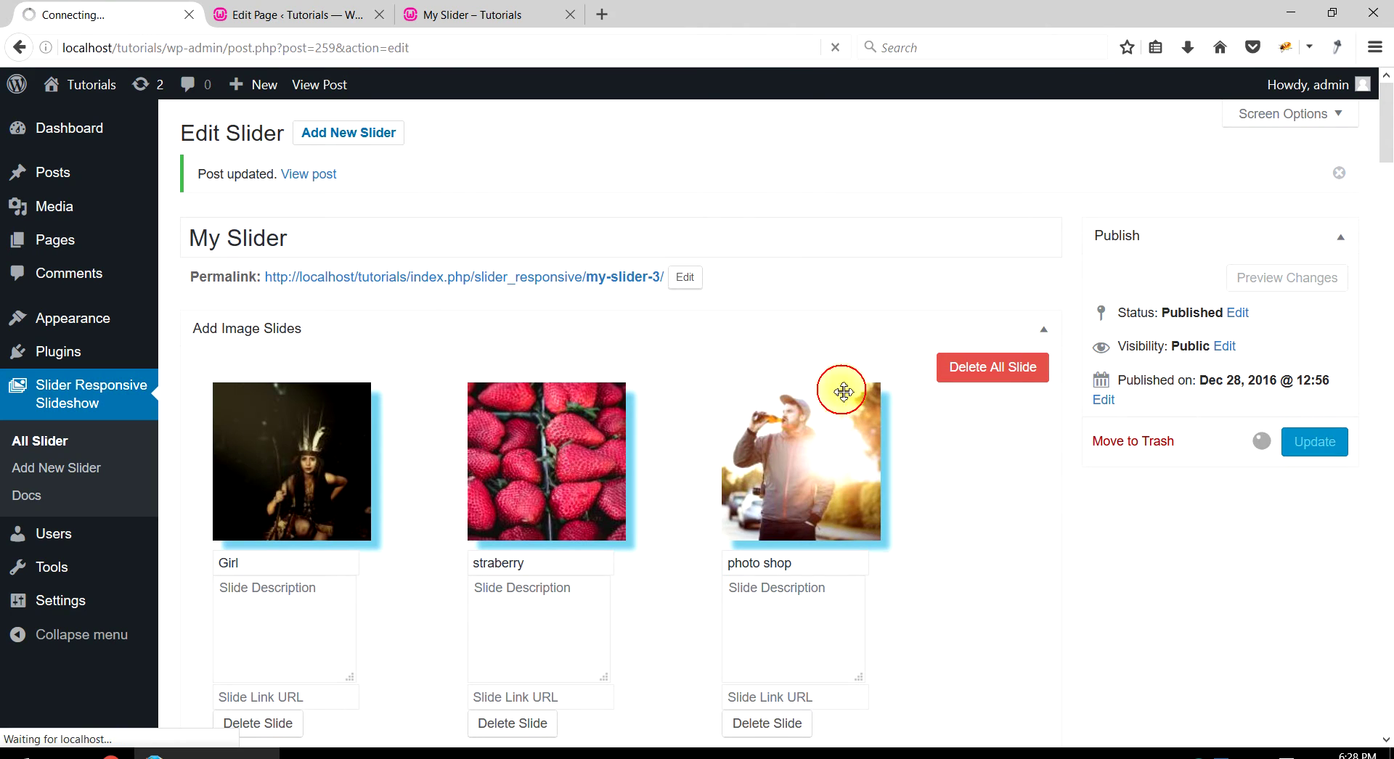
# Check the Auto Height change in the My Slider preview by moving forward and back through the slides.
pyautogui.click(428, 10)
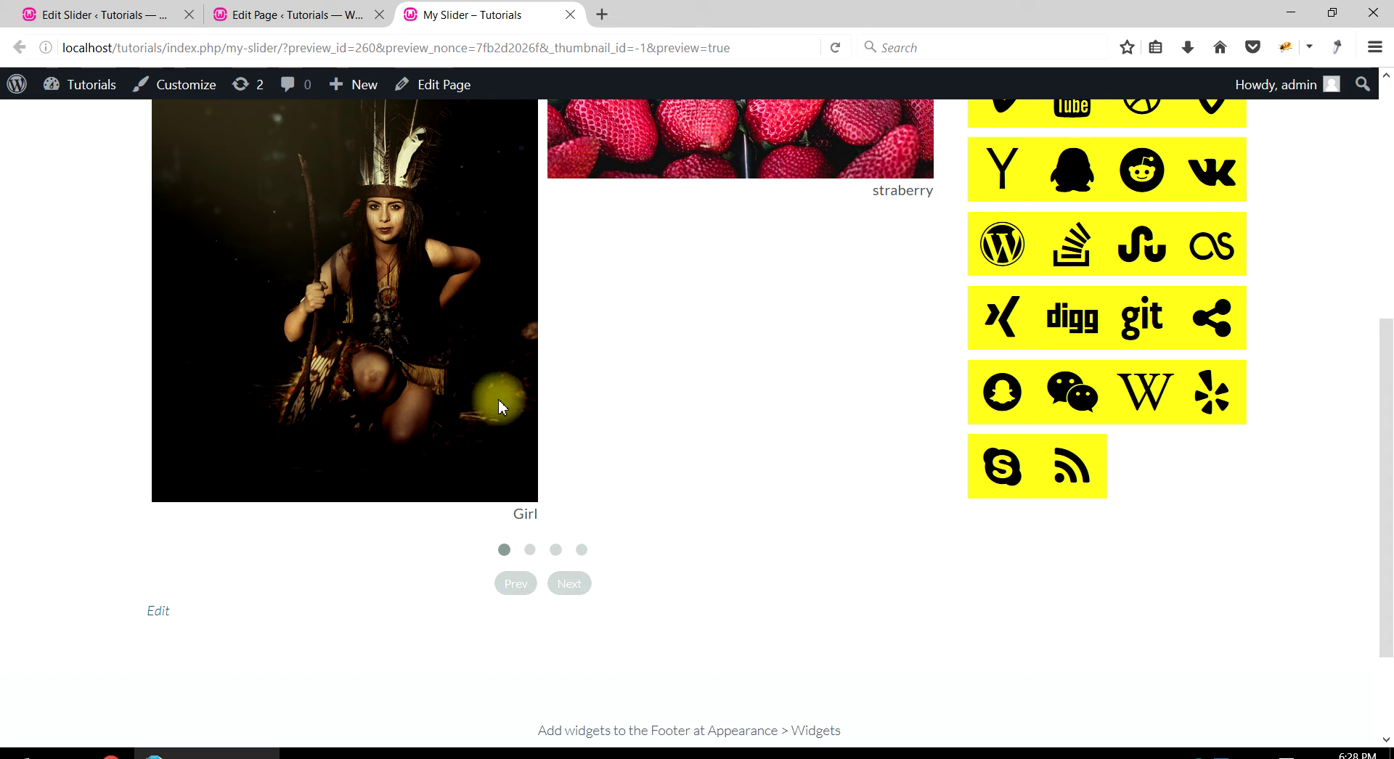
pyautogui.click(569, 587)
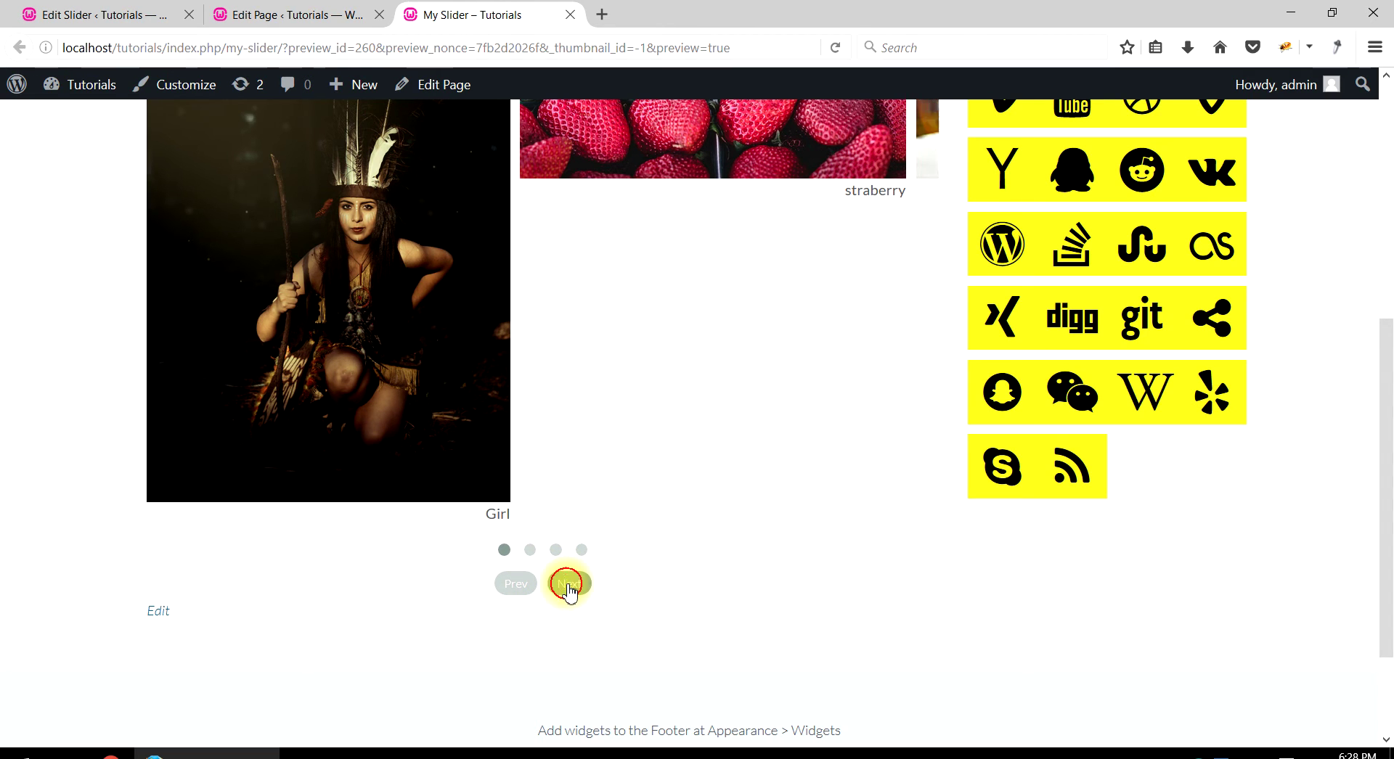
pyautogui.click(523, 585)
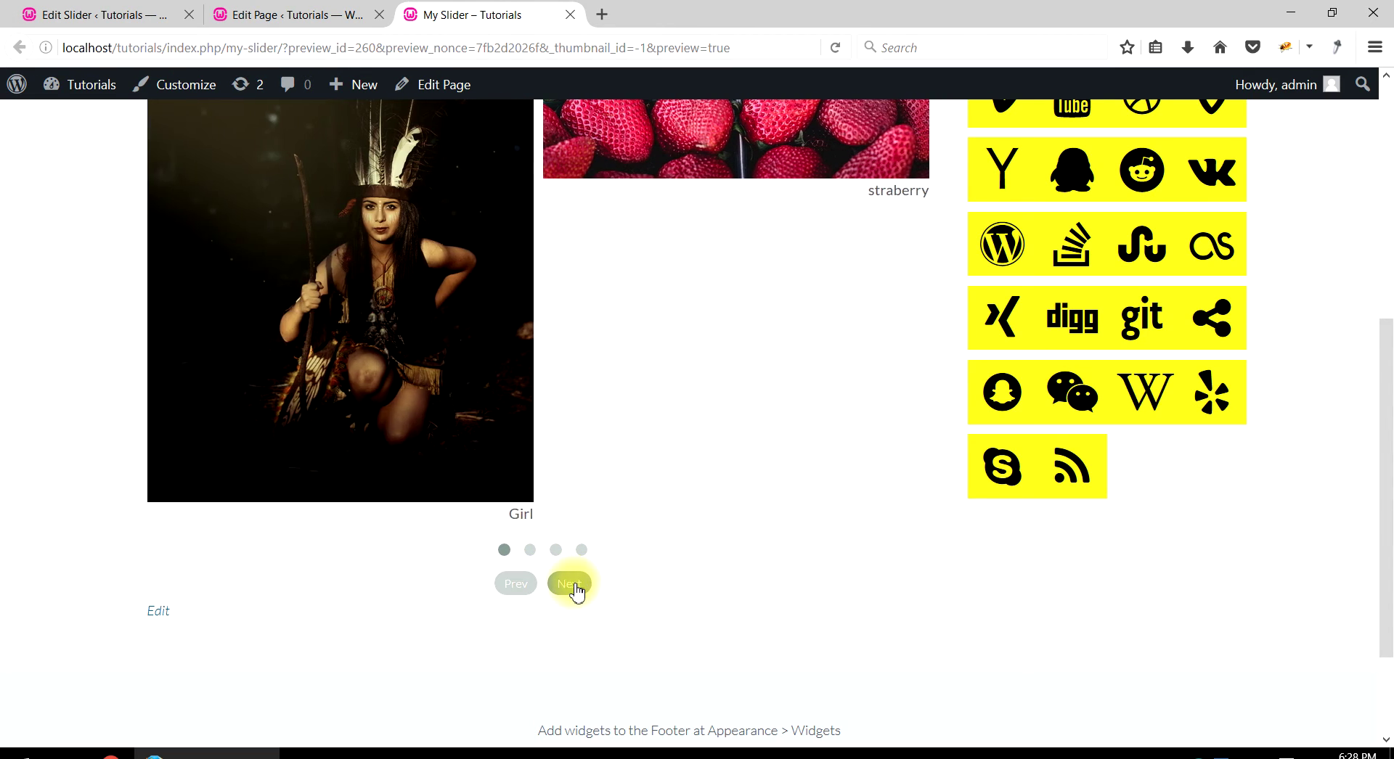
pyautogui.click(569, 584)
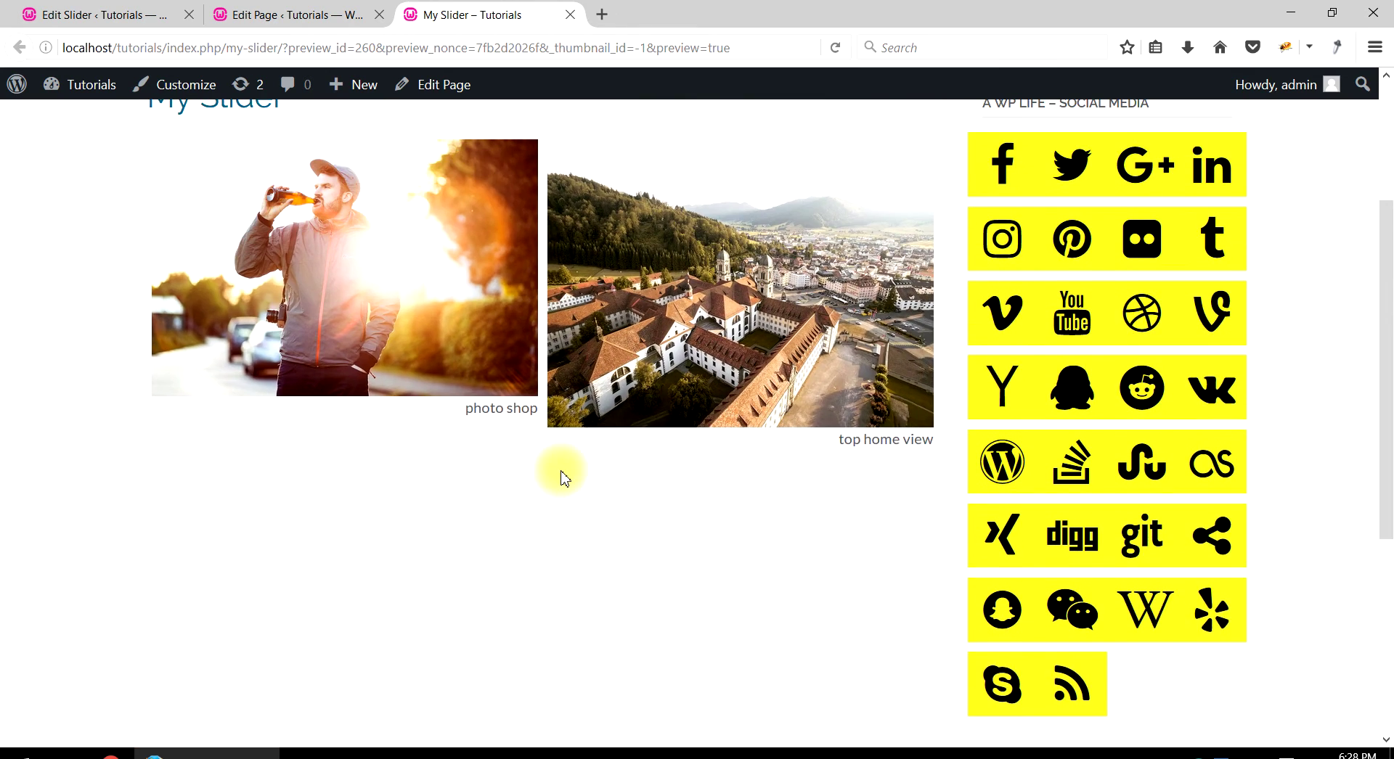
pyautogui.scroll(-5, 560, 473)
pyautogui.click(530, 476)
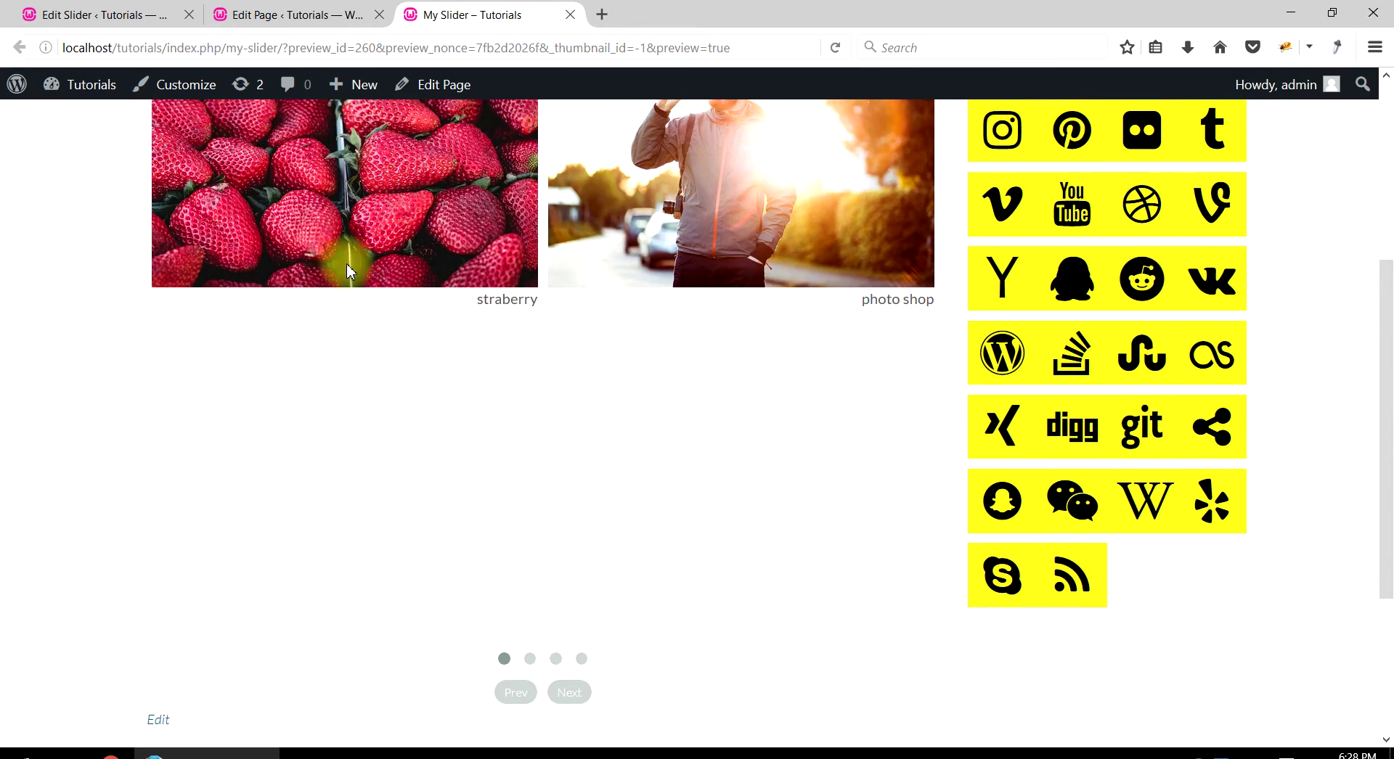
# Set Touch Slide to Disable on the Edit Slider page, update the slider, and look at the My Slider preview.
pyautogui.click(119, 11)
pyautogui.scroll(-20, 291, 375)
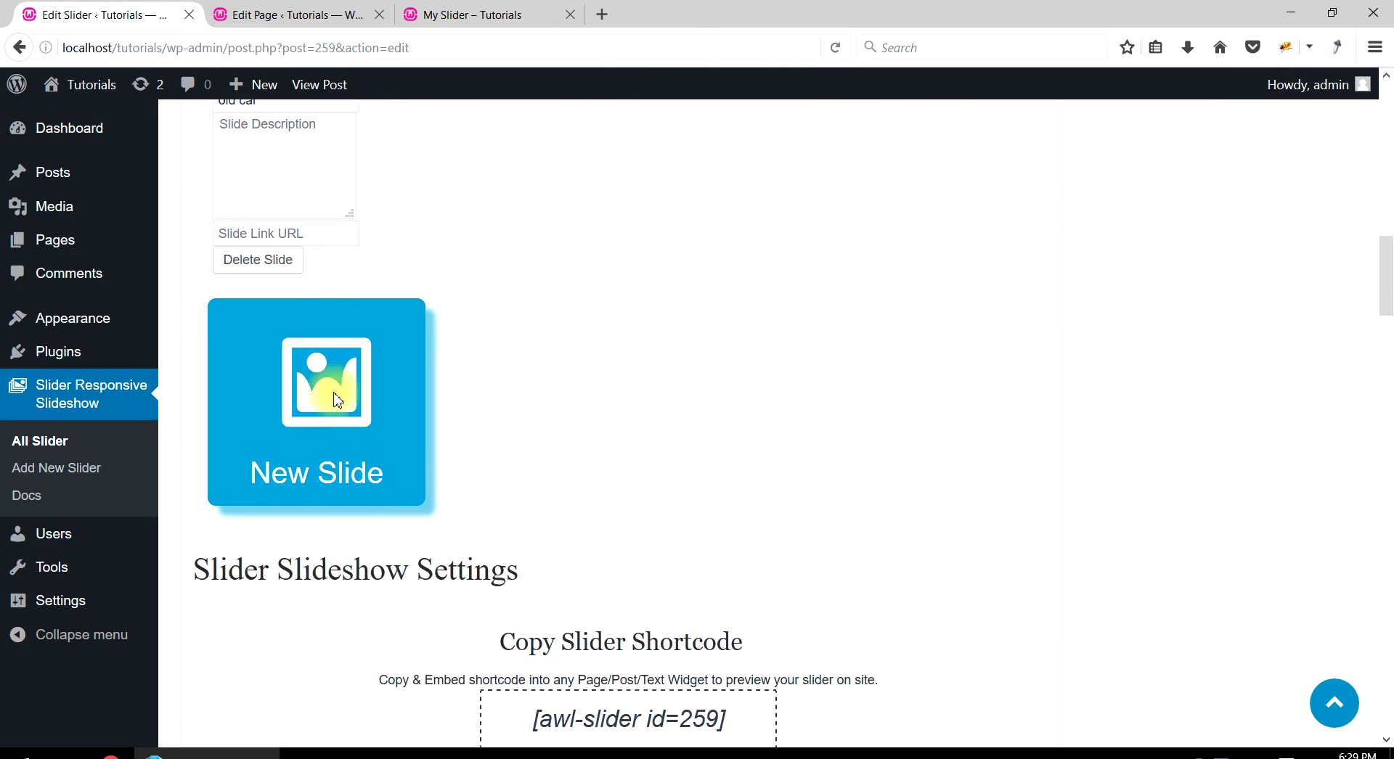
pyautogui.scroll(-7, 338, 403)
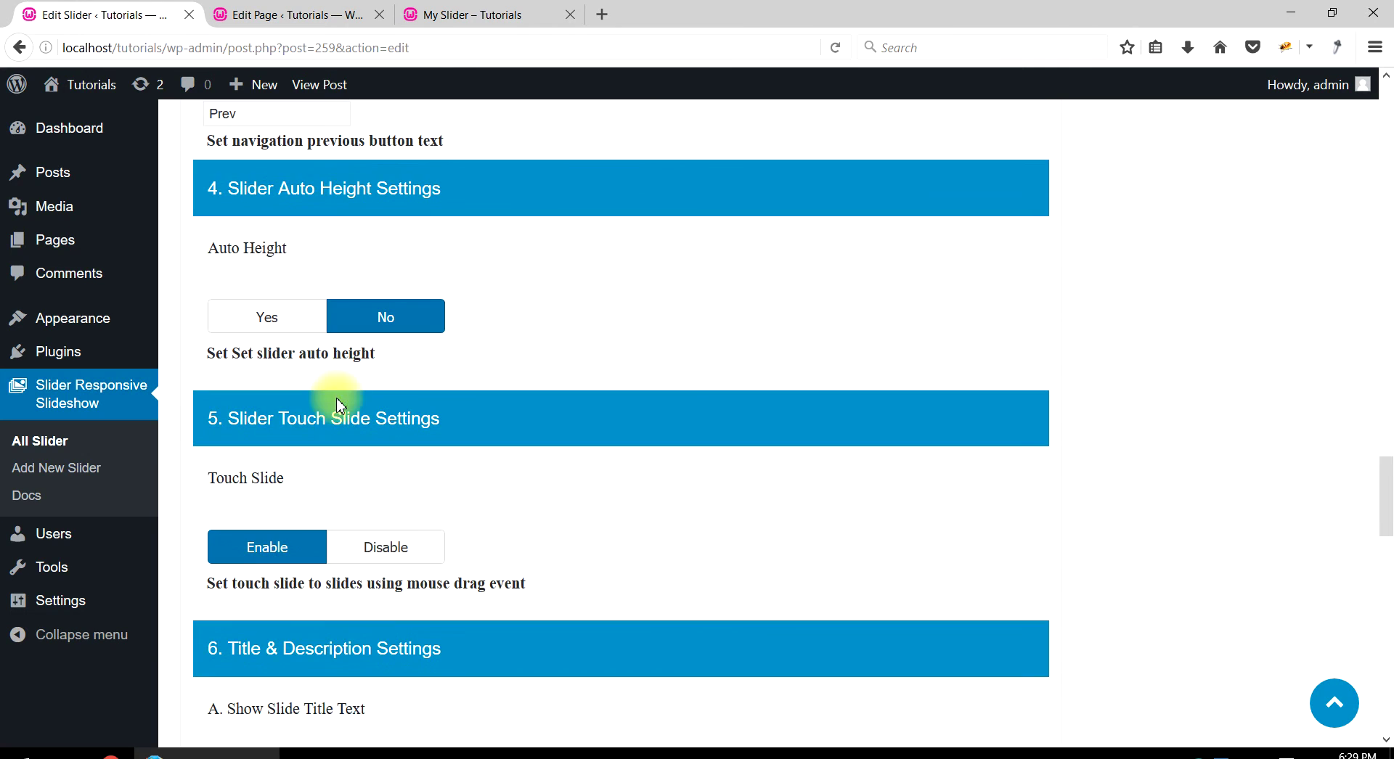
pyautogui.scroll(-2, 355, 442)
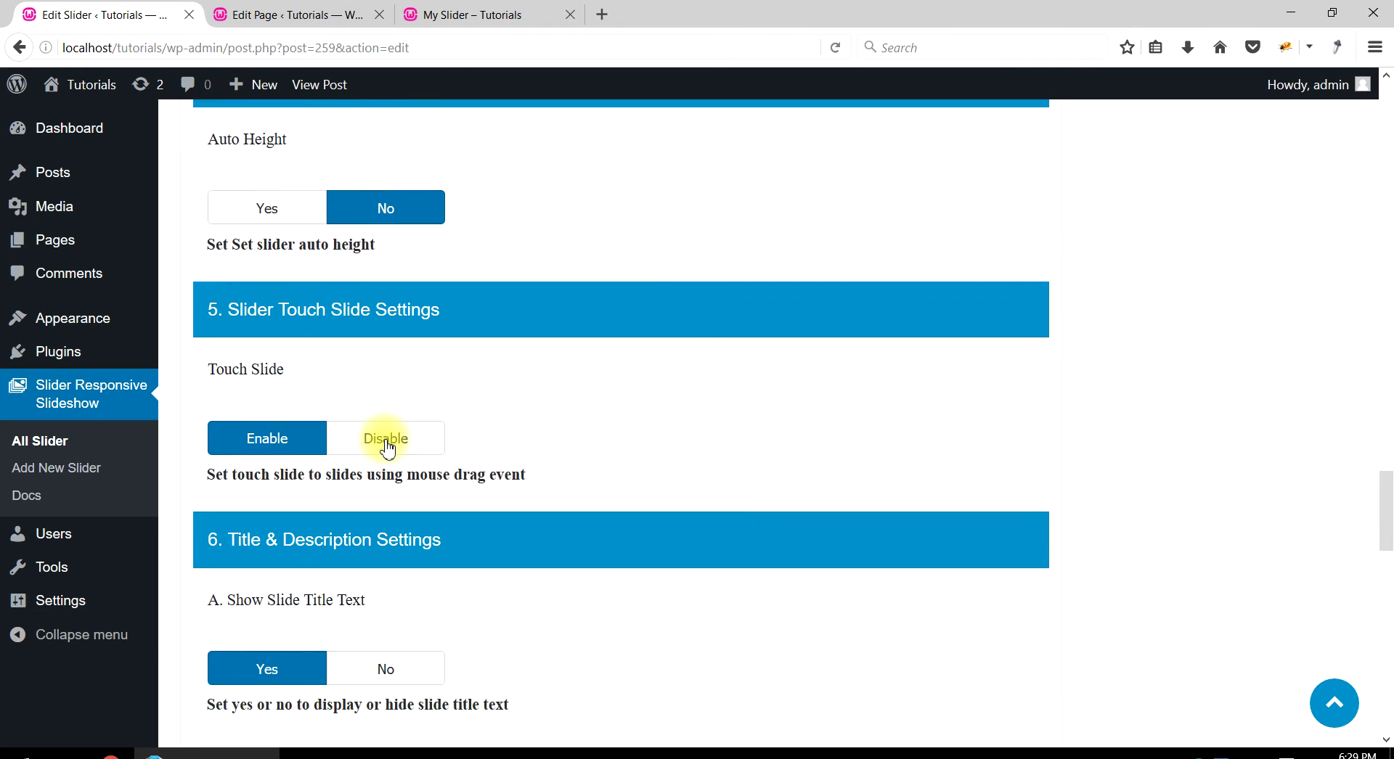
pyautogui.click(387, 445)
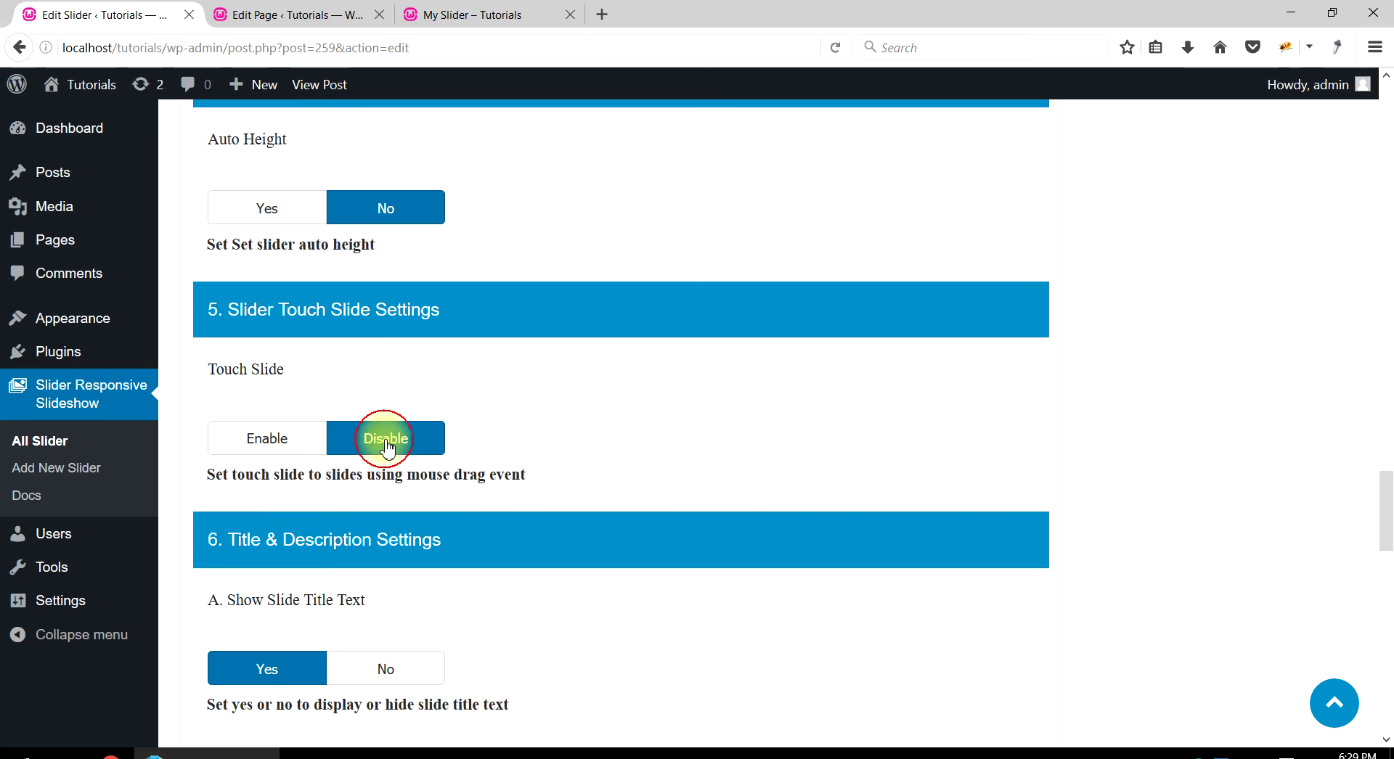
pyautogui.click(1331, 698)
pyautogui.click(1307, 443)
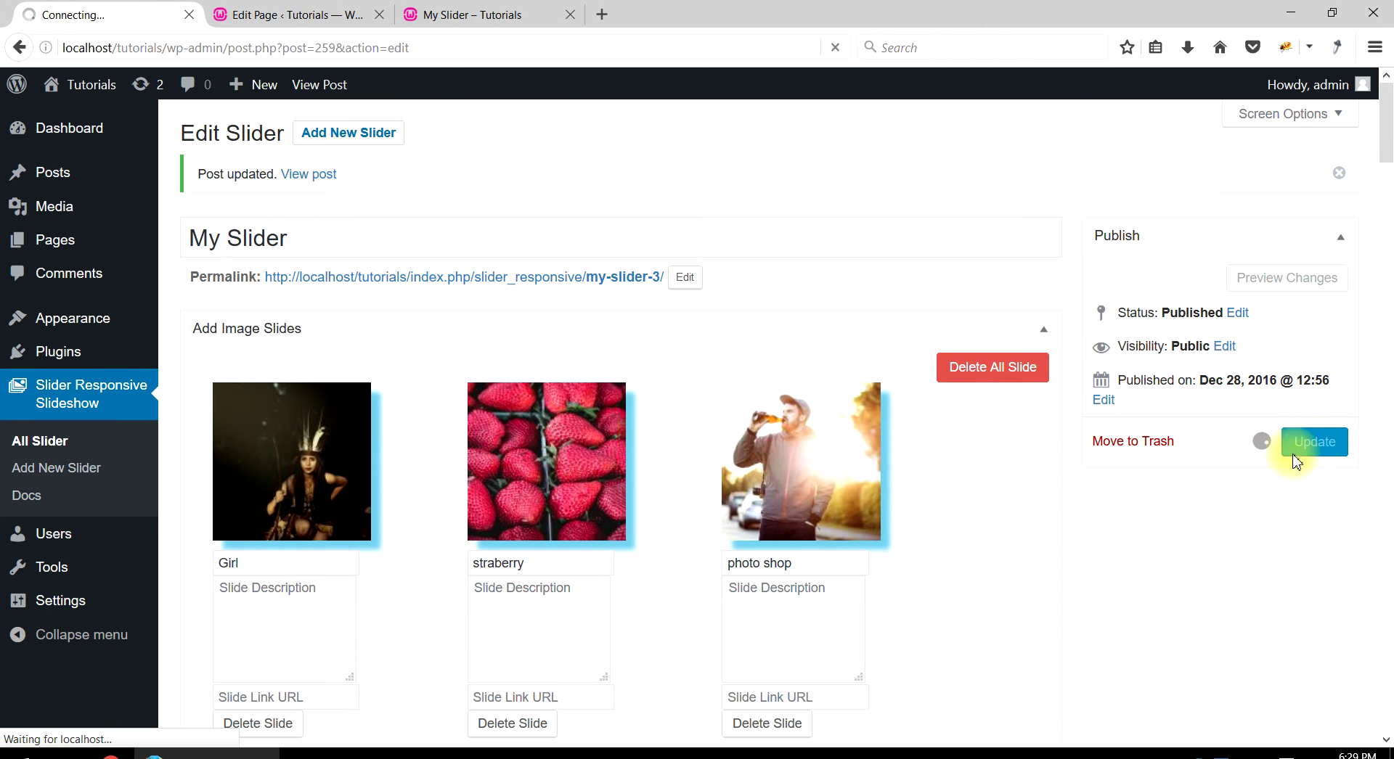
pyautogui.click(470, 11)
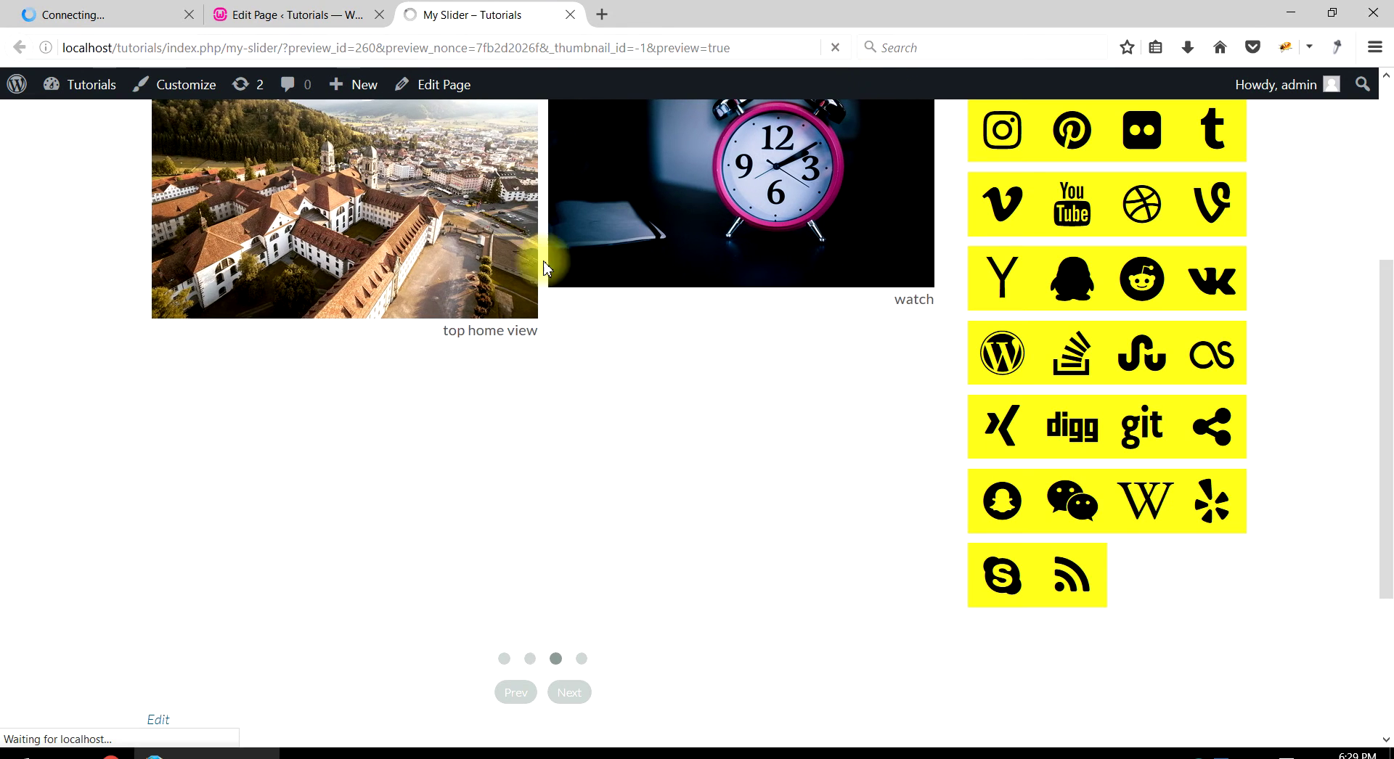
pyautogui.scroll(5, 569, 377)
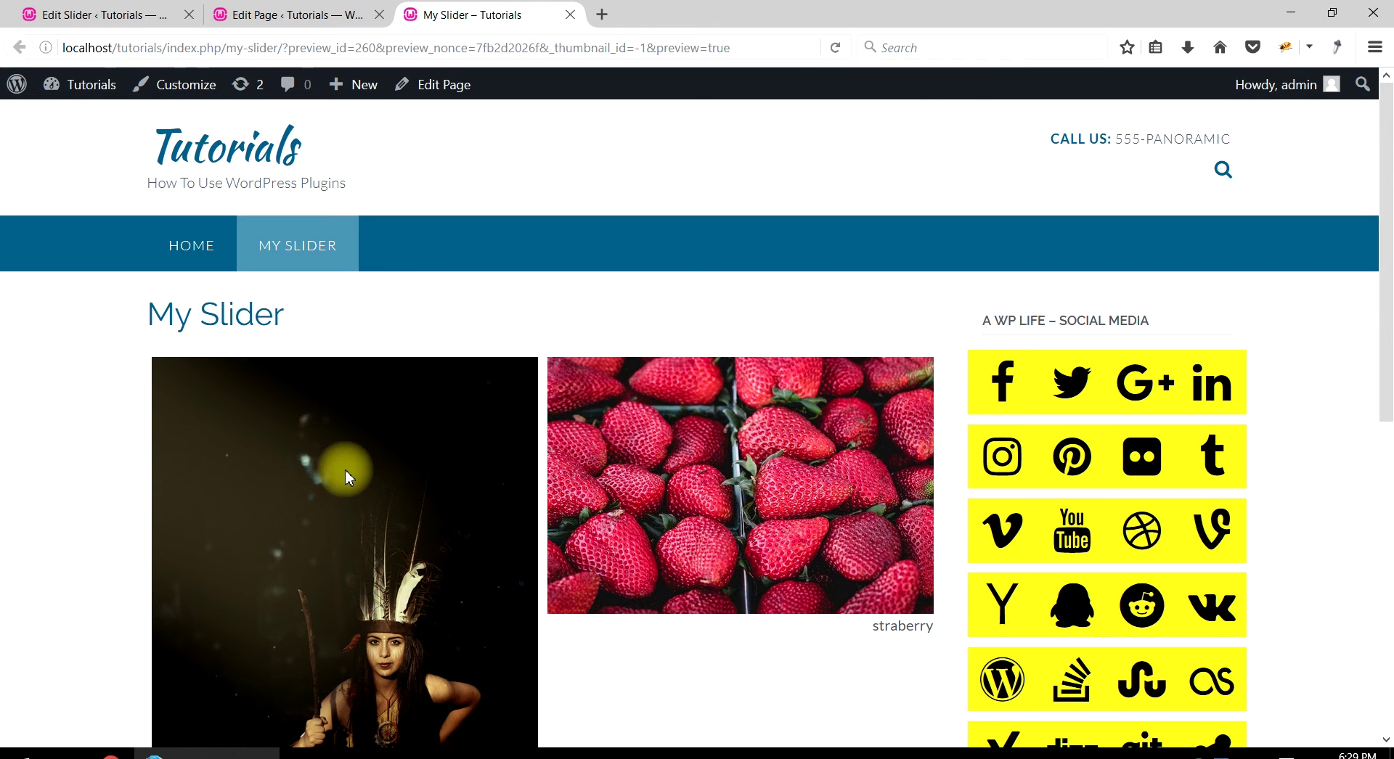
# Return to the Edit Slider page, set Touch Slide back to Enable, and update the slider.
pyautogui.click(149, 13)
pyautogui.scroll(-8, 409, 423)
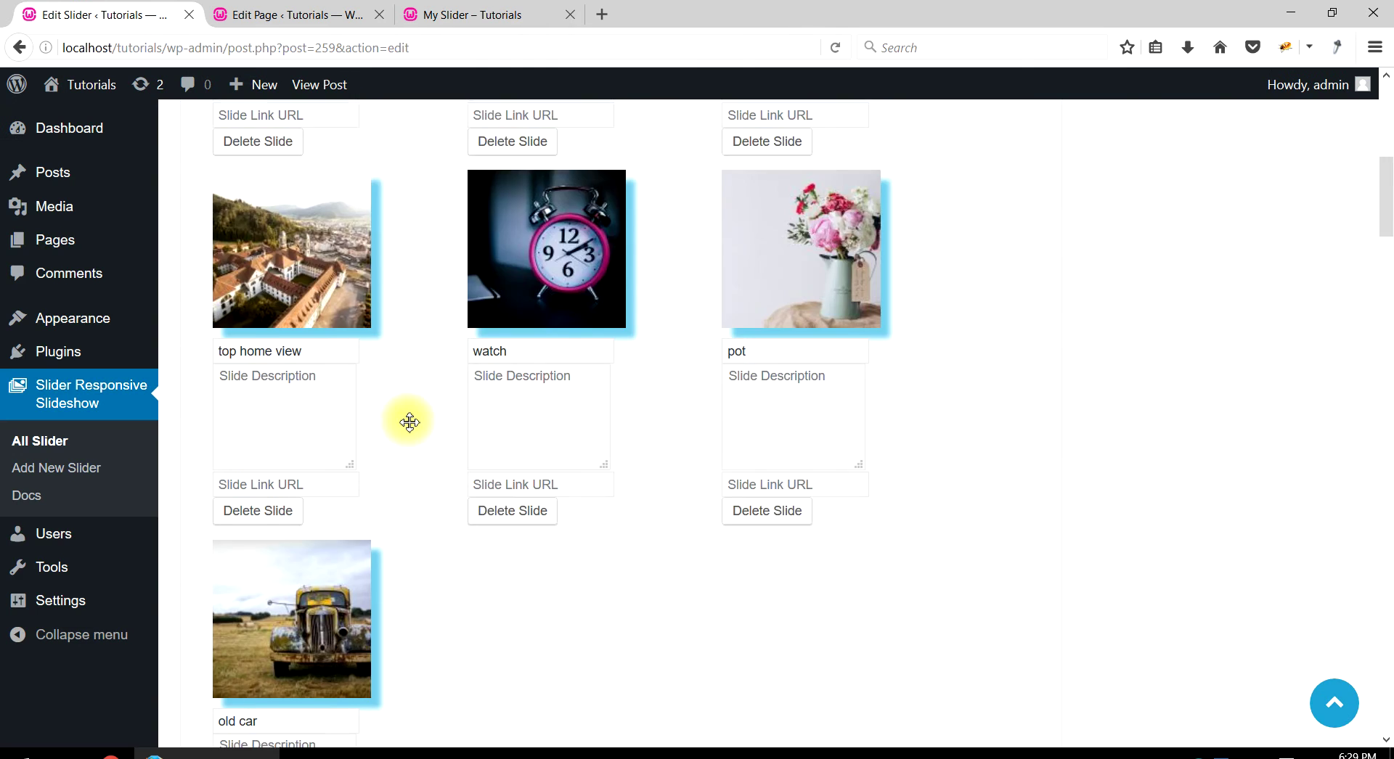
pyautogui.scroll(-20, 409, 423)
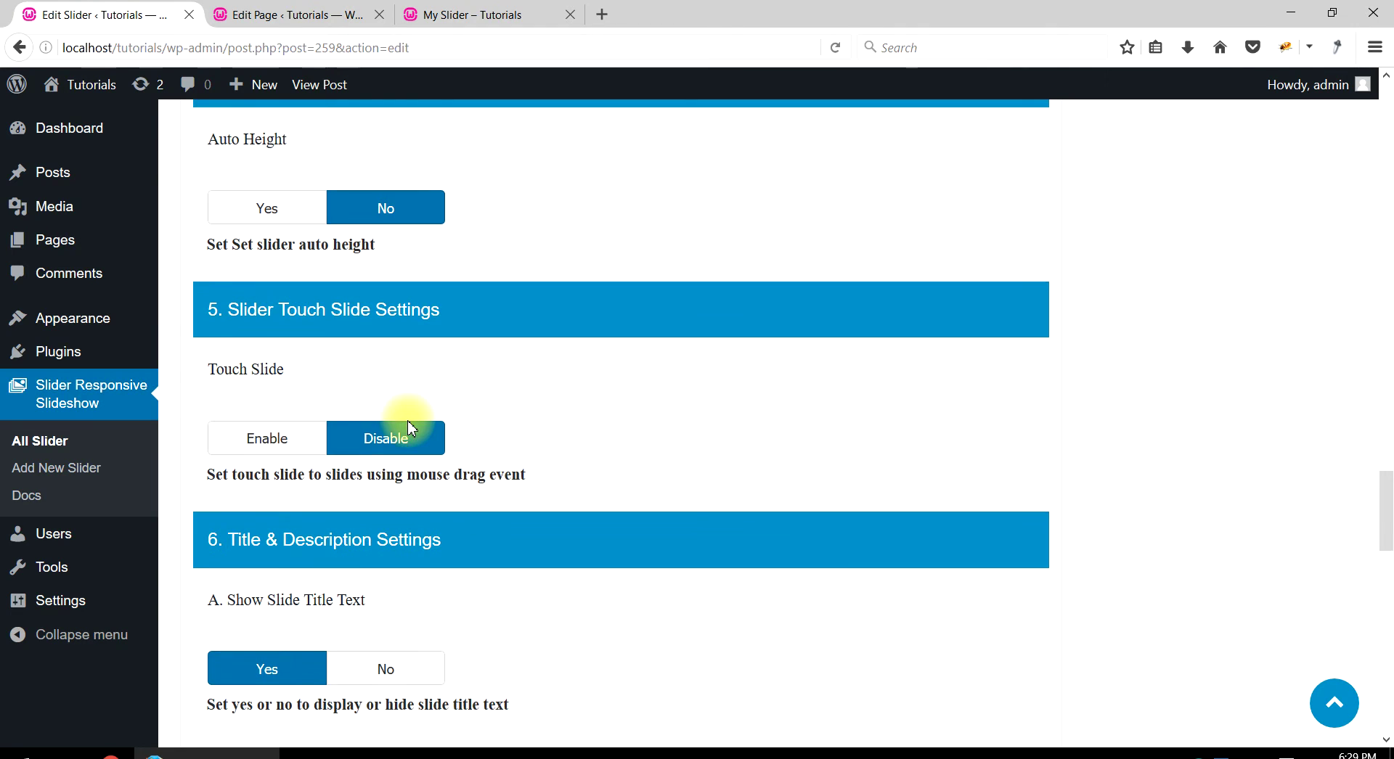
pyautogui.click(285, 450)
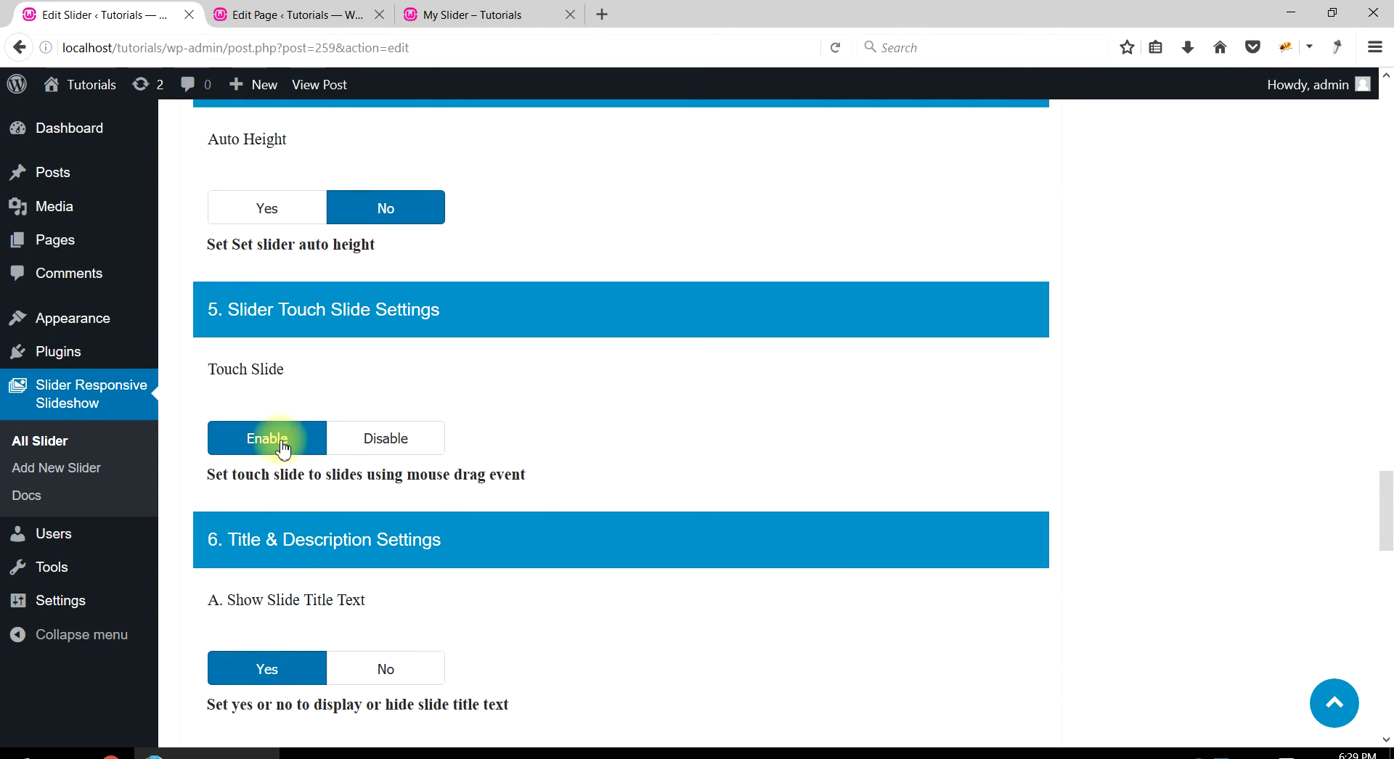
pyautogui.click(1325, 708)
pyautogui.click(1314, 442)
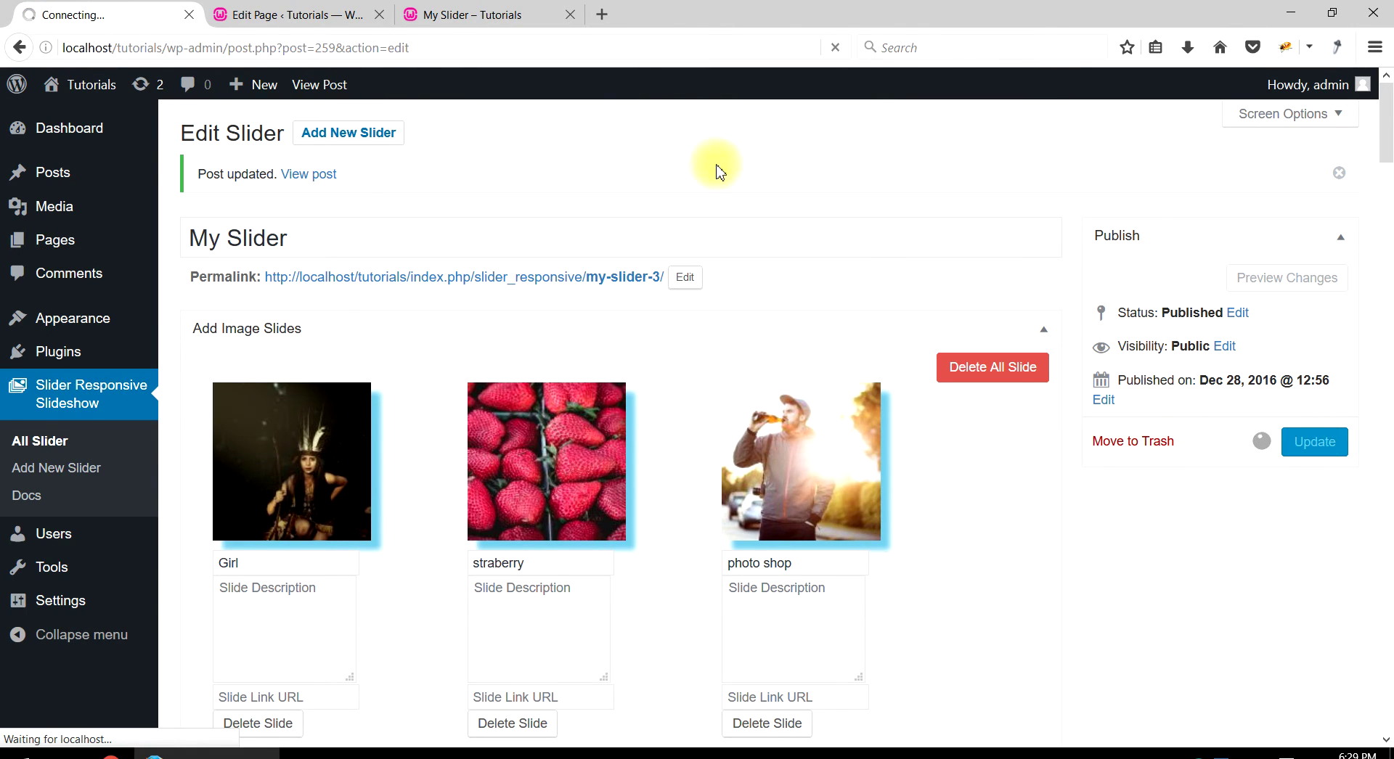
# Reload the My Slider preview and test touch sliding by swiping the images sideways.
pyautogui.click(508, 14)
pyautogui.click(835, 48)
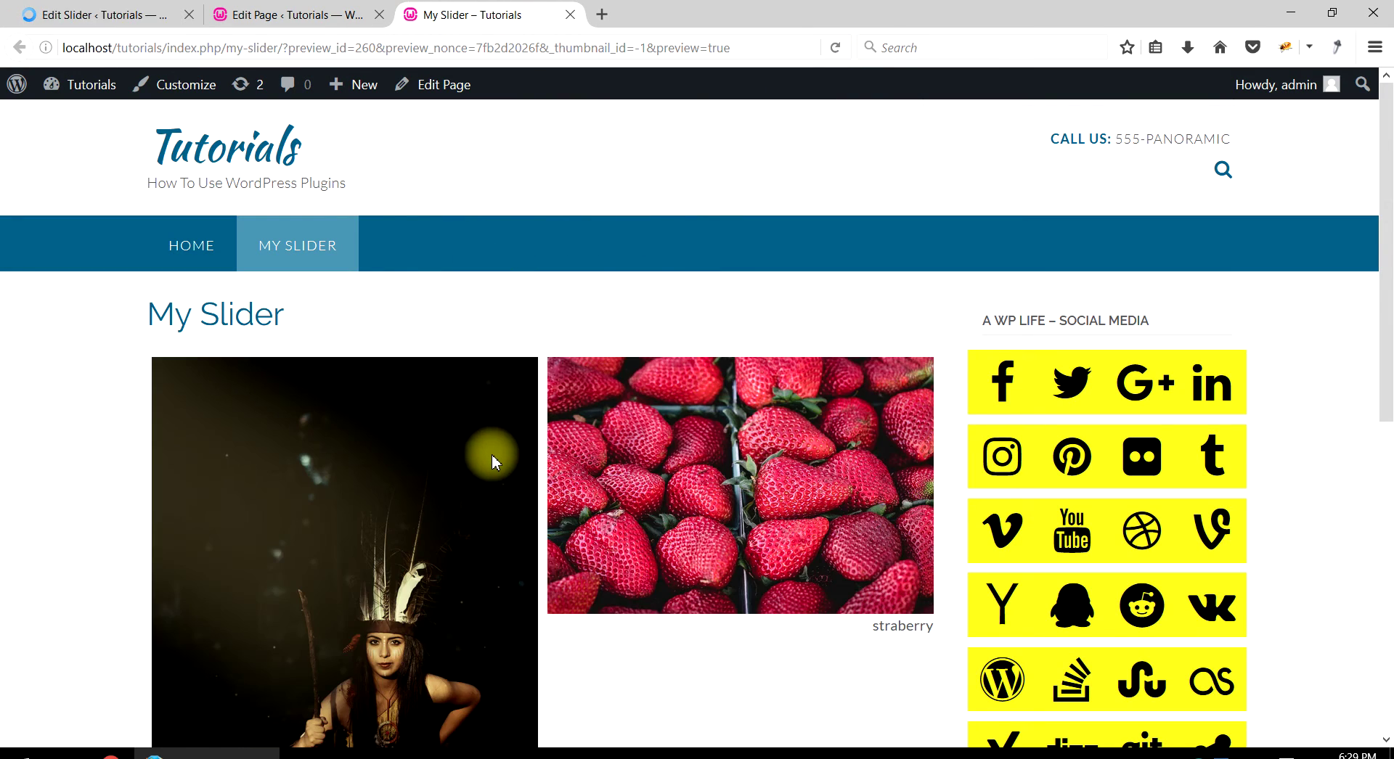
pyautogui.moveTo(576, 457); pyautogui.dragTo(366, 457)
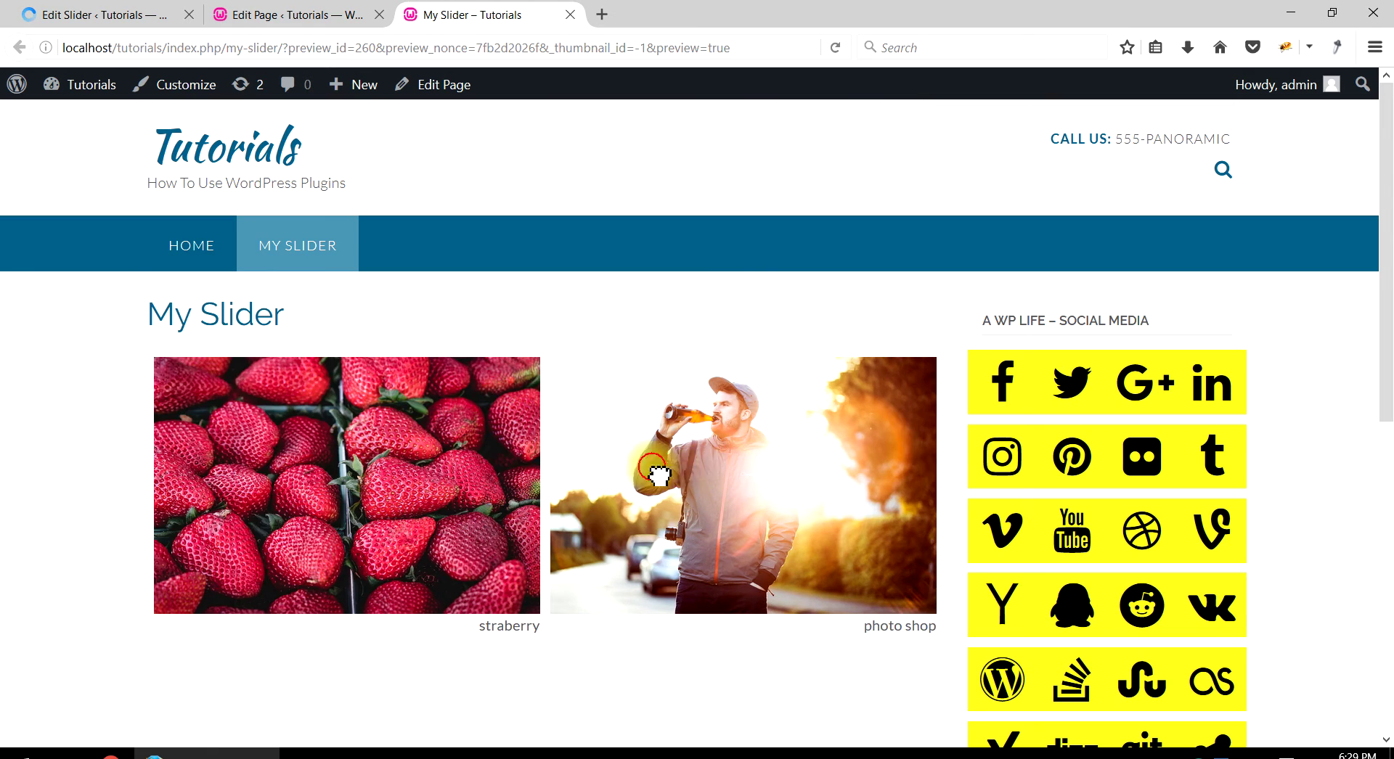
# Return to the Edit Slider page and set Show Slide Description Text to Yes.
pyautogui.click(131, 15)
pyautogui.scroll(-4, 373, 388)
pyautogui.scroll(-15, 373, 388)
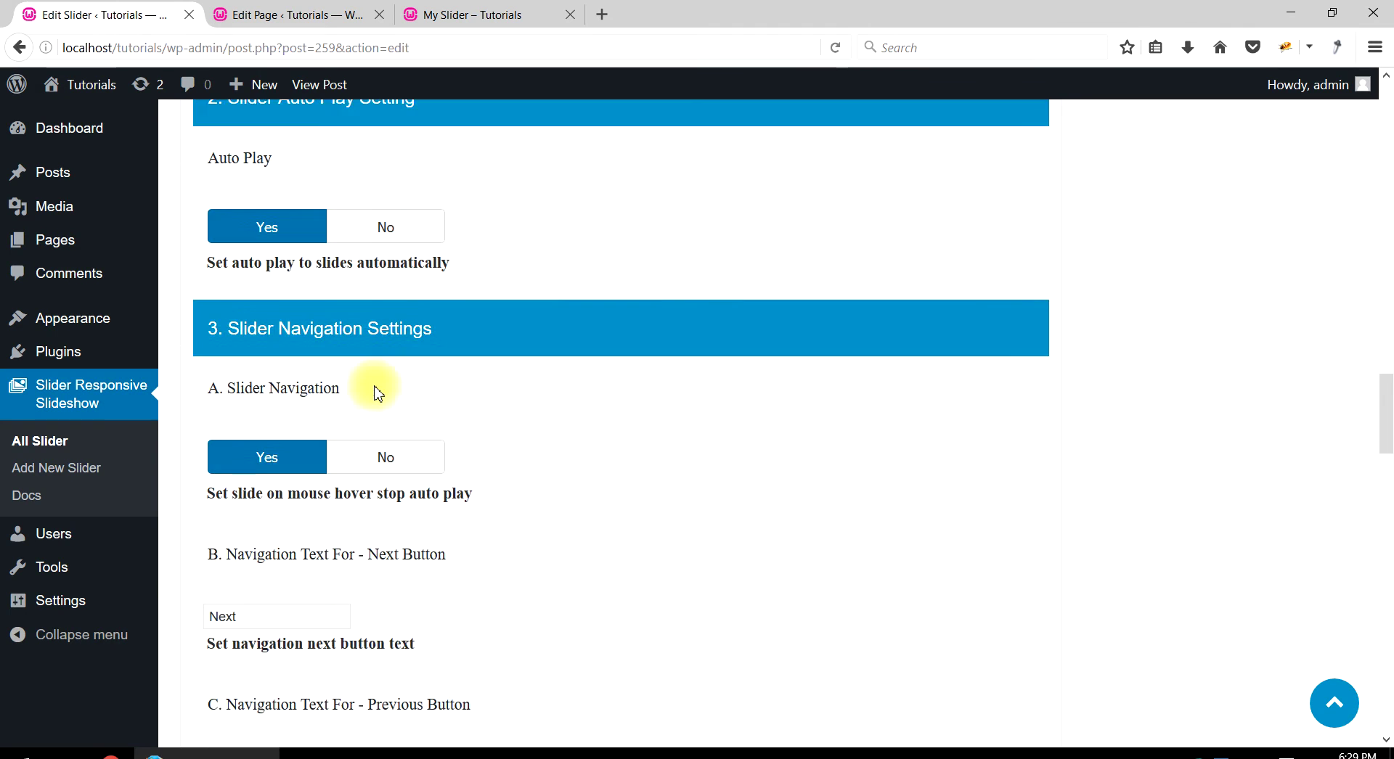
pyautogui.scroll(-5, 351, 405)
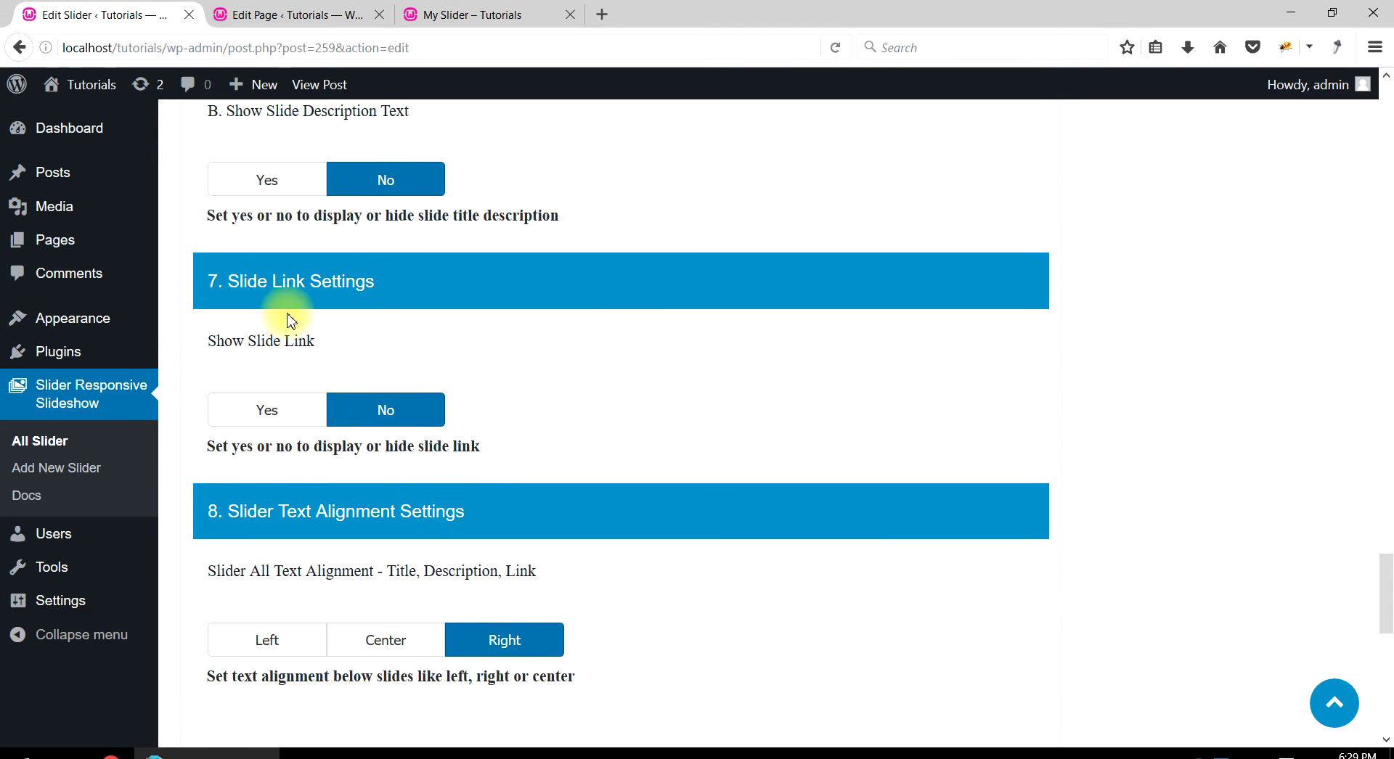
pyautogui.scroll(2, 289, 342)
pyautogui.click(294, 294)
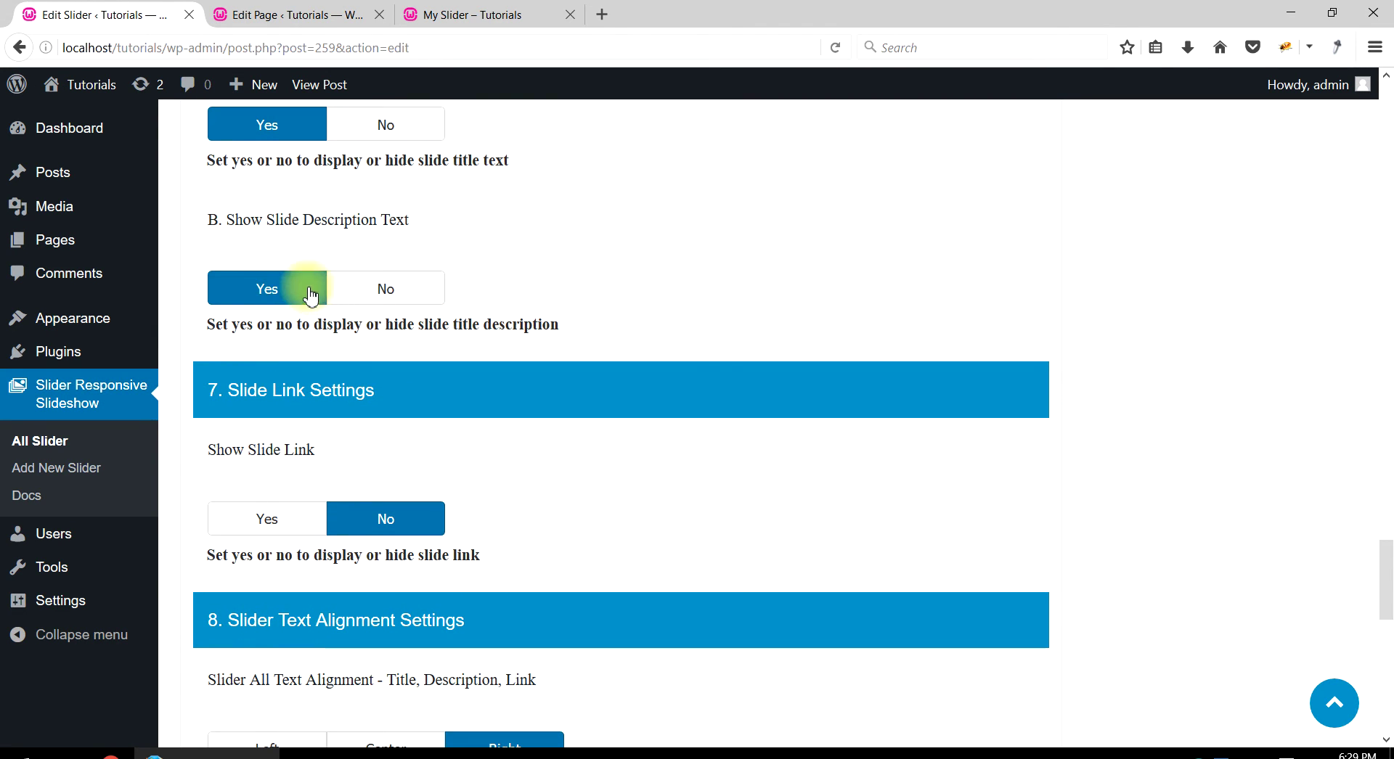
# Add the description "Red Straberry" to the straberry slide and update the slider.
pyautogui.click(1343, 708)
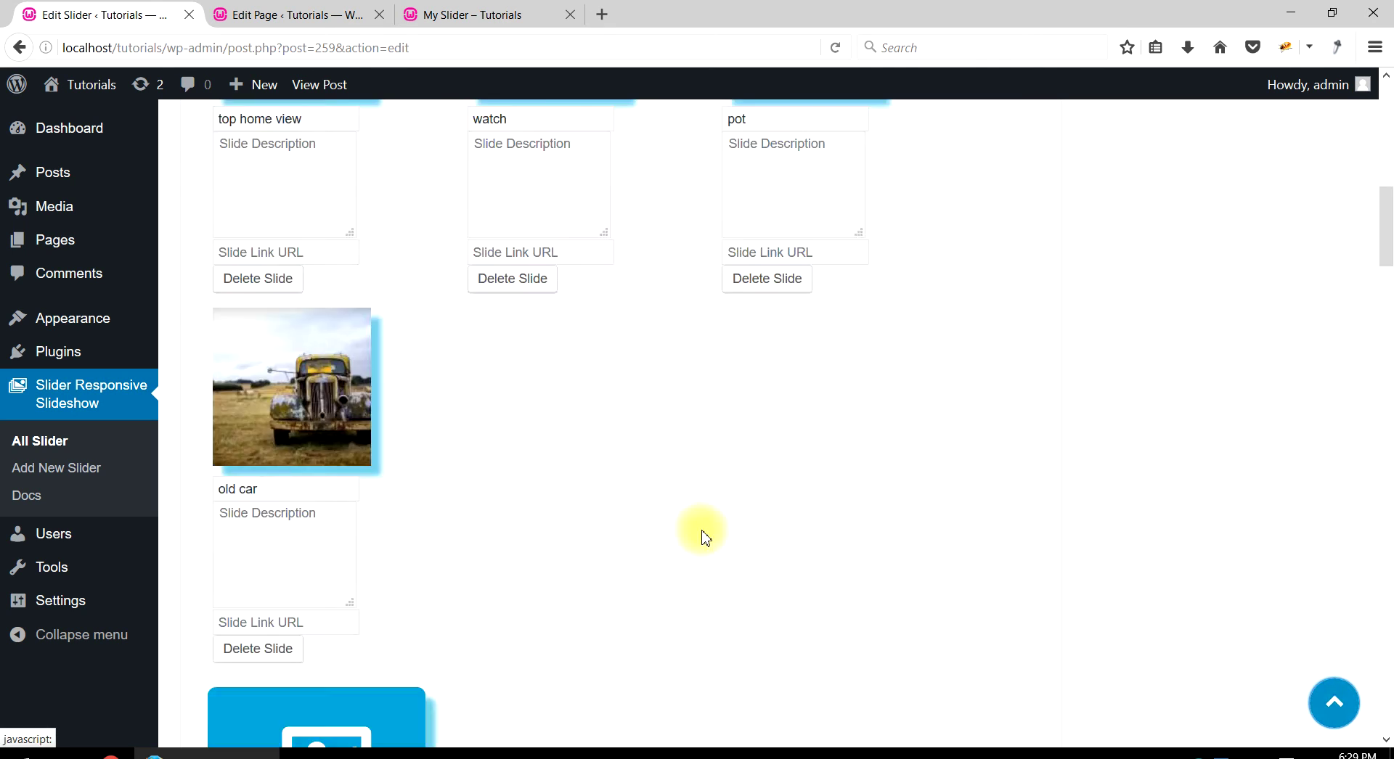
pyautogui.scroll(-2, 291, 561)
pyautogui.scroll(-1, 291, 560)
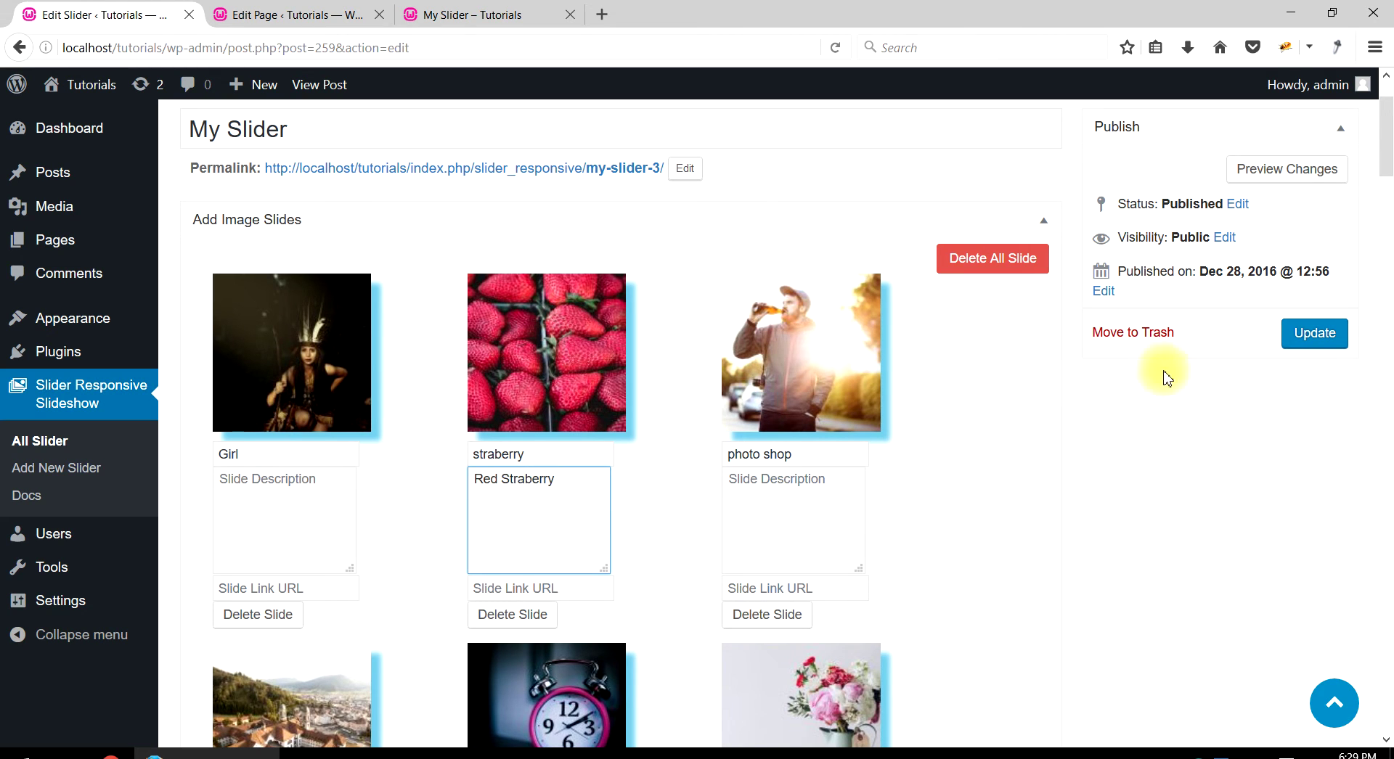
pyautogui.click(1334, 336)
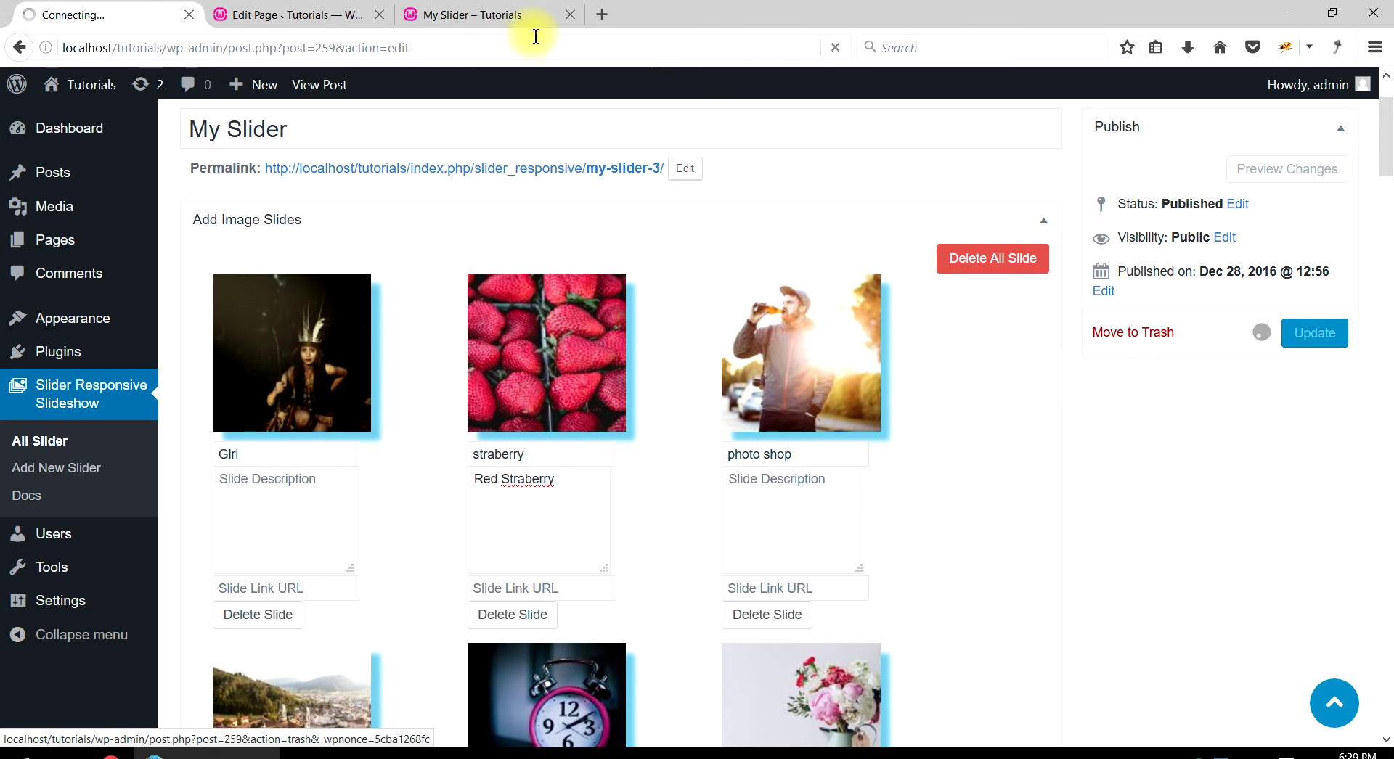
# Reload the My Slider preview and check the description text under the straberry image.
pyautogui.click(468, 15)
pyautogui.click(834, 48)
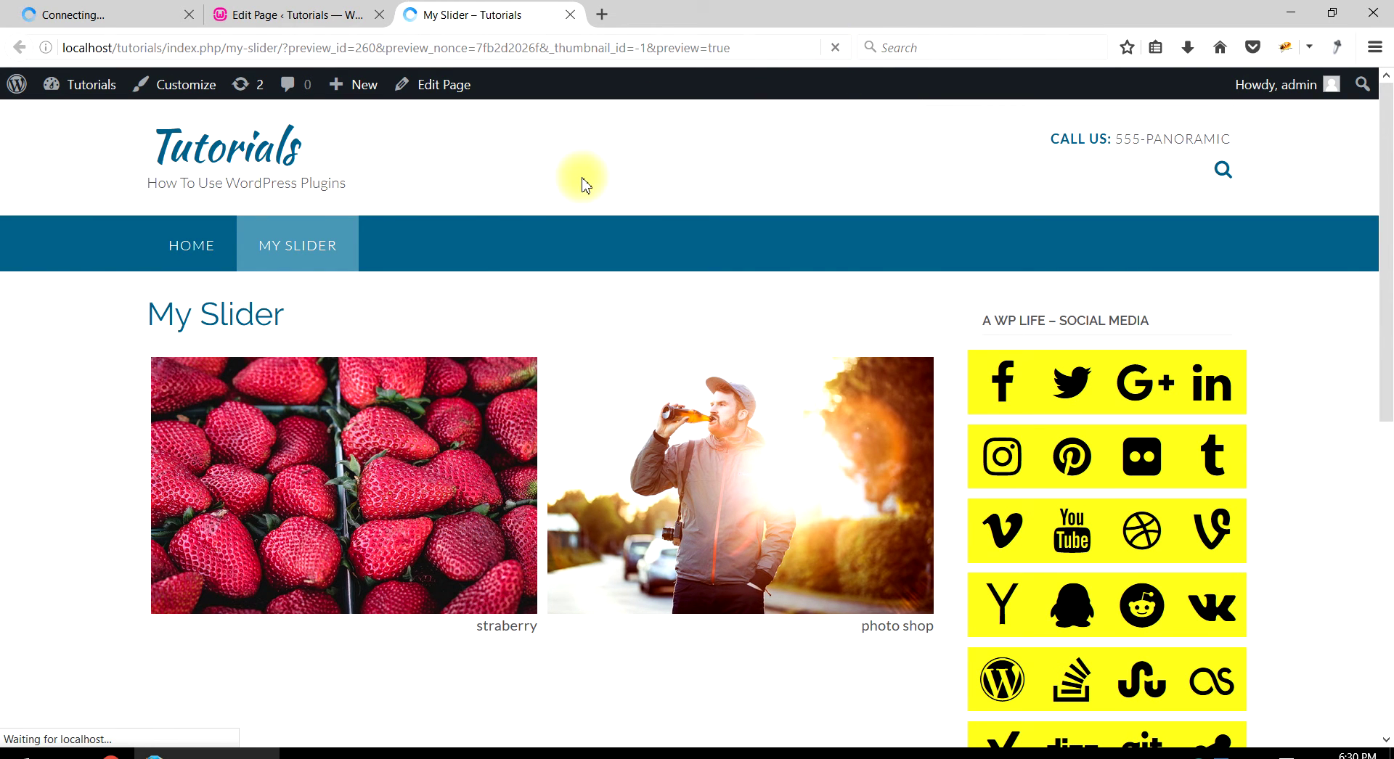
pyautogui.scroll(-3, 654, 407)
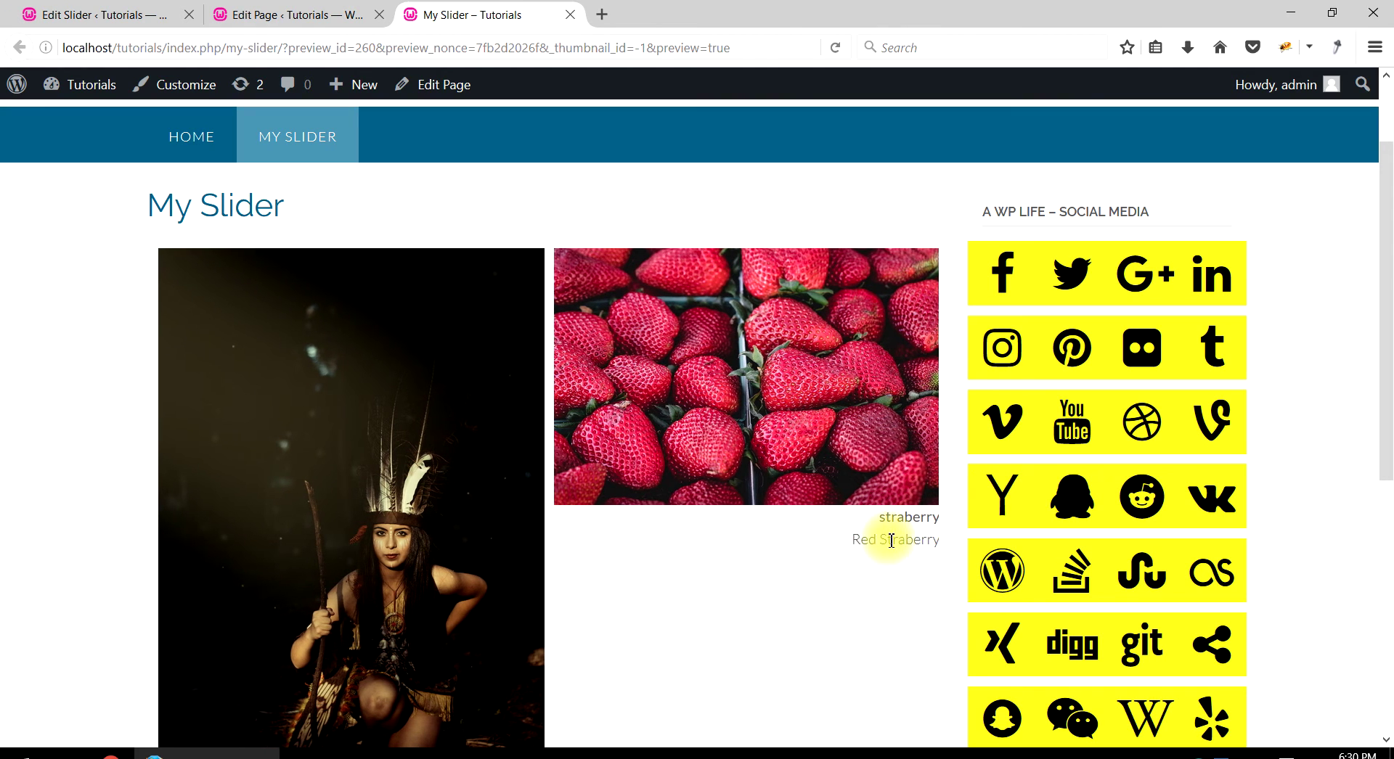
# Return to the Edit Slider page, set Show Slide Link to Yes, and set the link on On Custom Text.
pyautogui.click(161, 14)
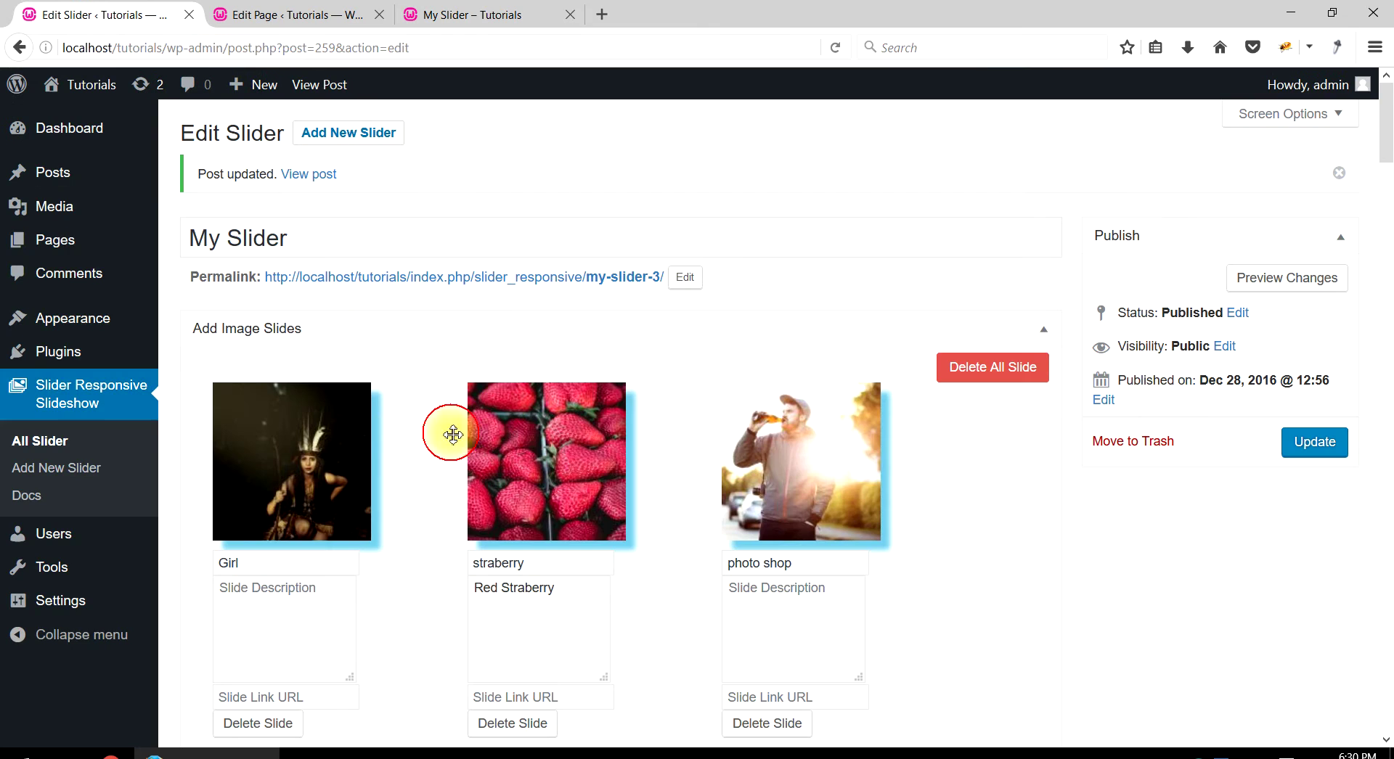
pyautogui.scroll(-15, 428, 417)
pyautogui.scroll(-20, 429, 419)
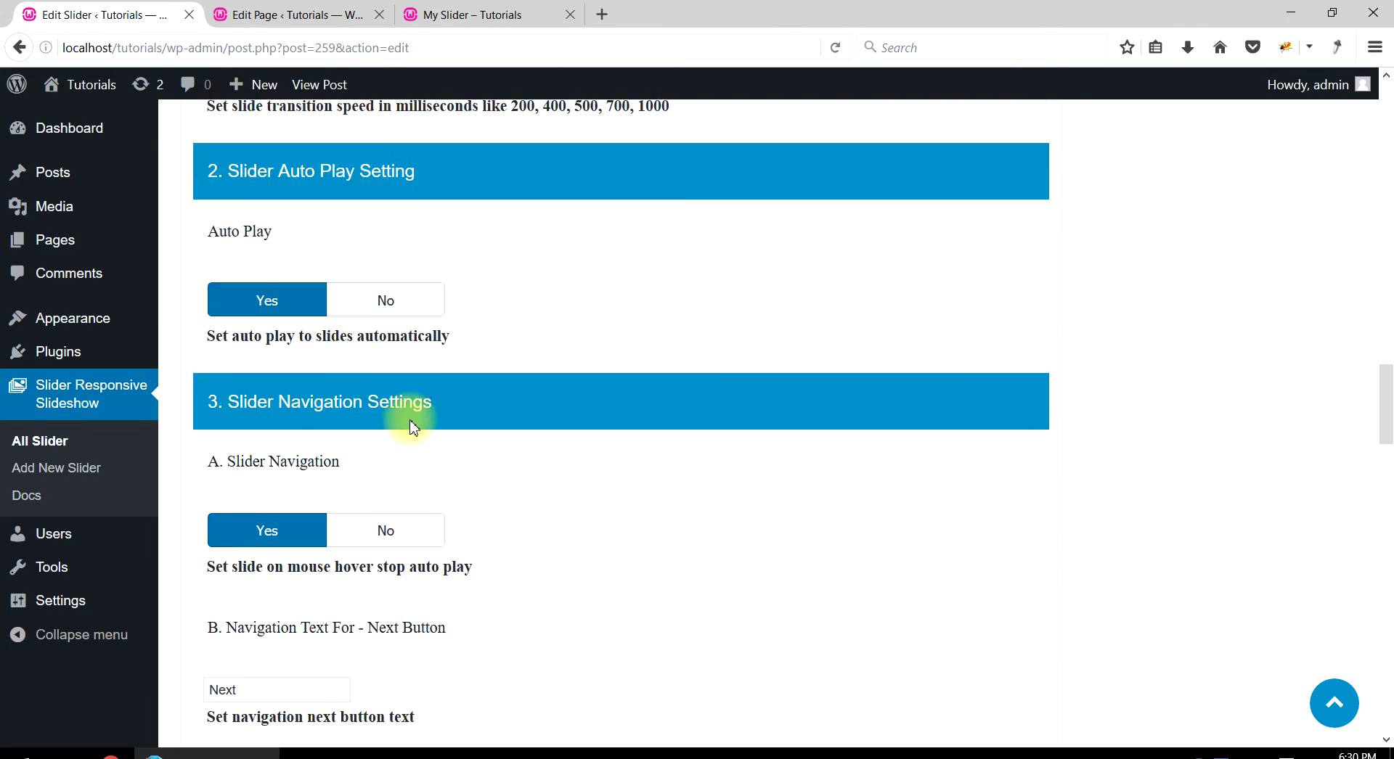
pyautogui.scroll(-10, 405, 427)
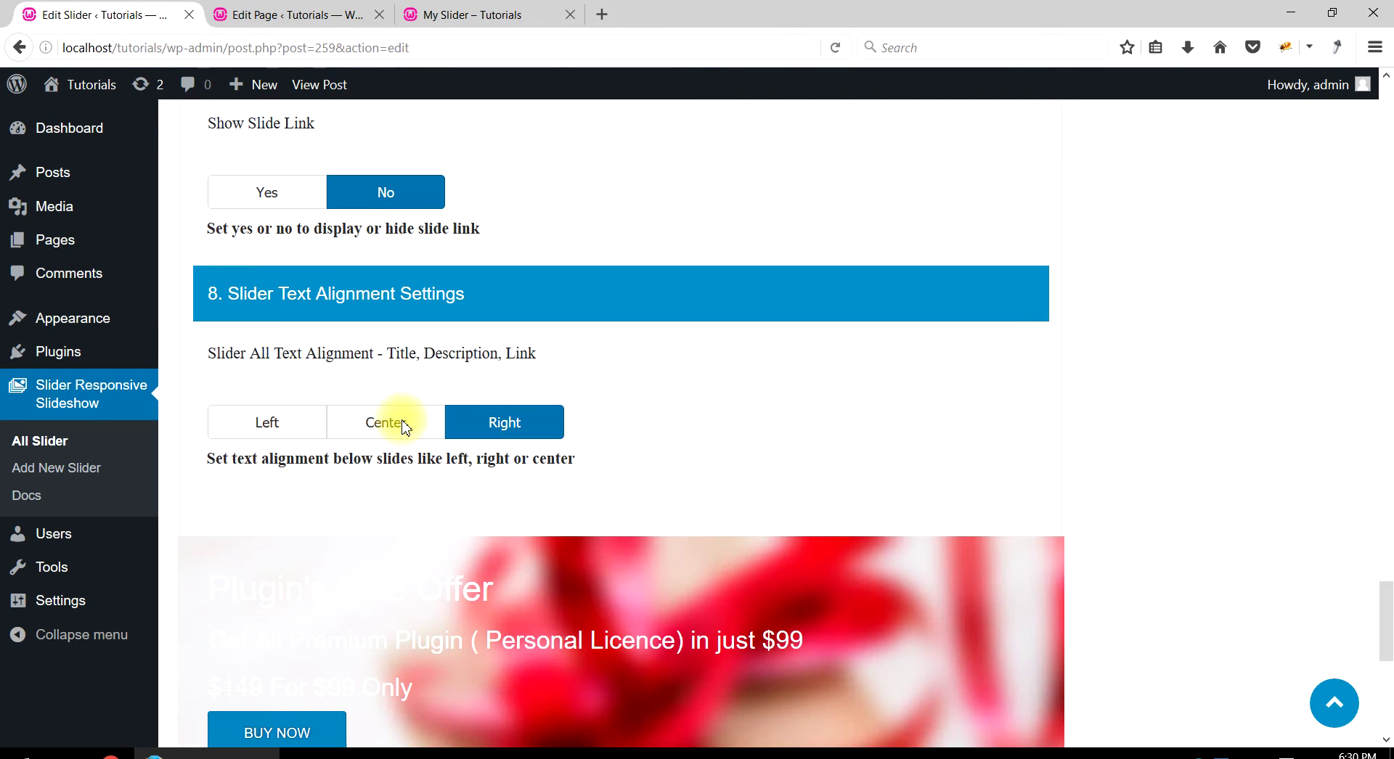
pyautogui.scroll(3, 436, 403)
pyautogui.click(295, 305)
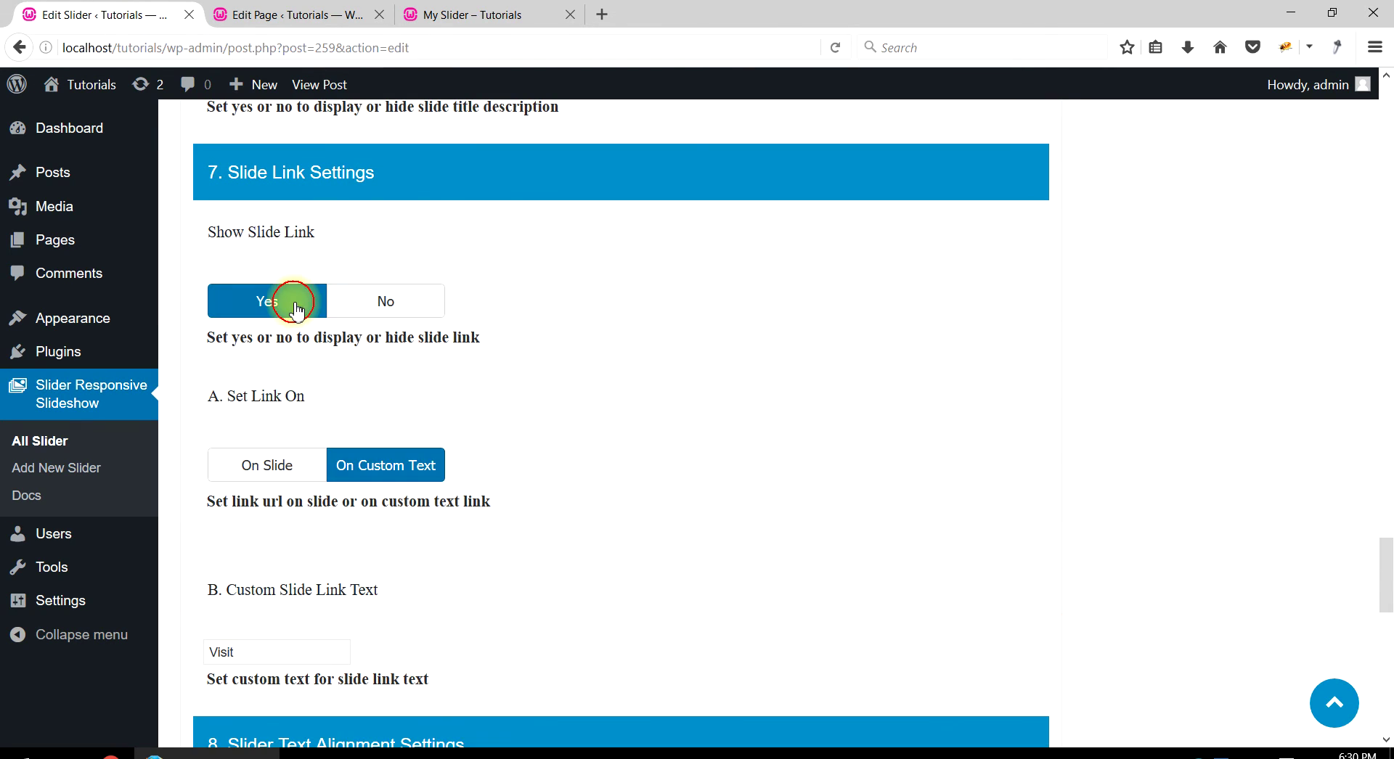
pyautogui.scroll(-3, 330, 388)
pyautogui.click(280, 356)
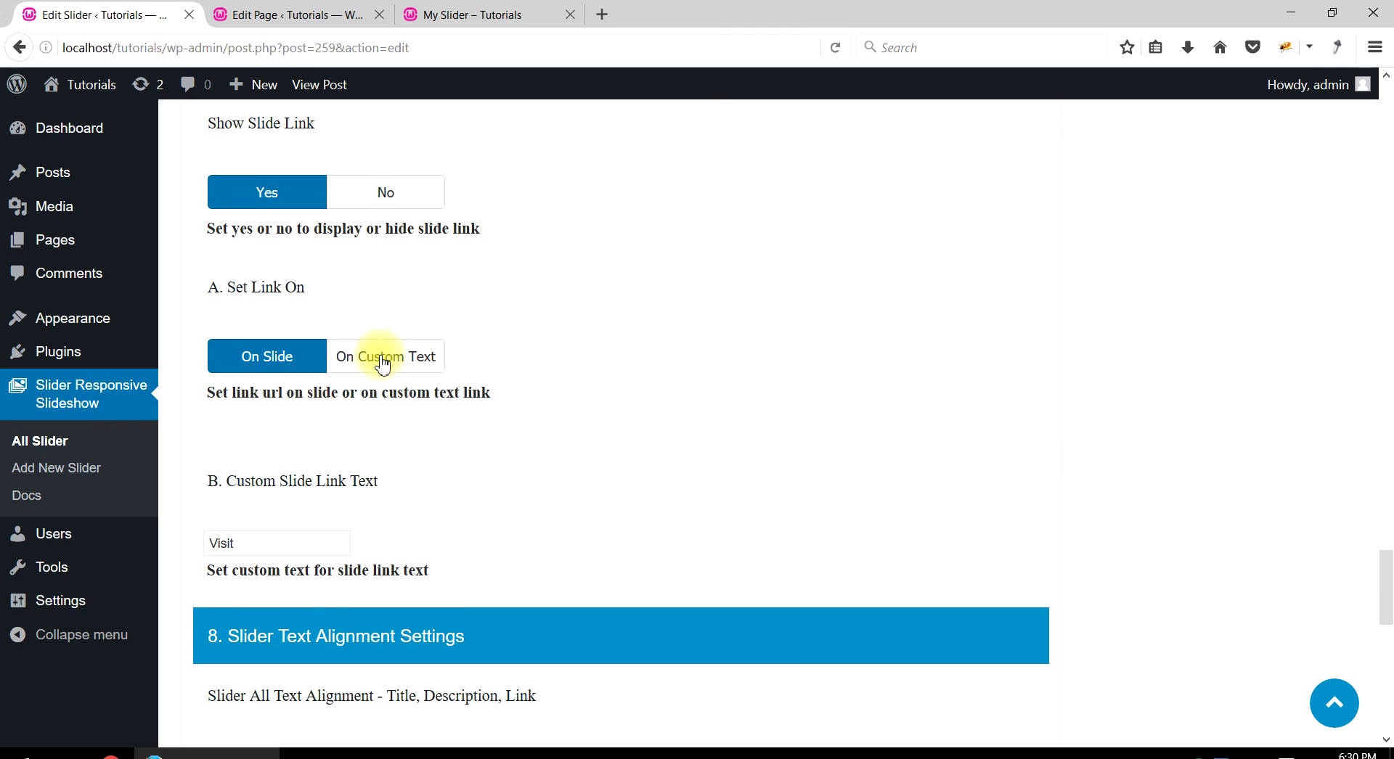
pyautogui.click(383, 358)
pyautogui.scroll(-3, 287, 399)
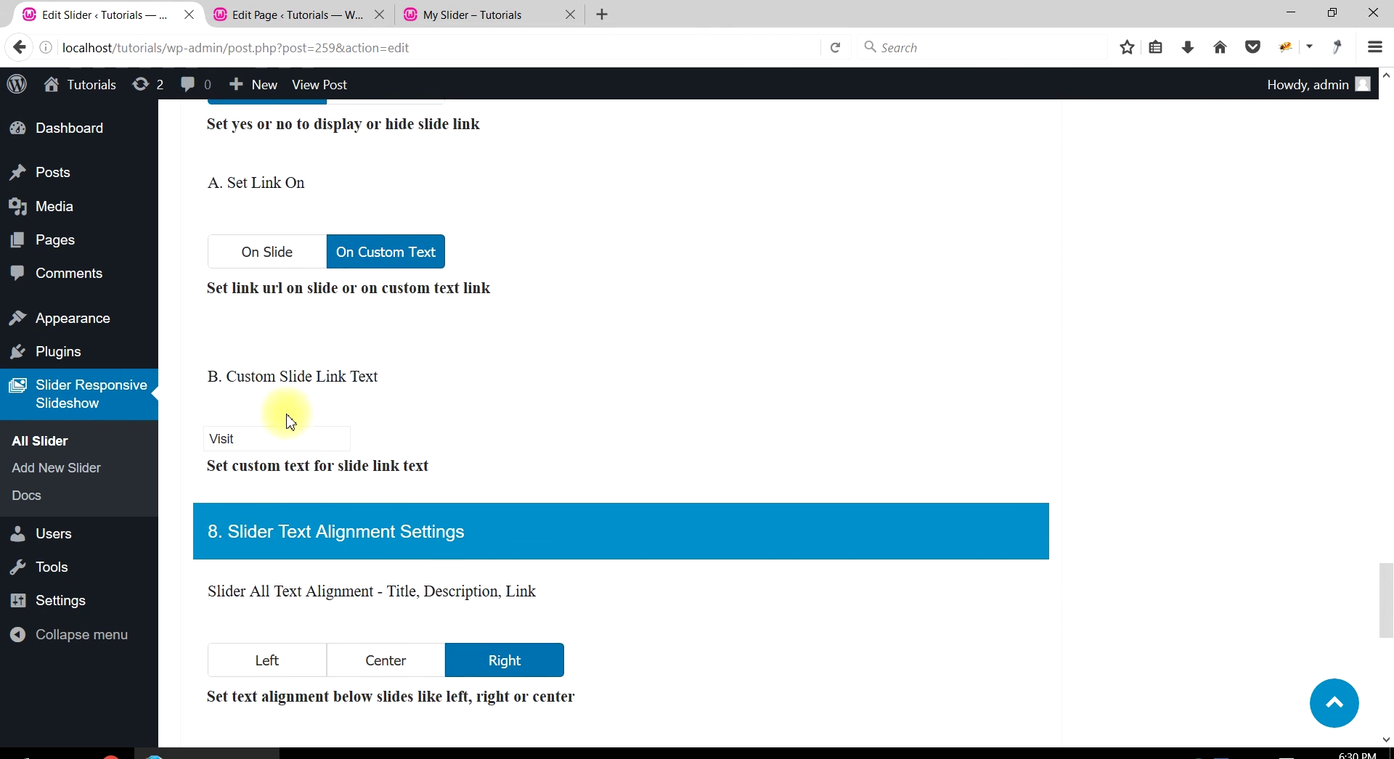
pyautogui.moveTo(249, 433); pyautogui.dragTo(198, 437)
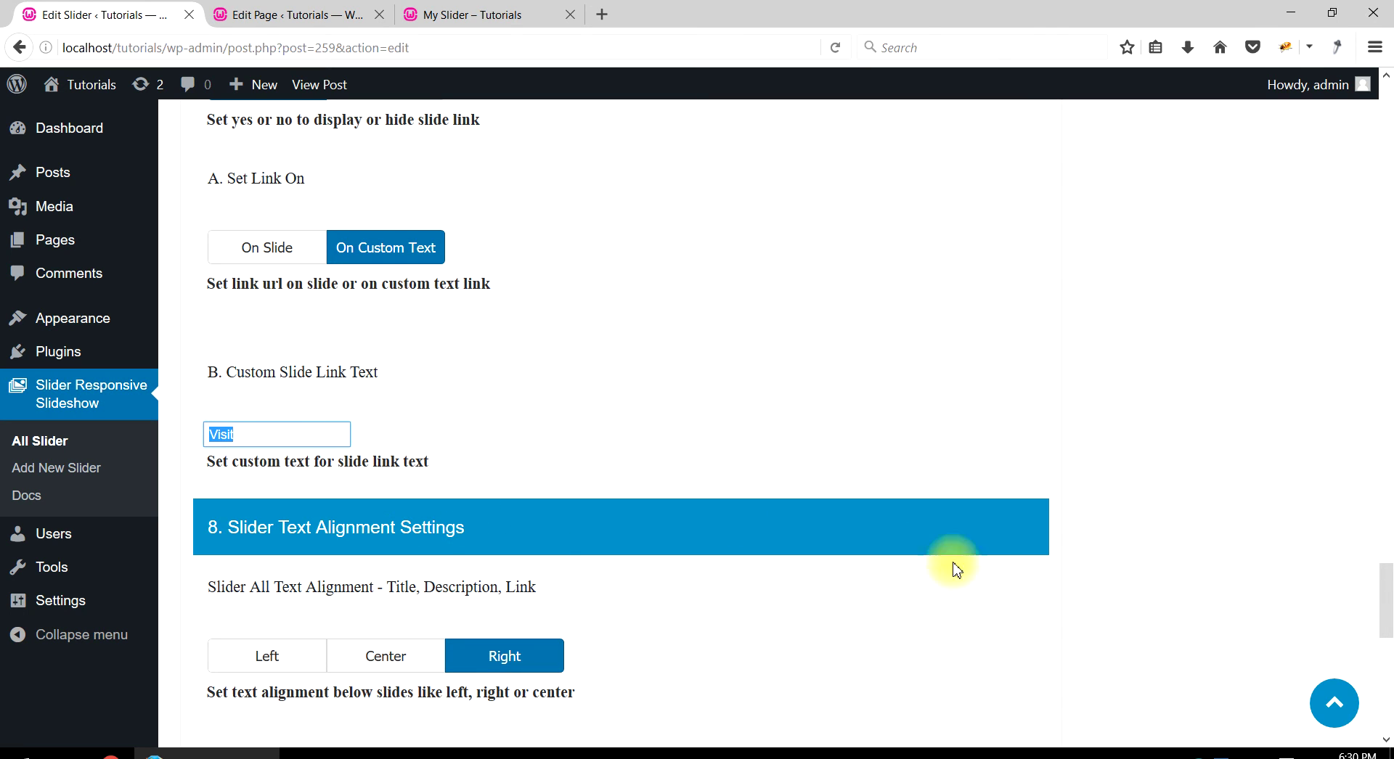
pyautogui.click(1333, 702)
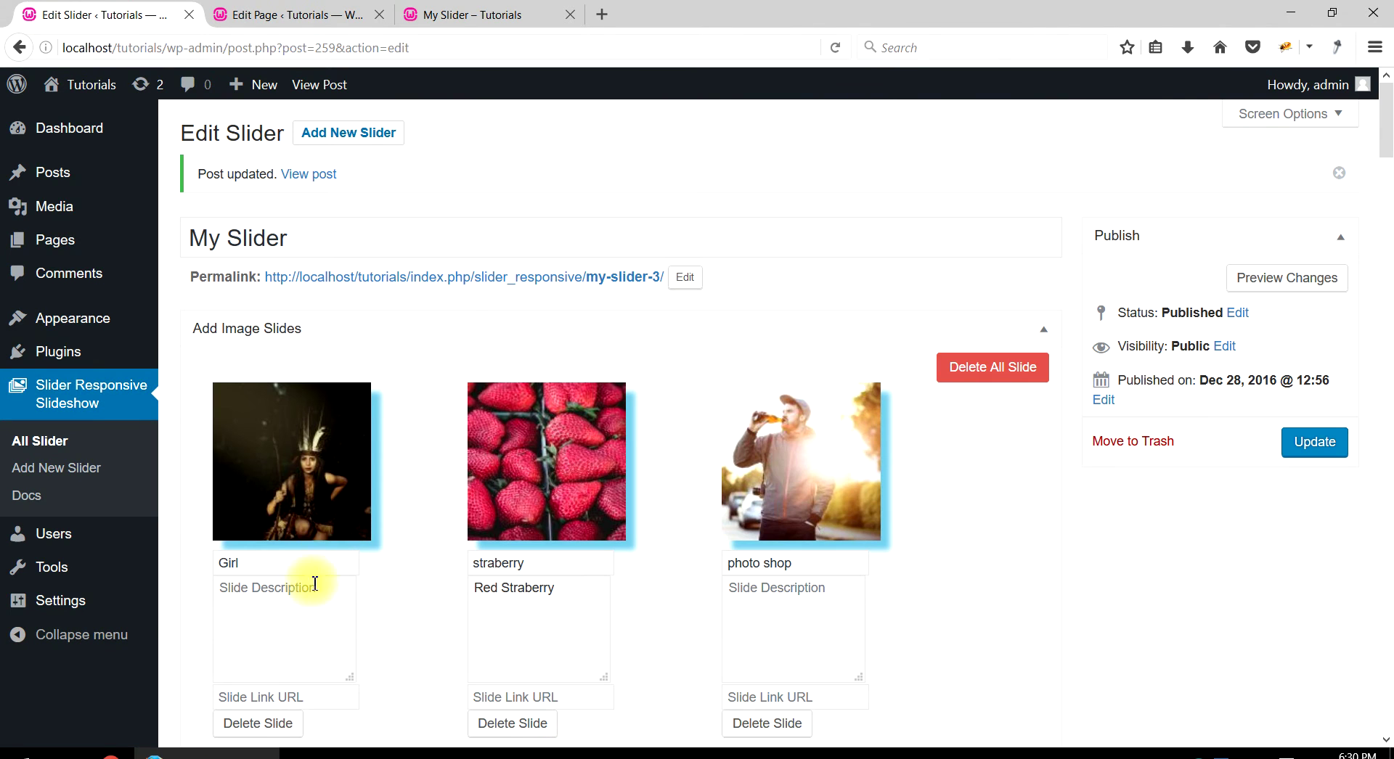
pyautogui.scroll(-3, 281, 656)
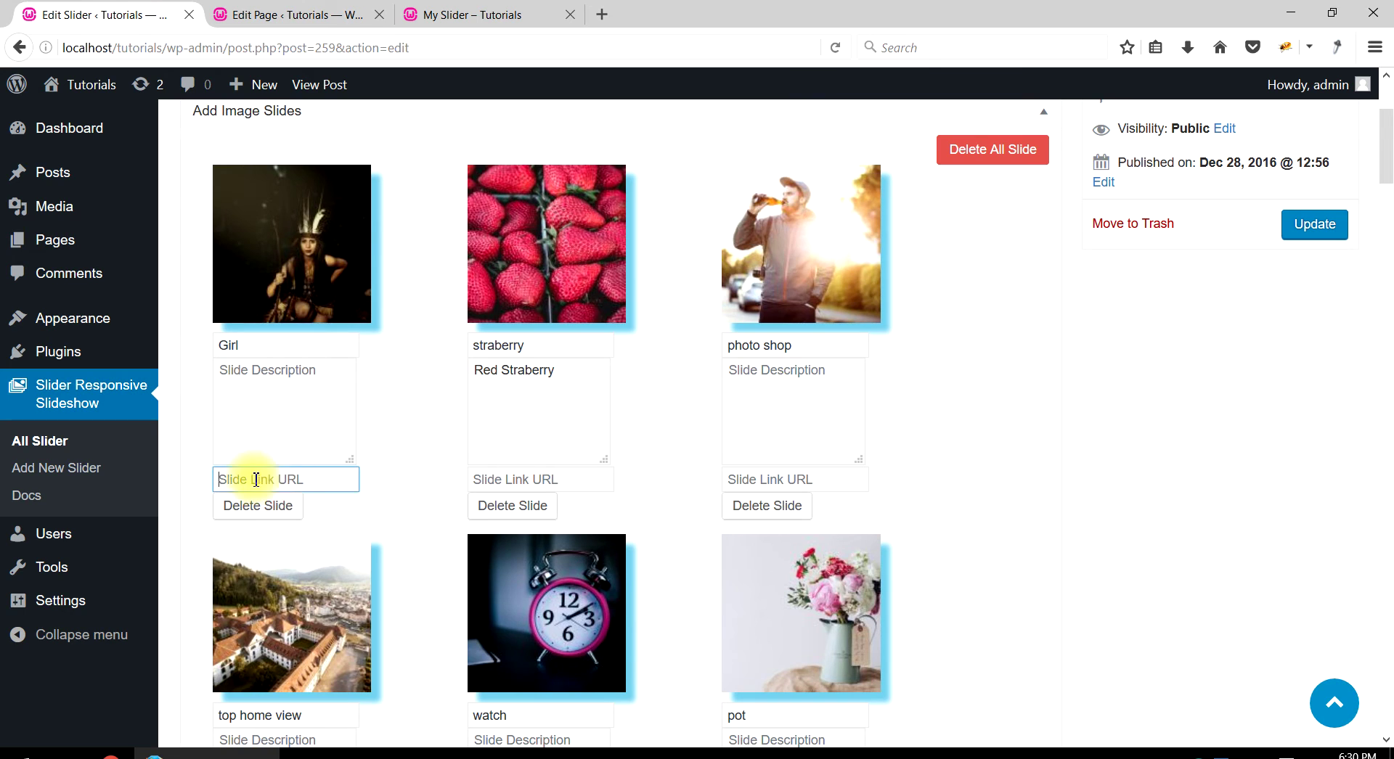
pyautogui.click(268, 502)
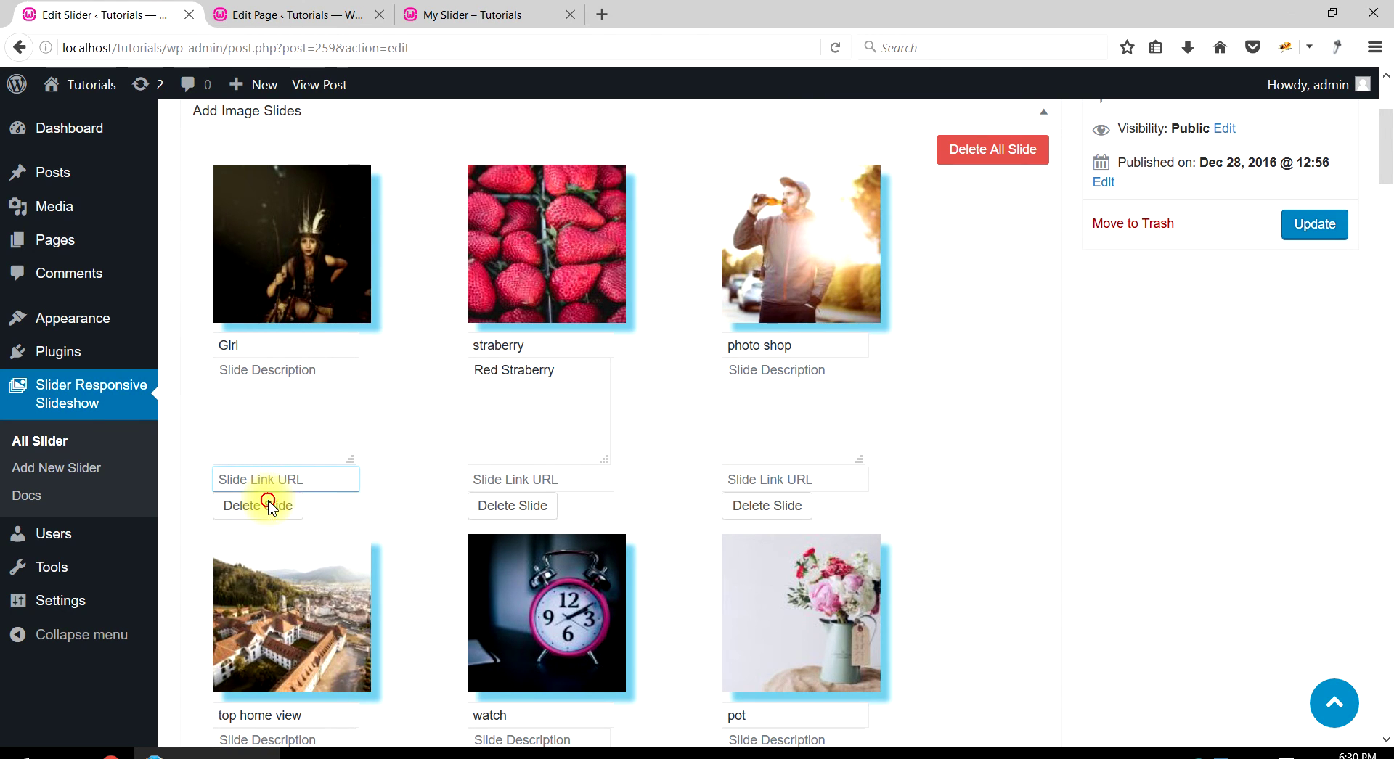
pyautogui.click(515, 480)
pyautogui.click(530, 519)
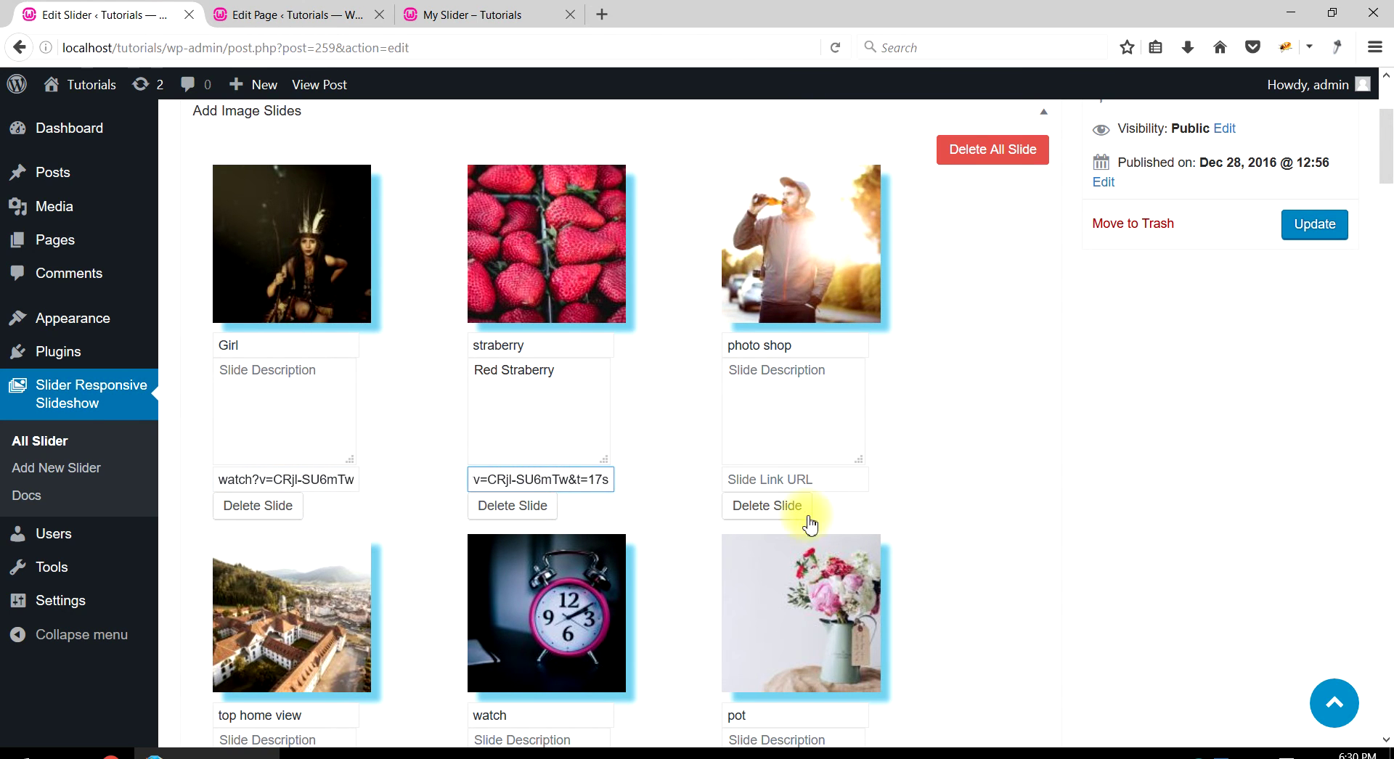
pyautogui.click(1316, 225)
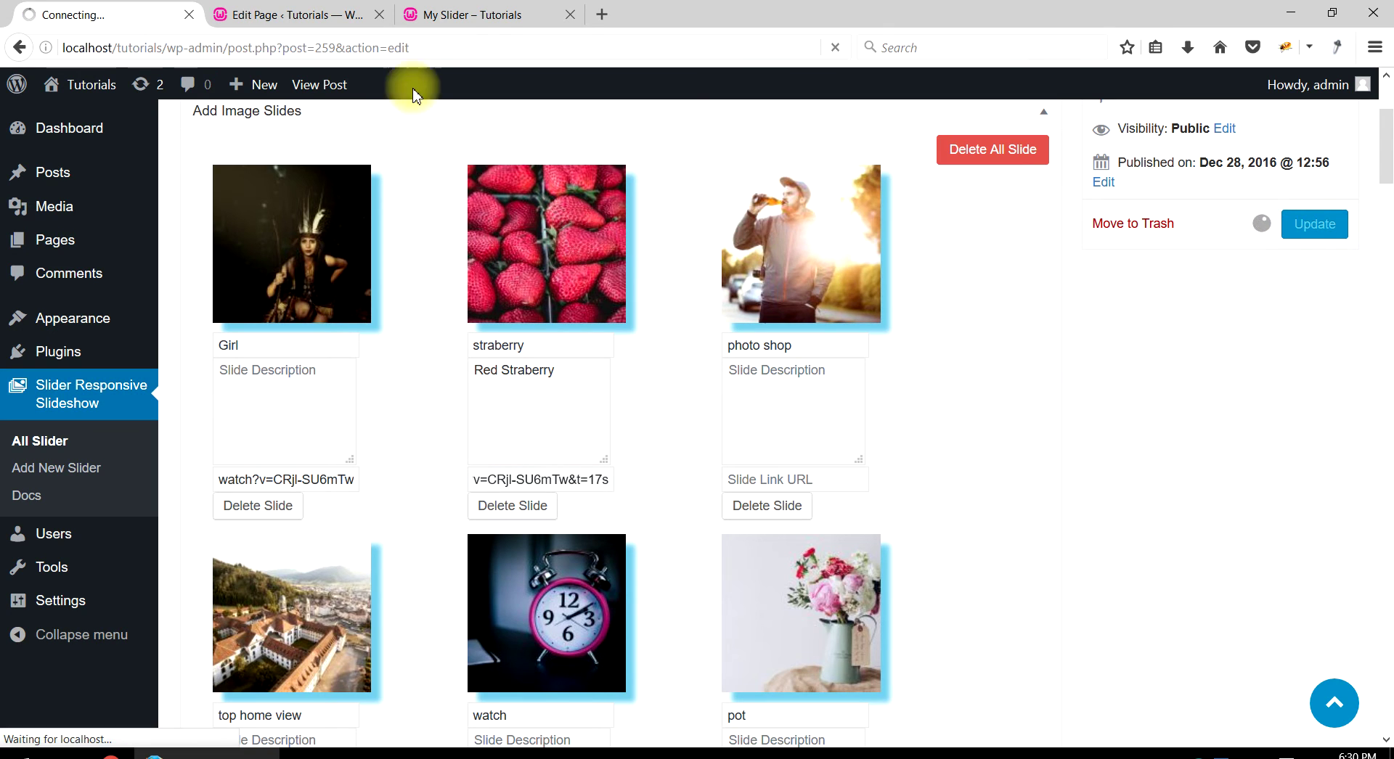
# Reload the My Slider preview, test the Girl slide's Visit link, and close the page it opens.
pyautogui.click(450, 14)
pyautogui.click(833, 48)
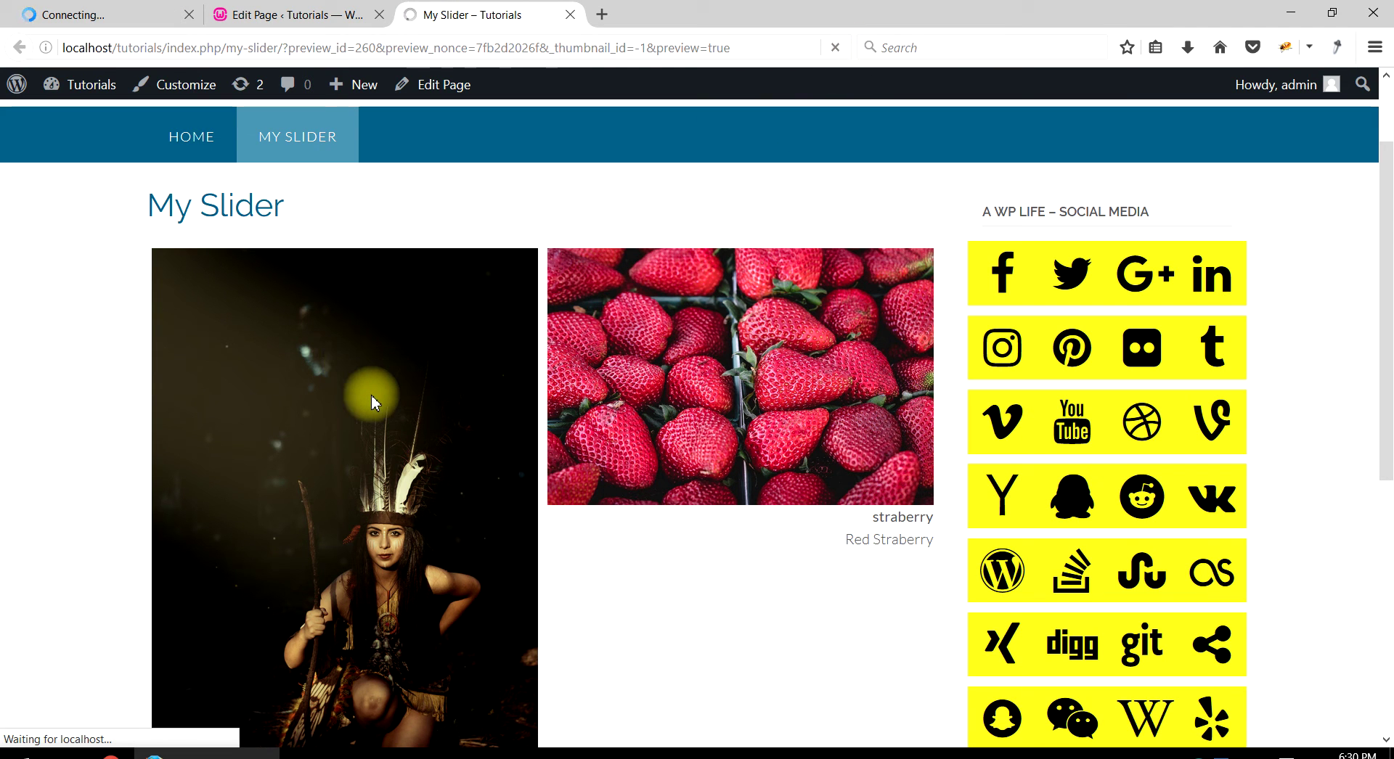
pyautogui.scroll(-2, 398, 385)
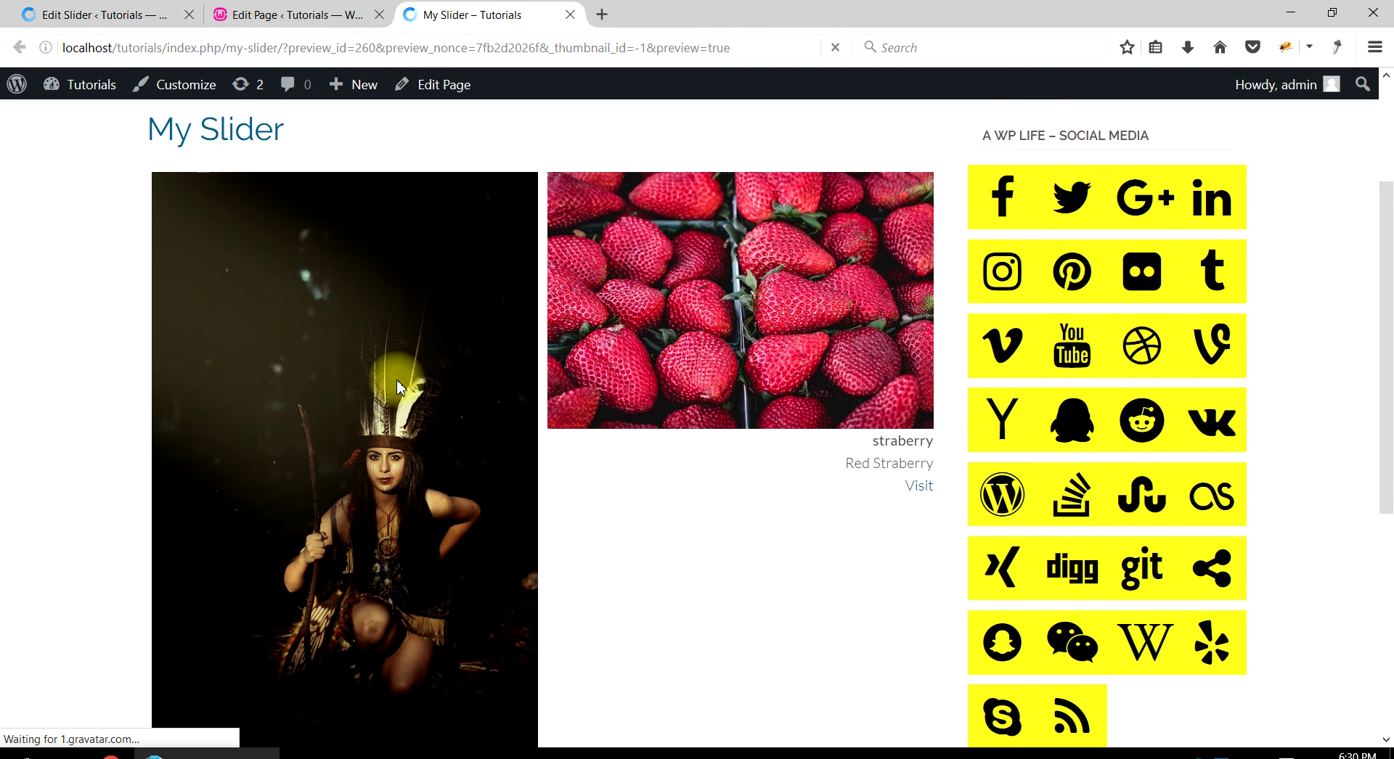
pyautogui.scroll(-2, 380, 401)
pyautogui.scroll(-1, 379, 400)
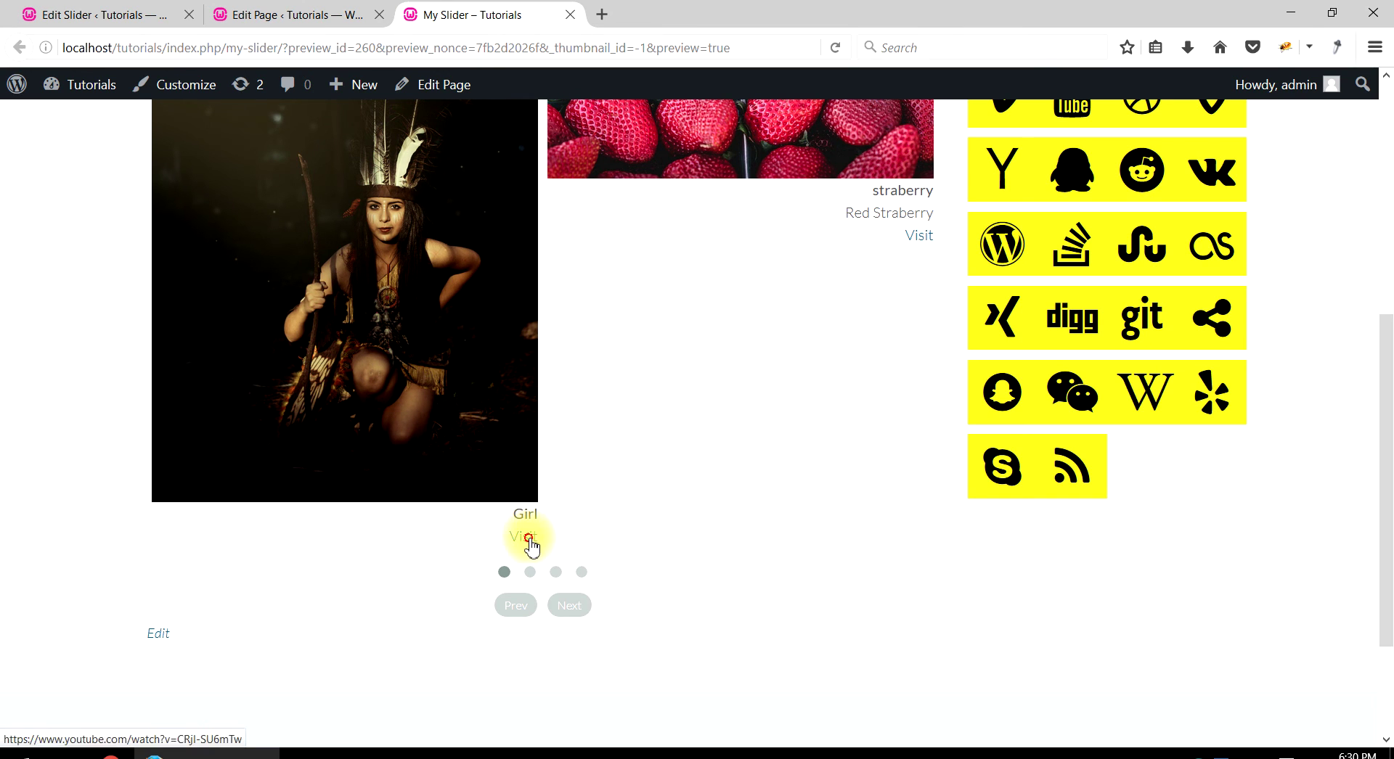
pyautogui.click(529, 541)
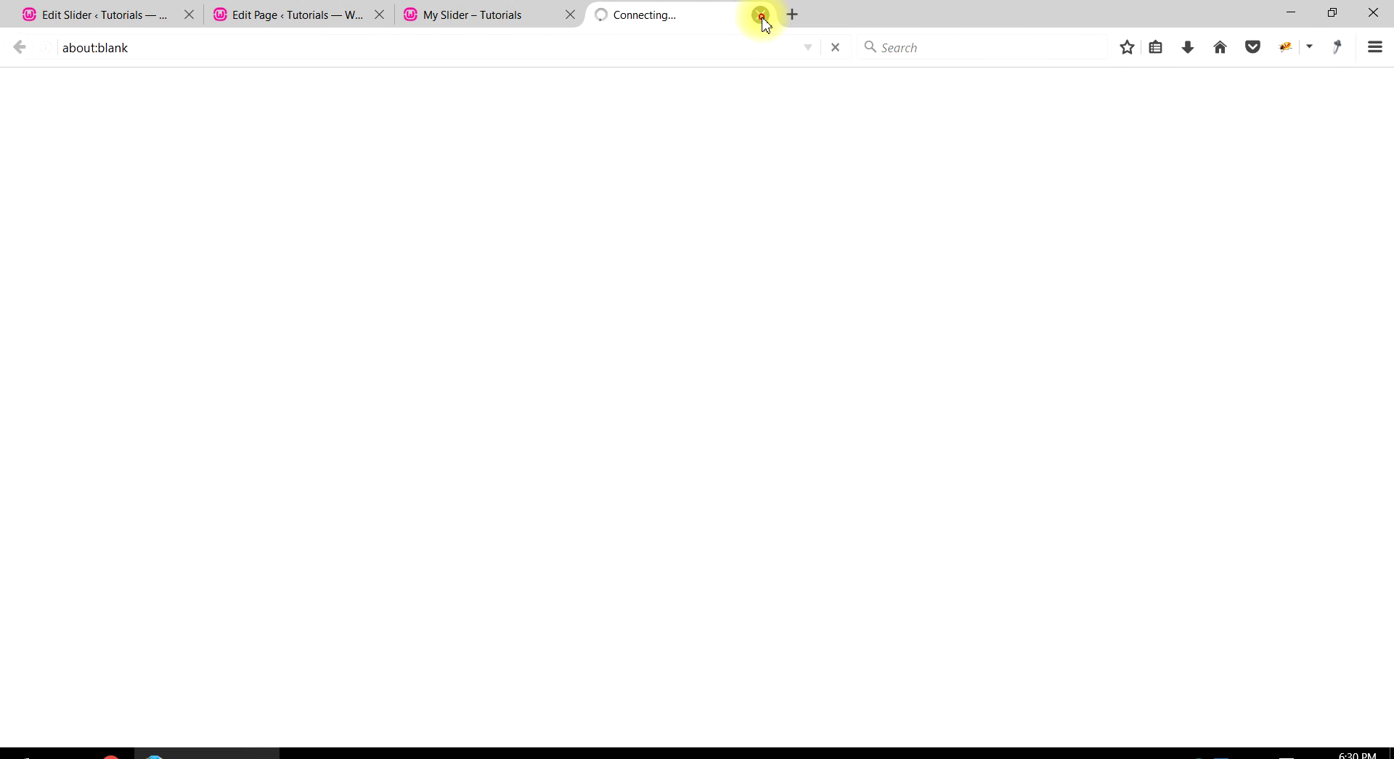
pyautogui.click(761, 16)
pyautogui.scroll(1, 482, 373)
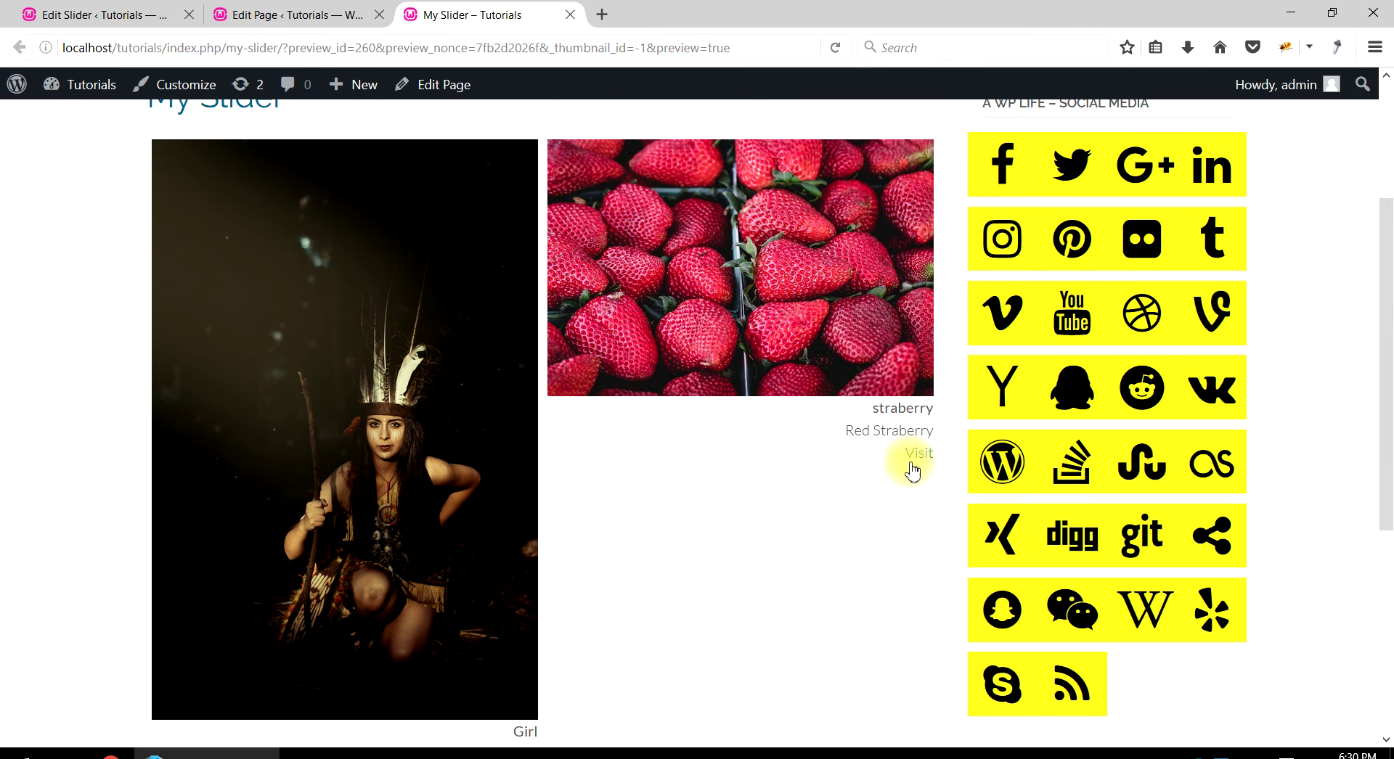
# Return to the Edit Slider page, change the Custom Slide Link Text to "Link", and update the slider.
pyautogui.click(174, 16)
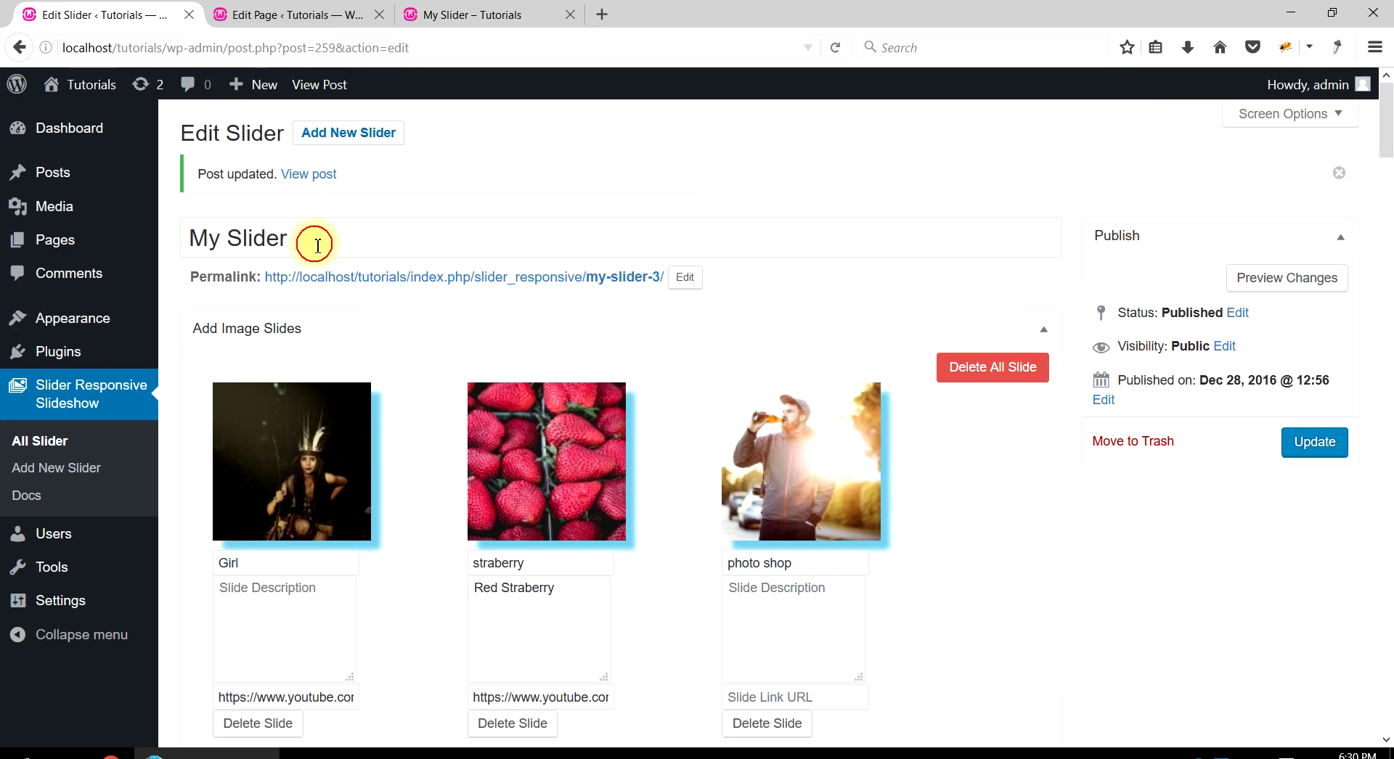
pyautogui.scroll(-10, 348, 336)
pyautogui.scroll(-15, 388, 339)
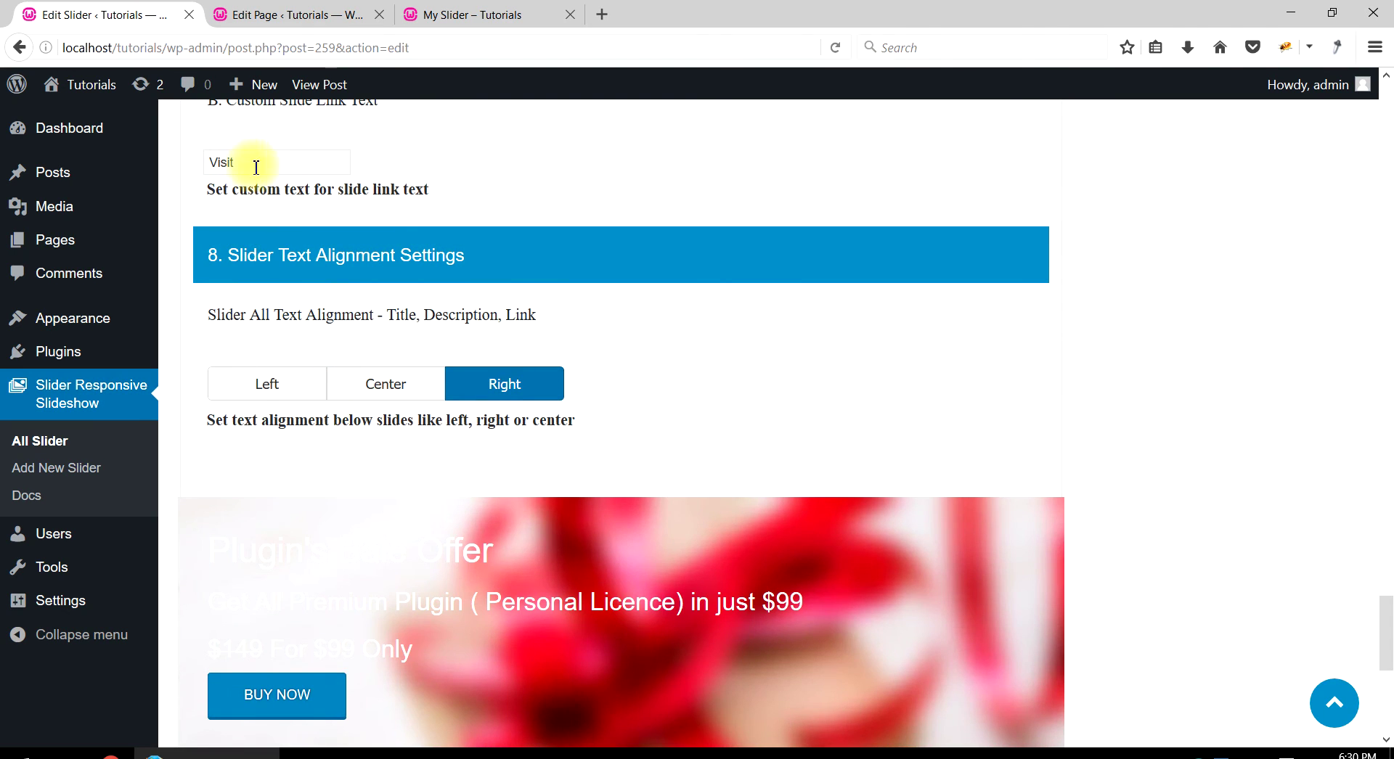
pyautogui.scroll(4, 265, 455)
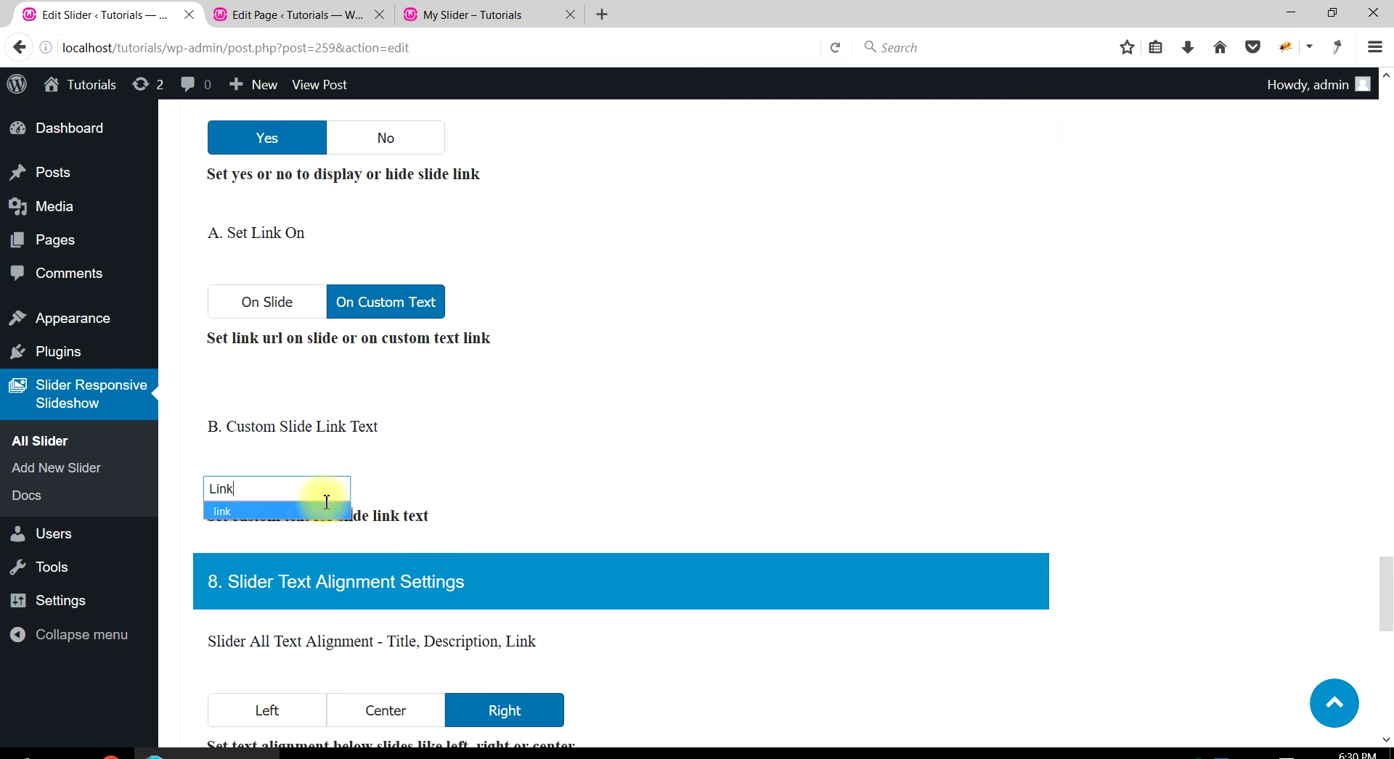
pyautogui.click(1334, 702)
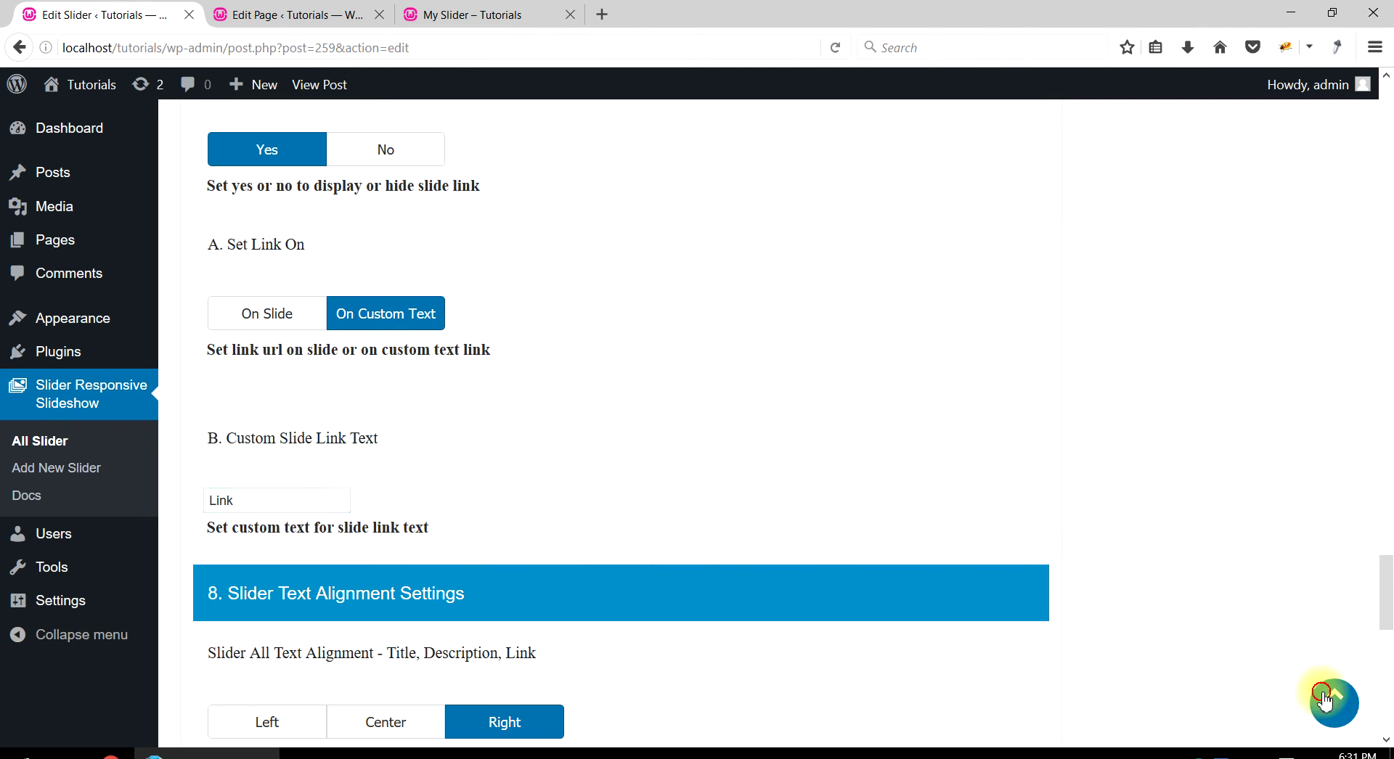
pyautogui.click(1314, 443)
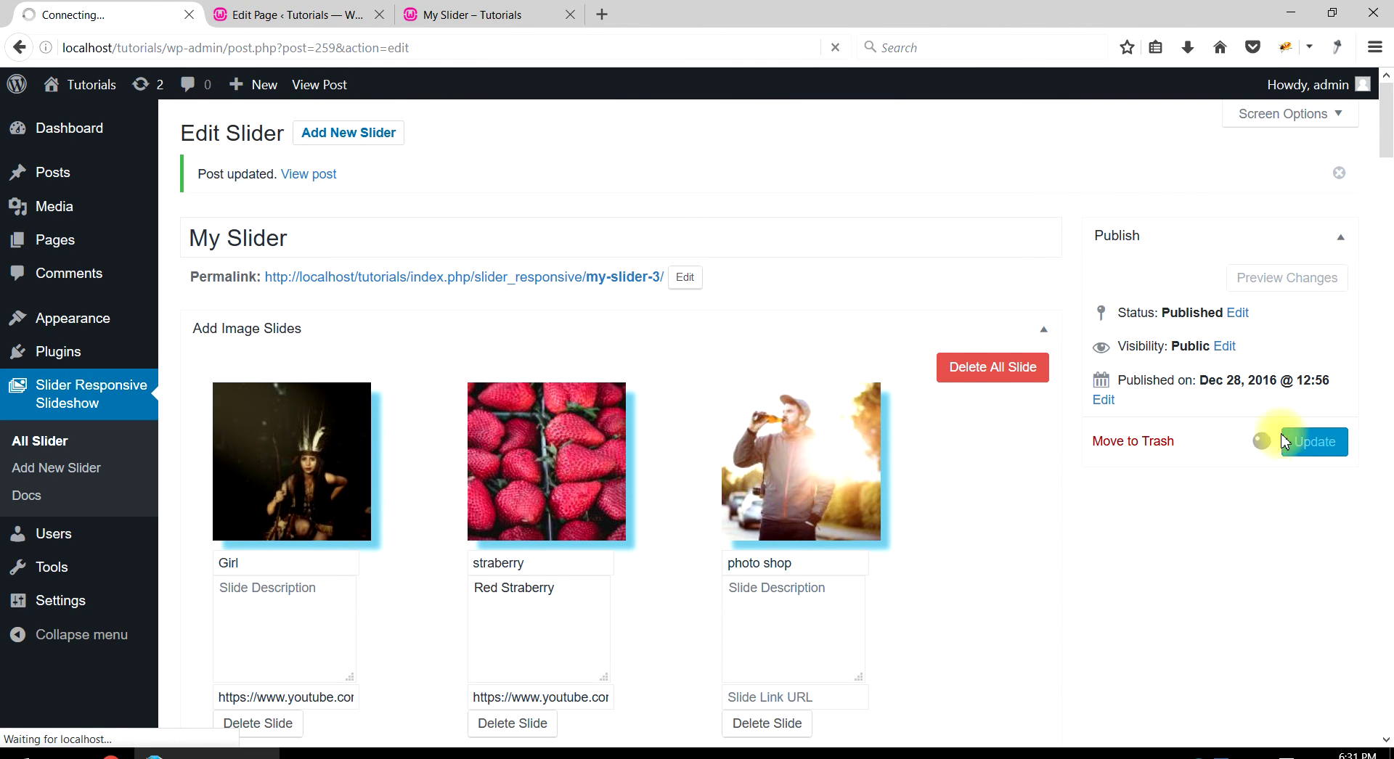
# Reload the My Slider preview, check the slide link text and navigation, and go back to the Edit Slider page.
pyautogui.click(559, 21)
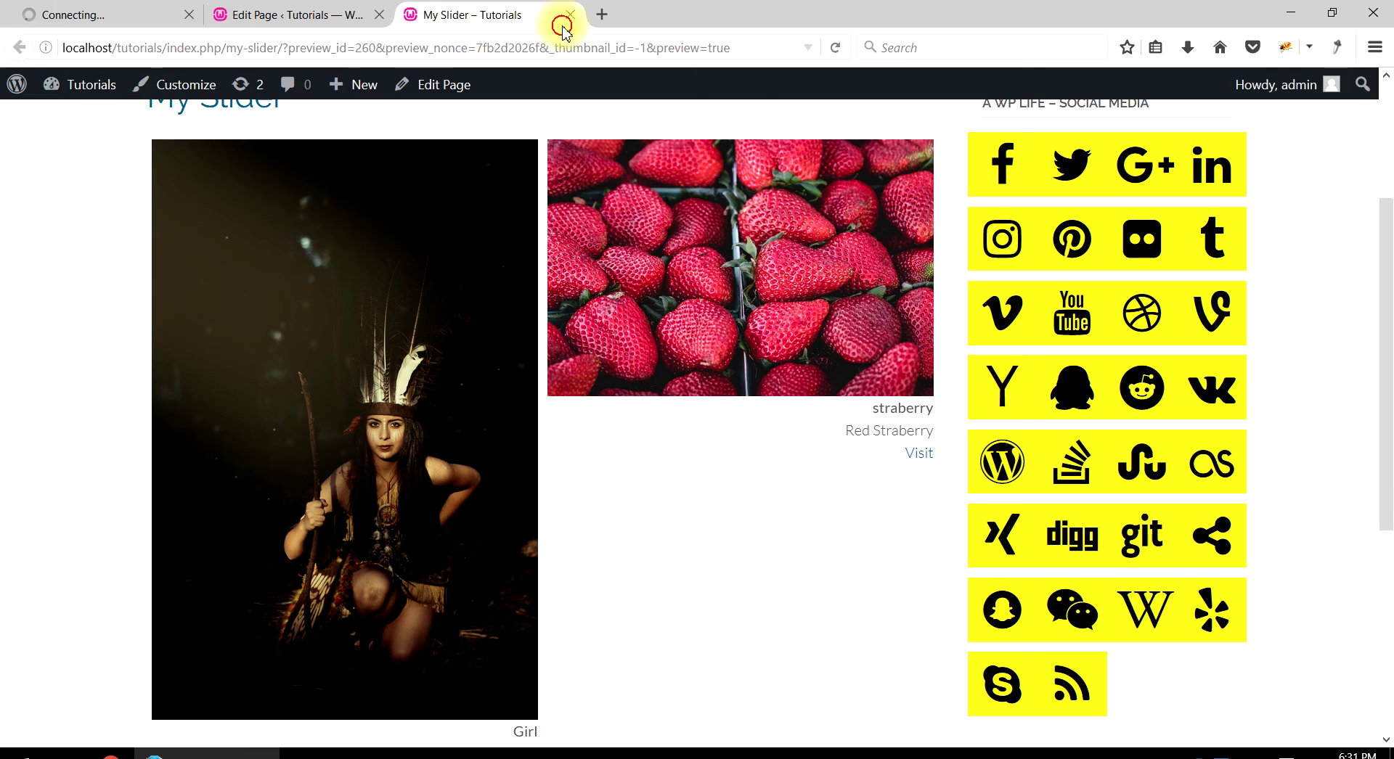
pyautogui.click(835, 47)
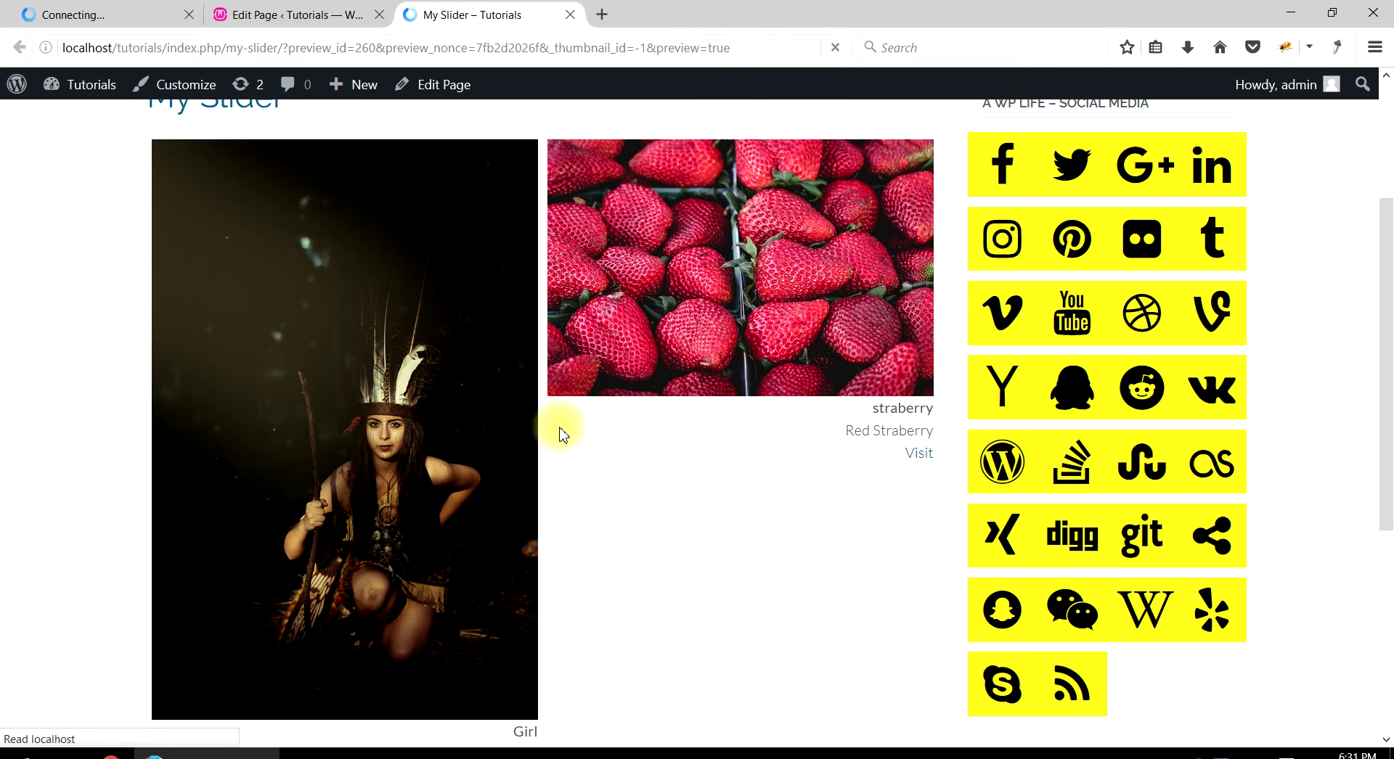
pyautogui.scroll(-5, 559, 435)
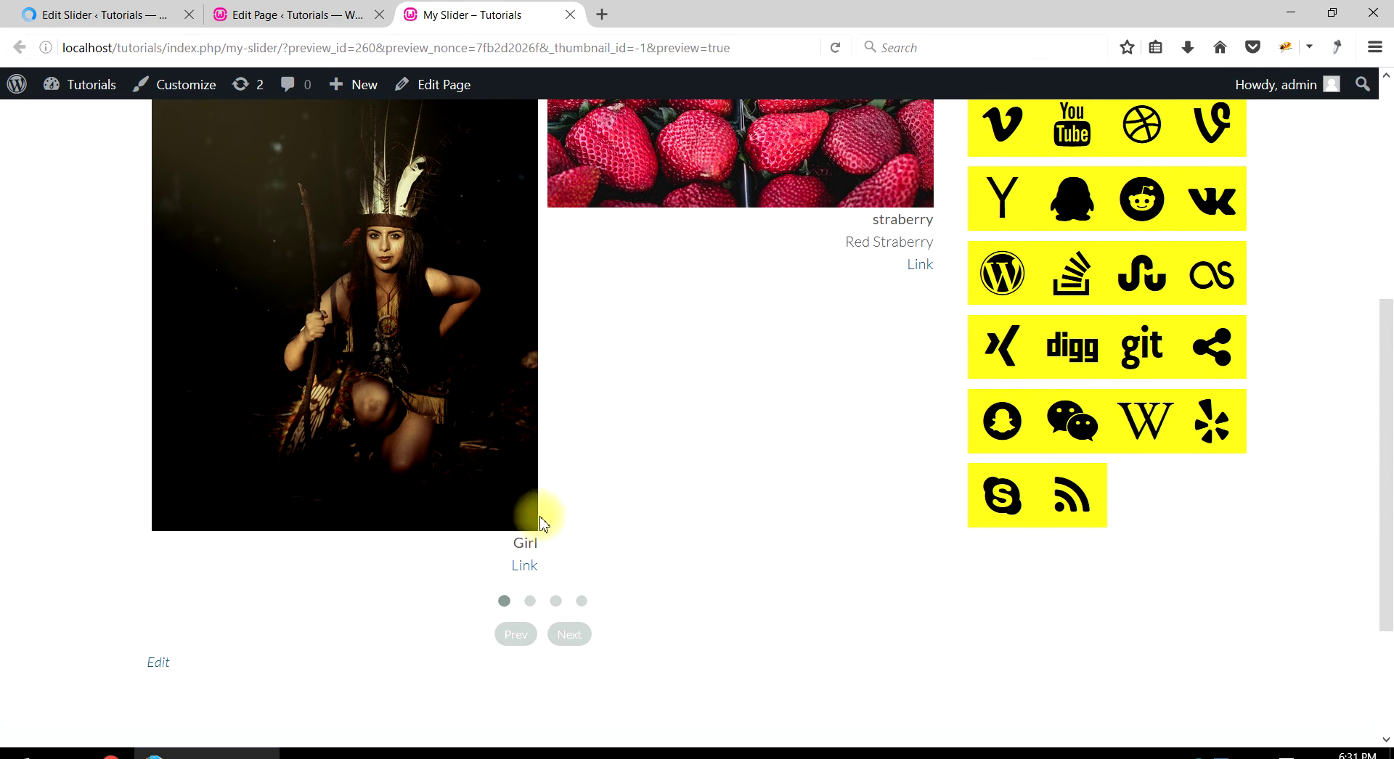
pyautogui.click(571, 607)
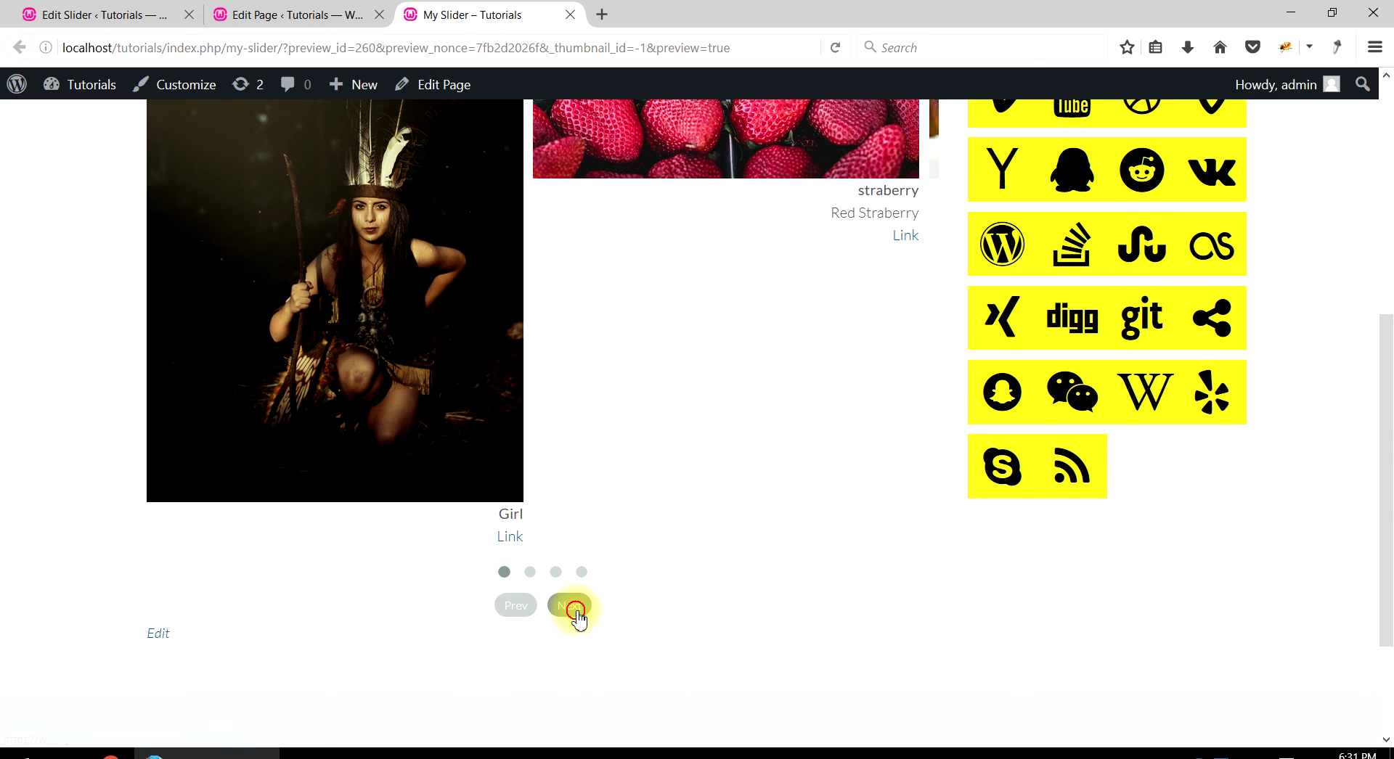
pyautogui.click(504, 573)
pyautogui.click(123, 15)
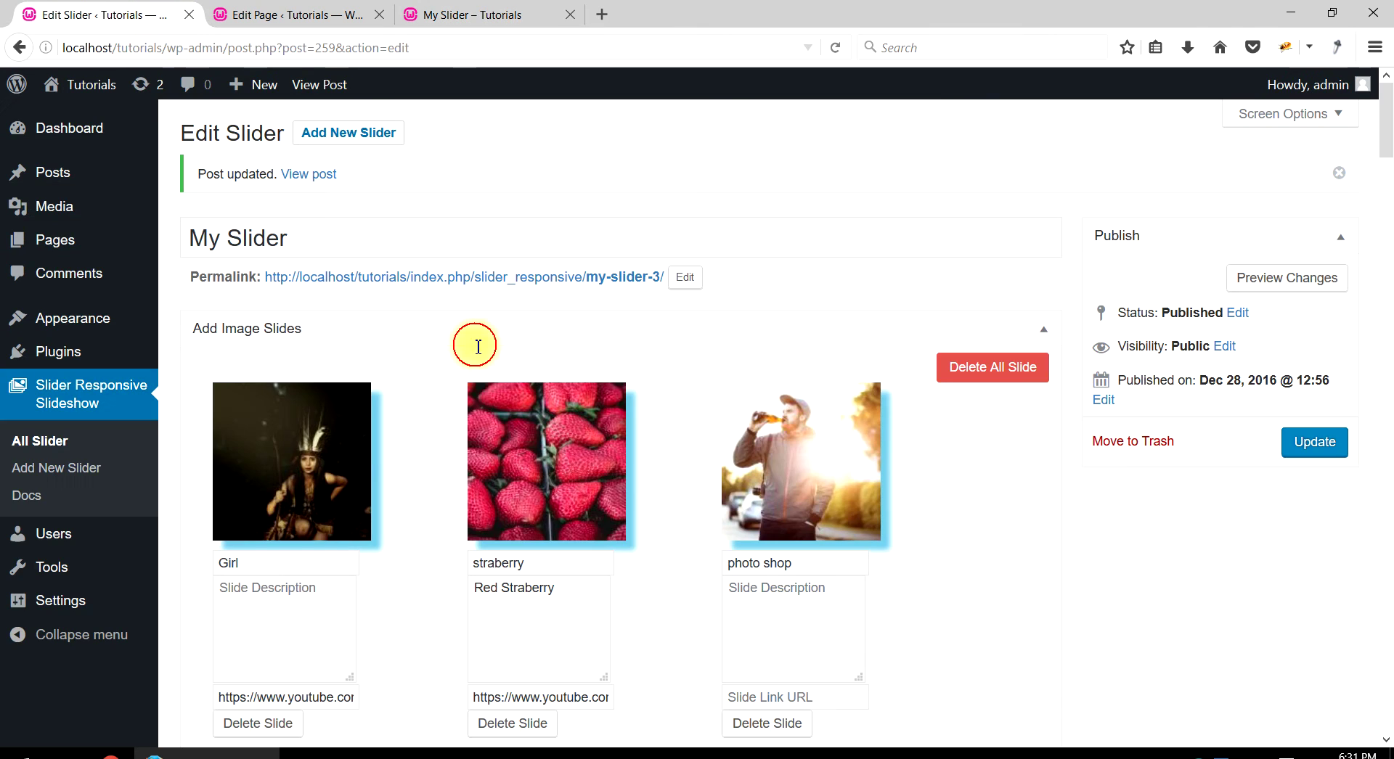
# Set My Slider to display 6 slides at a slide speed of 800 milliseconds, and enable Auto Height.
pyautogui.scroll(-20, 422, 423)
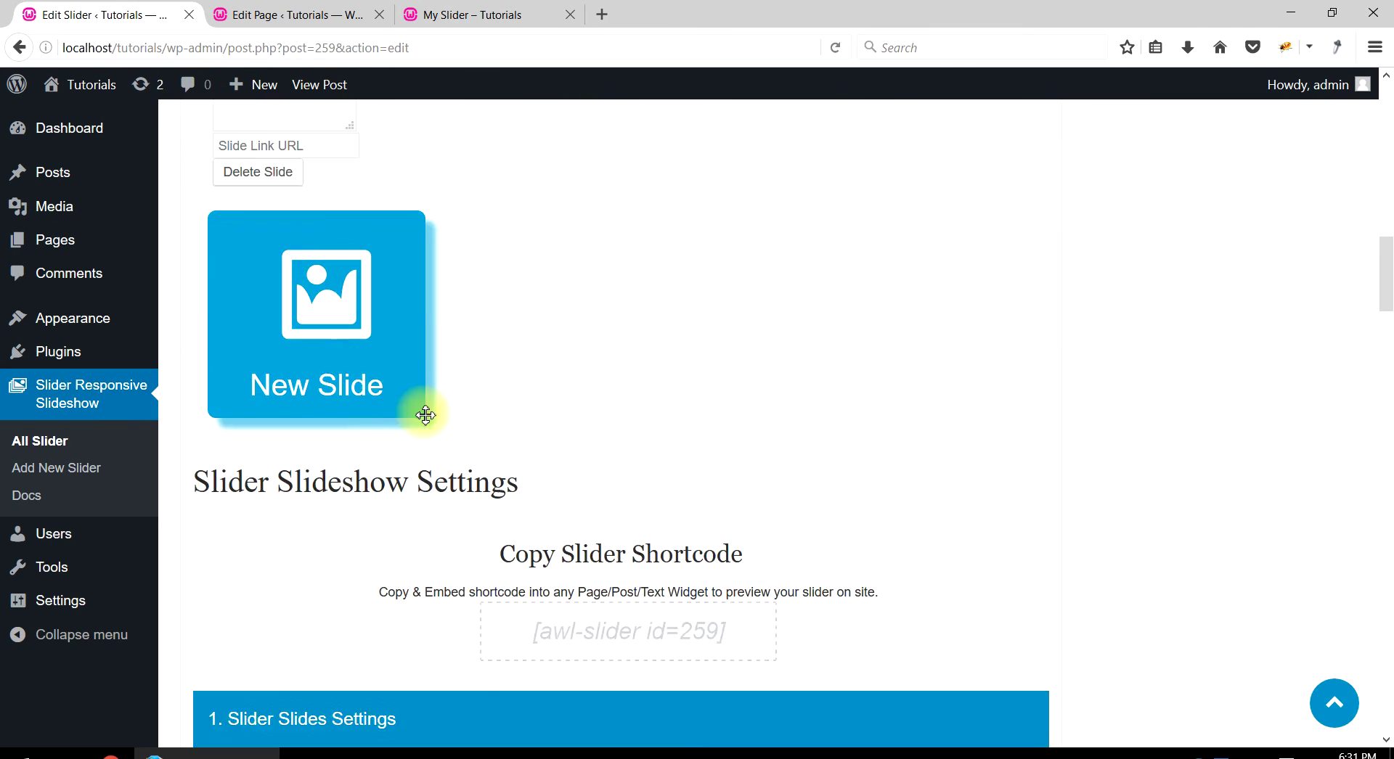
pyautogui.scroll(-3, 427, 421)
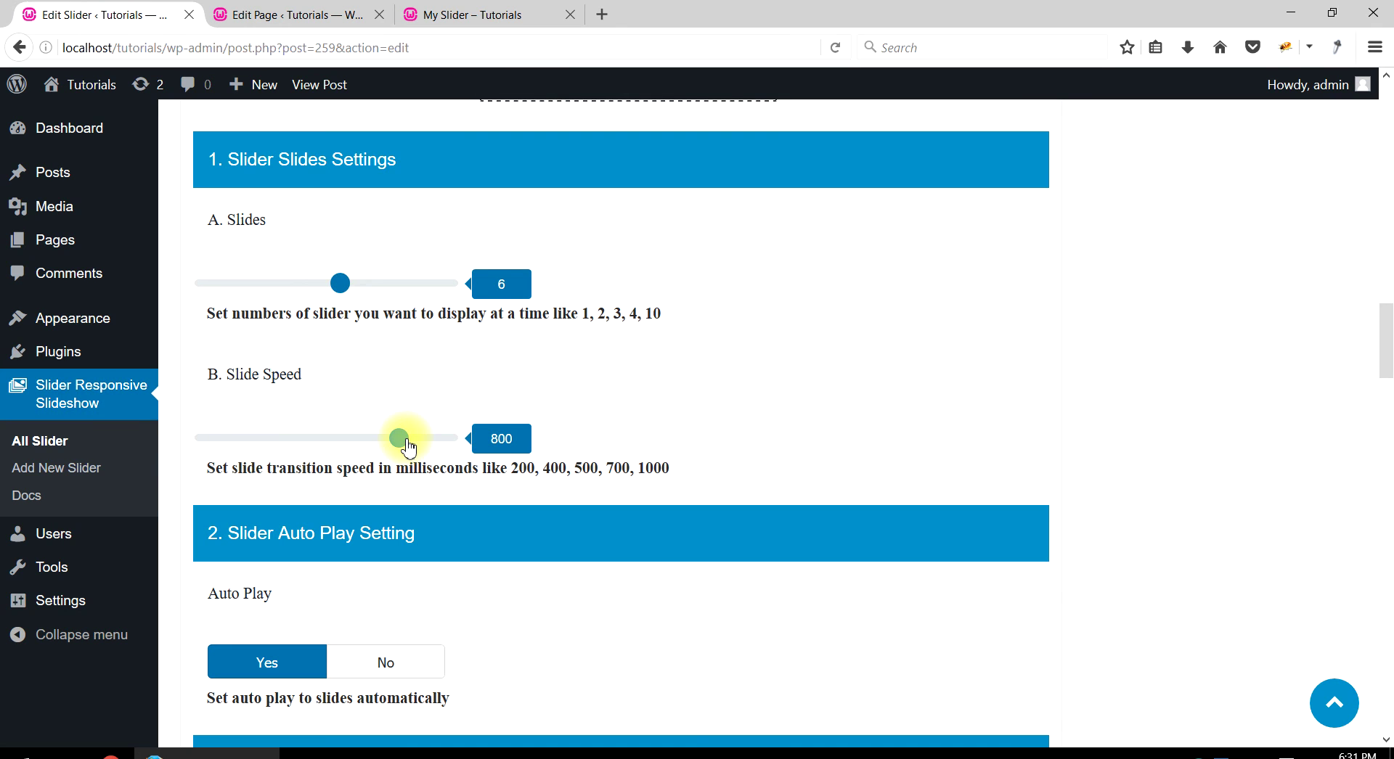
pyautogui.scroll(-10, 430, 472)
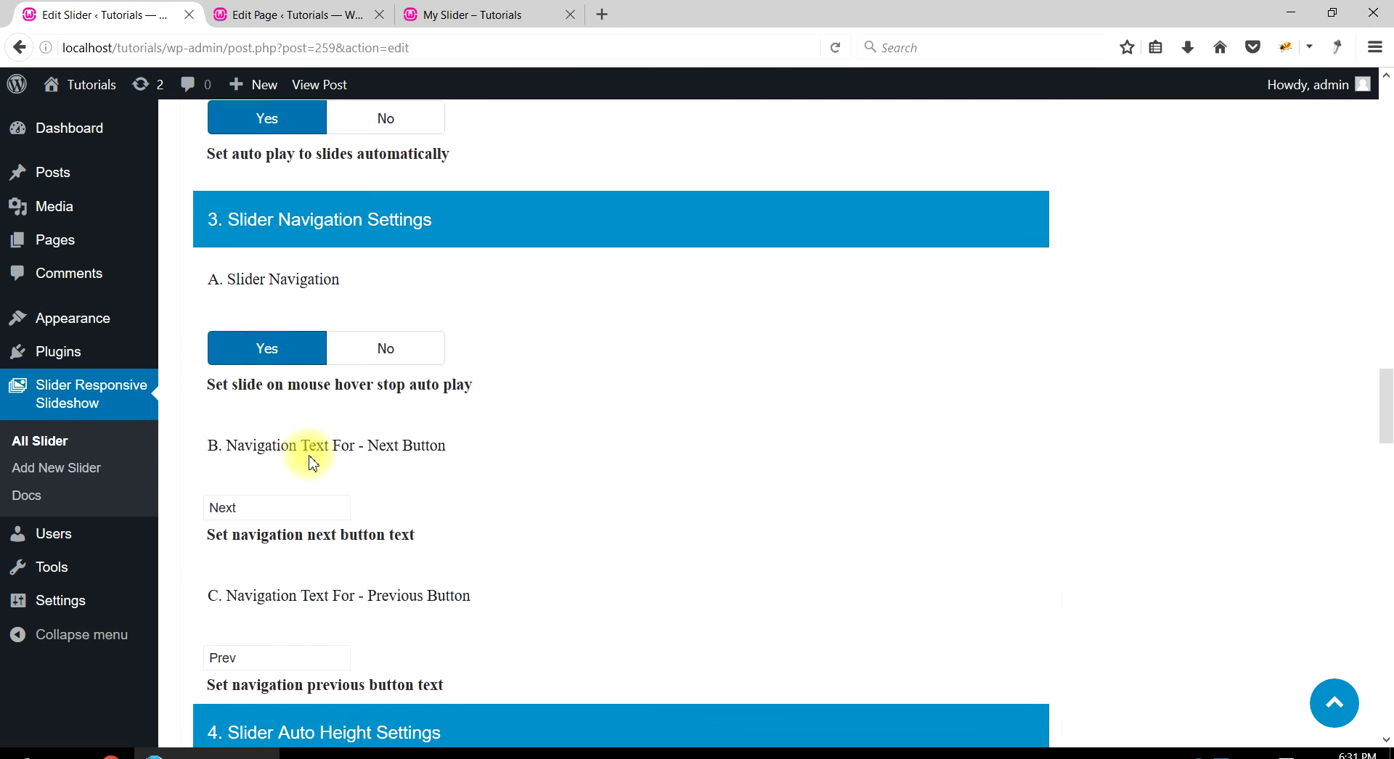
pyautogui.scroll(-3, 273, 450)
pyautogui.click(274, 425)
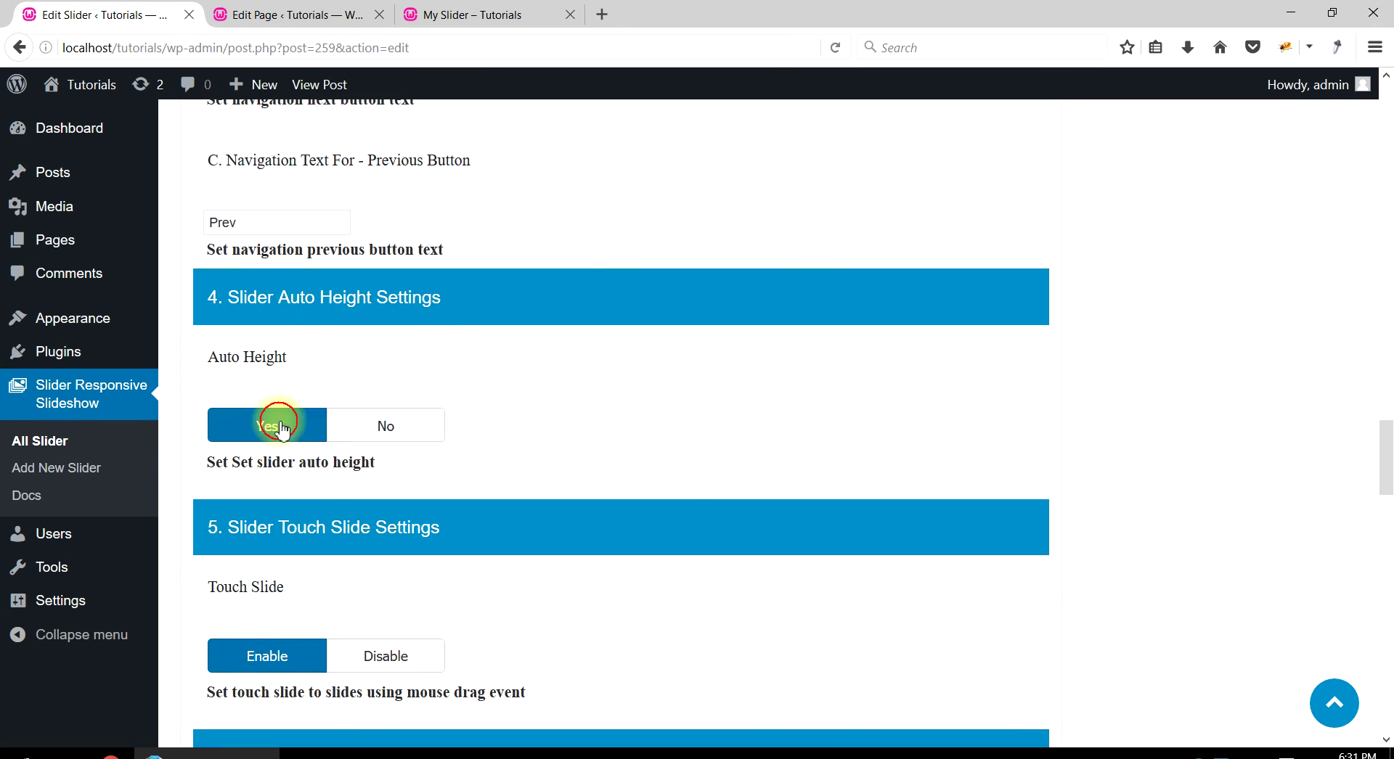
# Put the slide link on the slide itself, align all slider text to the left, and update the slider.
pyautogui.scroll(-4, 319, 442)
pyautogui.scroll(-3, 336, 460)
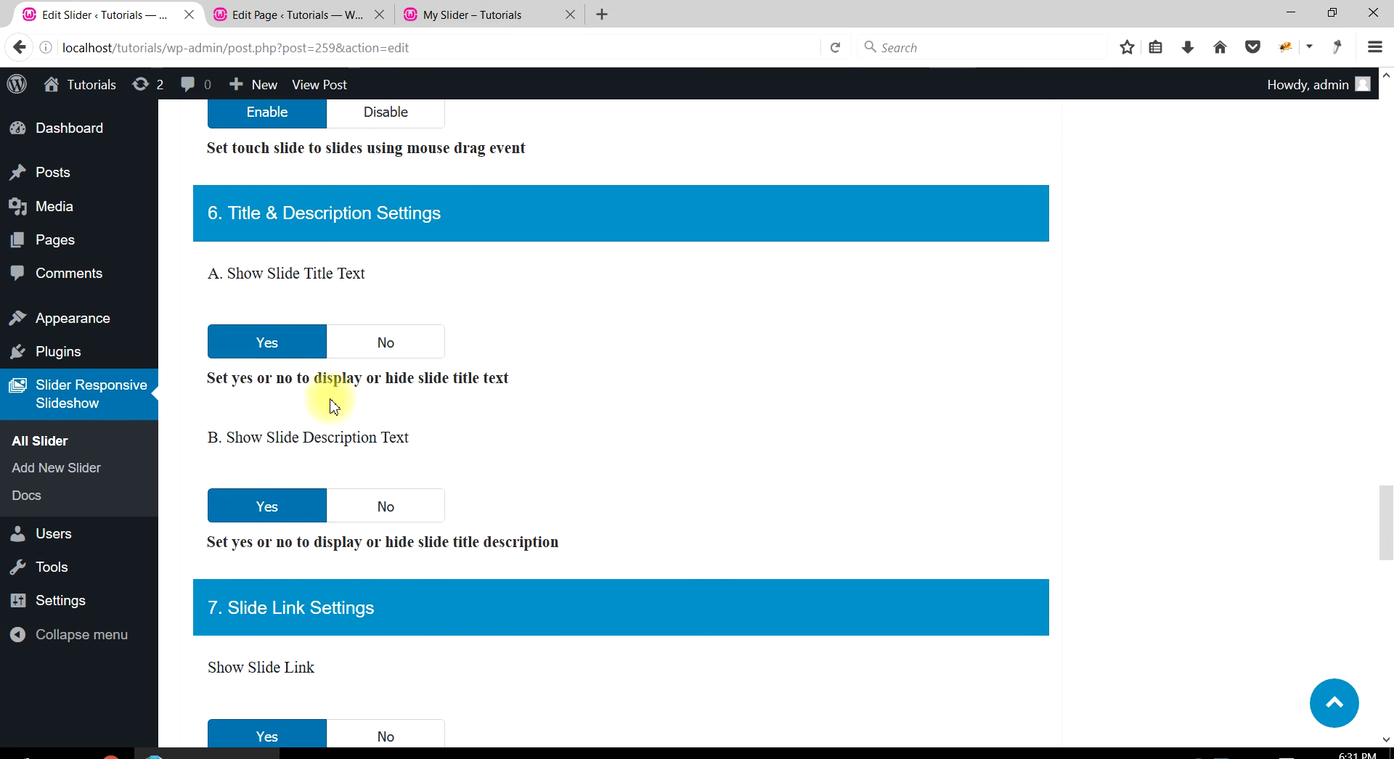
pyautogui.scroll(-5, 367, 424)
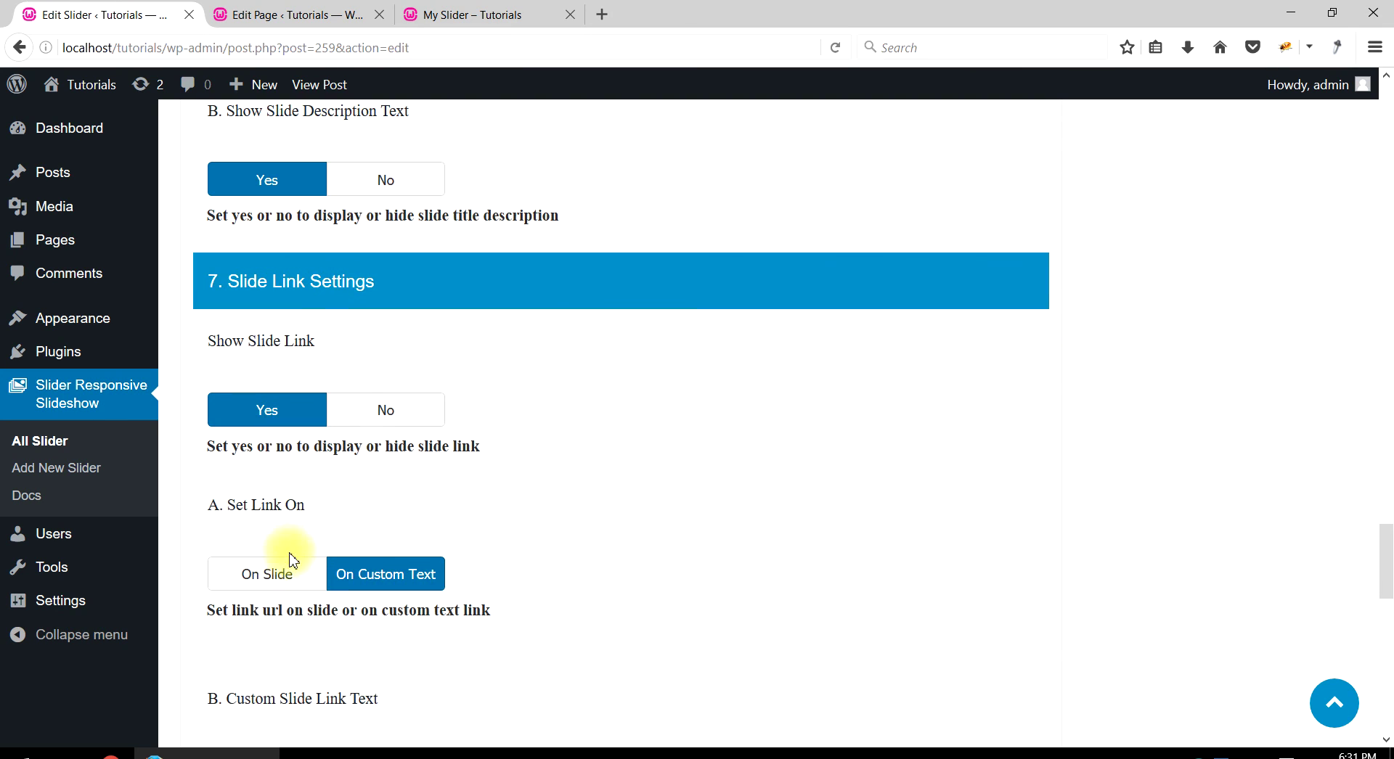
pyautogui.click(293, 560)
pyautogui.scroll(-5, 321, 533)
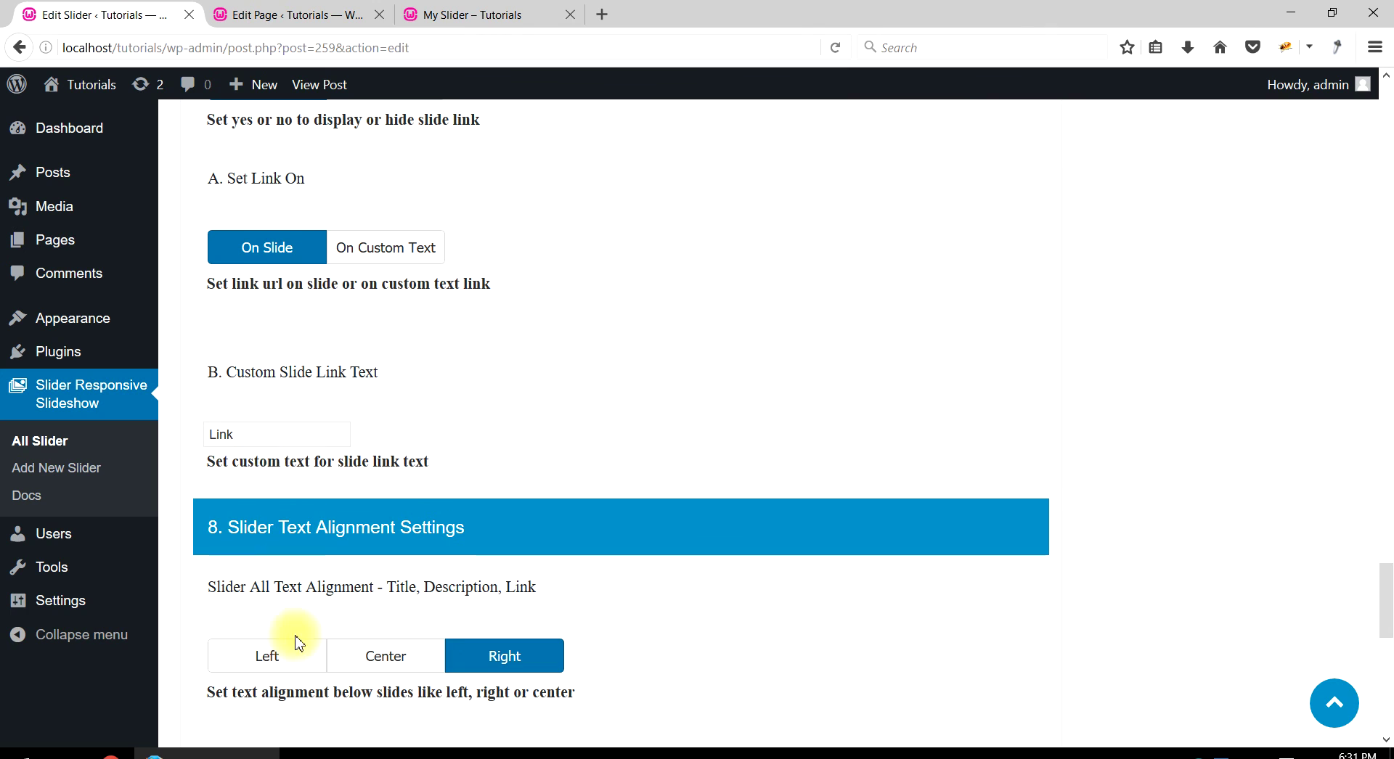
pyautogui.click(284, 657)
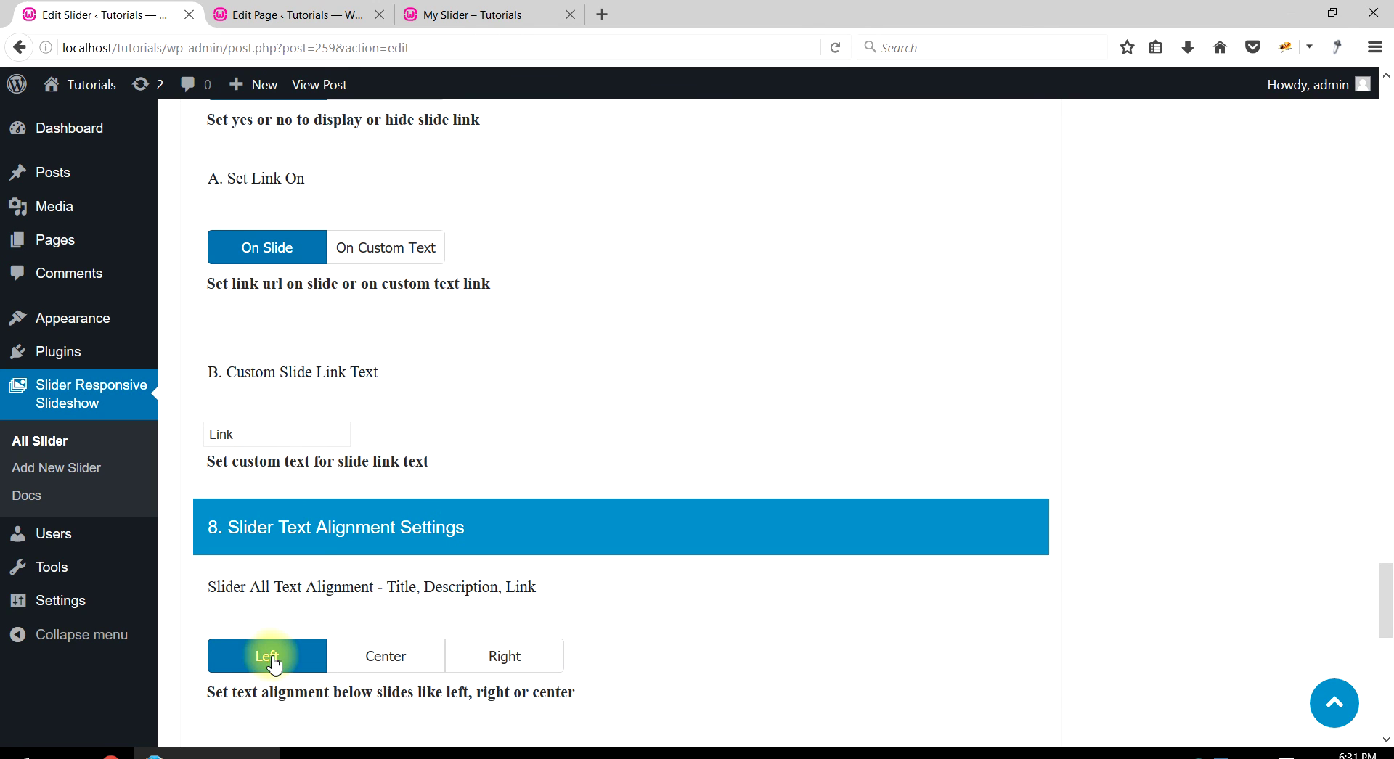
pyautogui.click(1341, 696)
pyautogui.click(1301, 441)
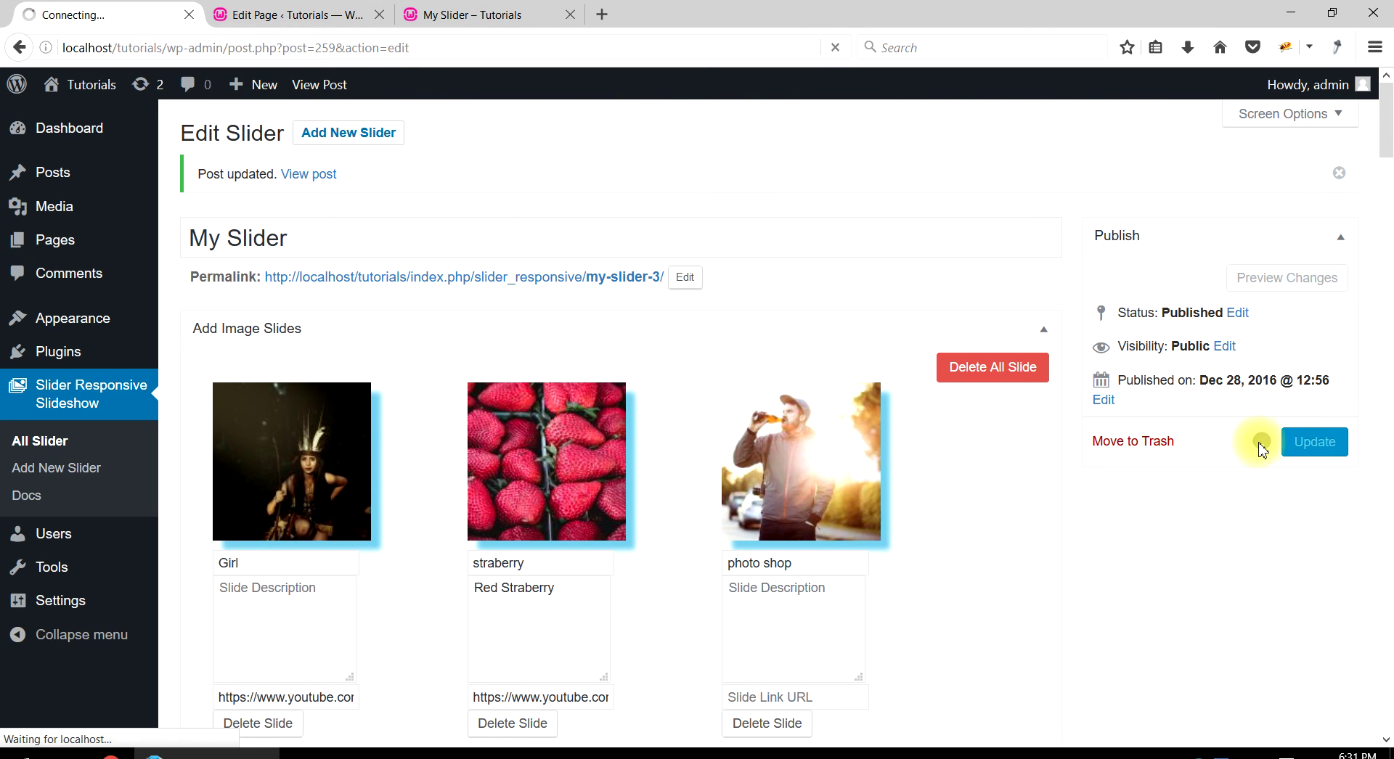
# Reload the My Slider preview and check the new slide layout, left-aligned text and navigation.
pyautogui.click(507, 16)
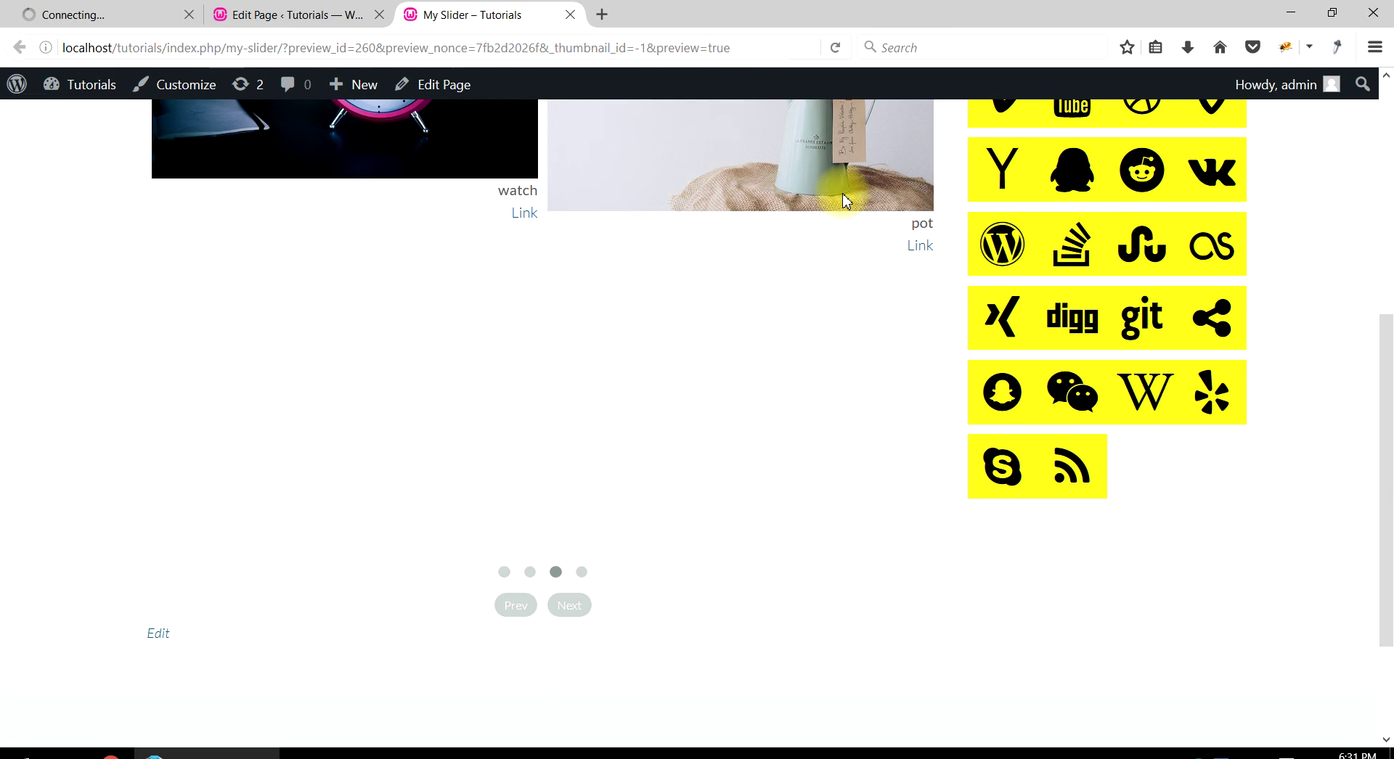
pyautogui.scroll(5, 838, 210)
pyautogui.click(835, 47)
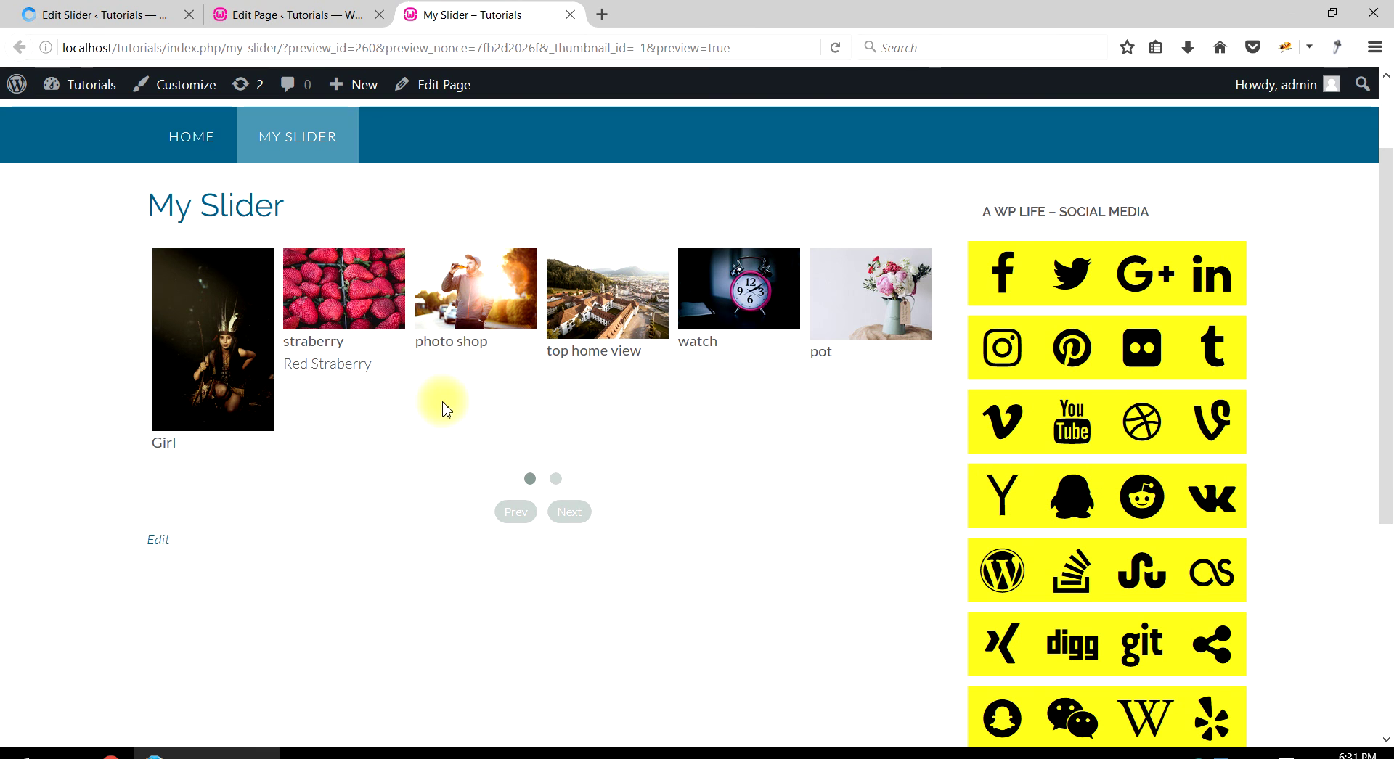
pyautogui.click(570, 513)
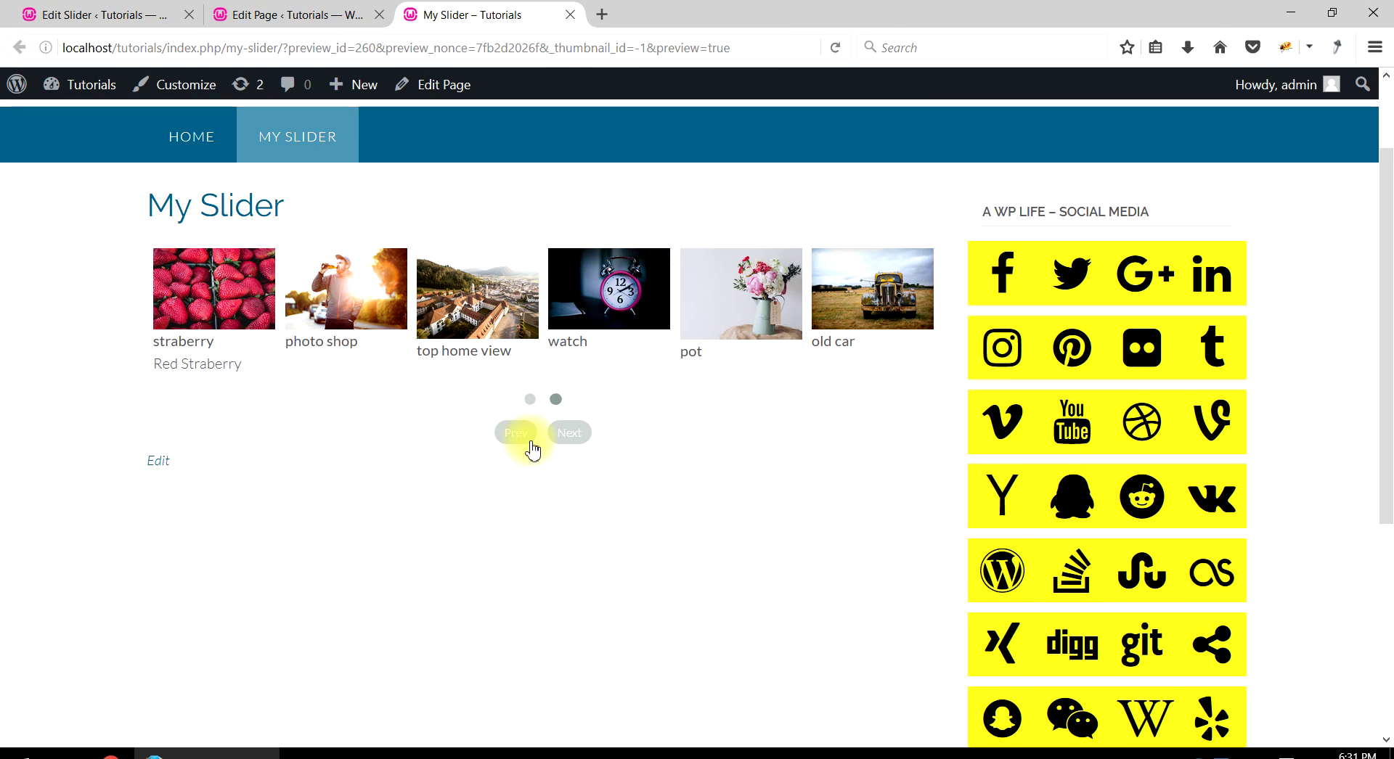
pyautogui.click(573, 513)
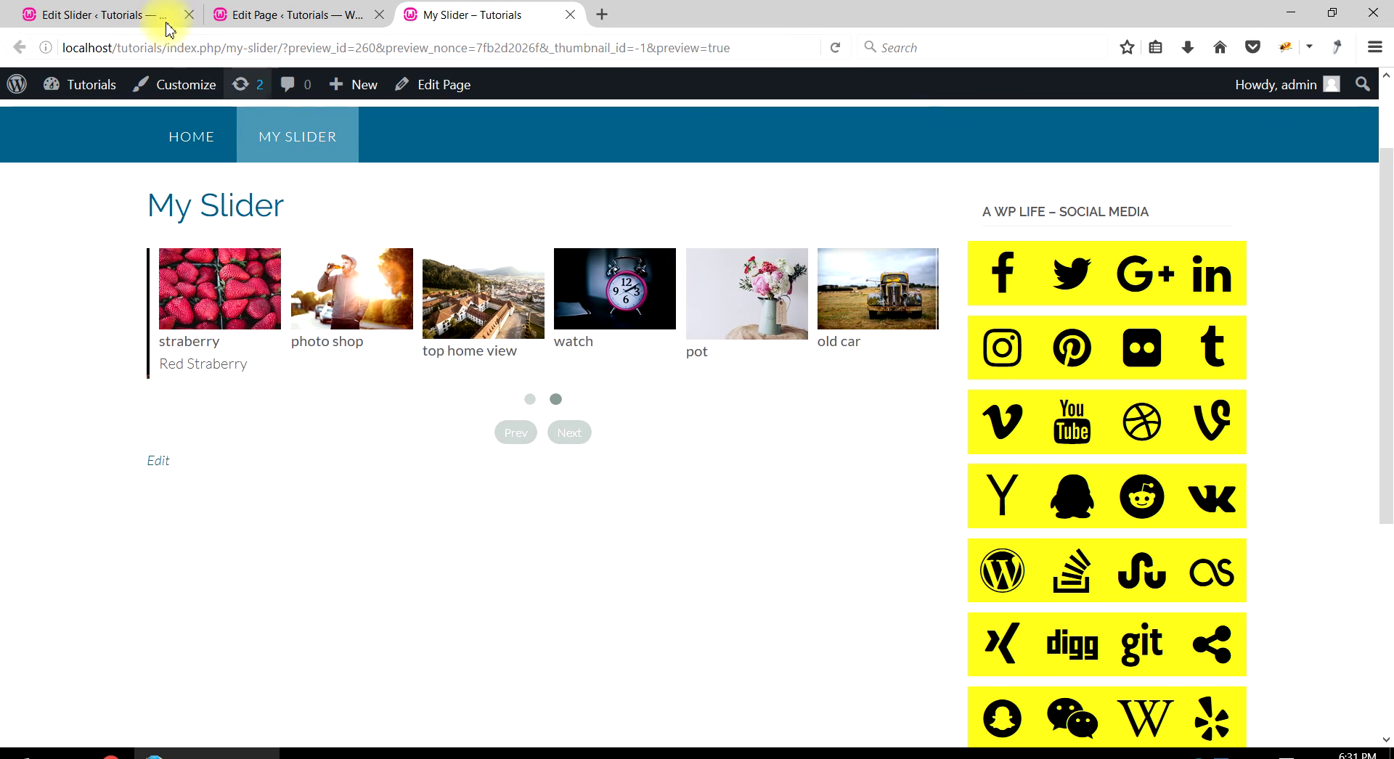
# Return to the Edit Slider page and open the media library for adding new slides.
pyautogui.click(164, 20)
pyautogui.scroll(-4, 537, 457)
pyautogui.scroll(-15, 537, 457)
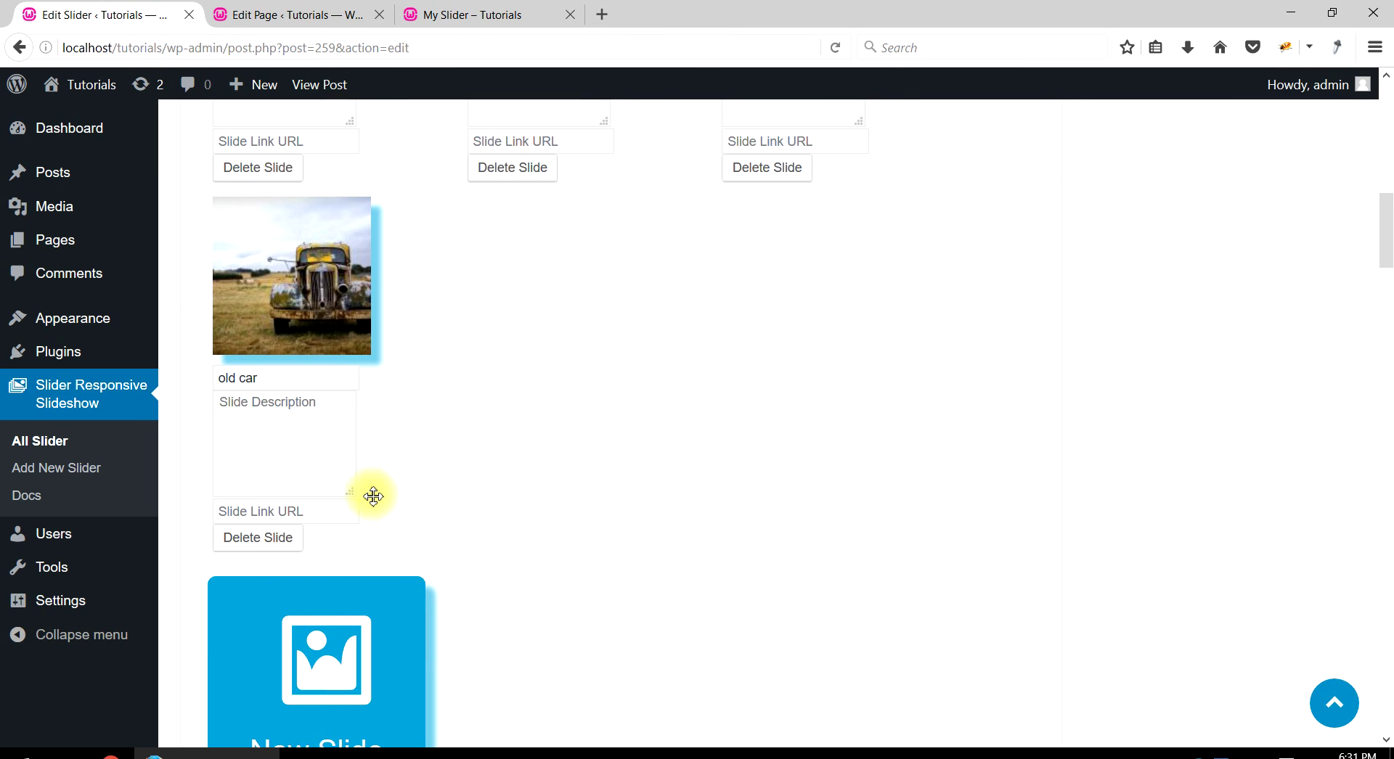
pyautogui.click(338, 354)
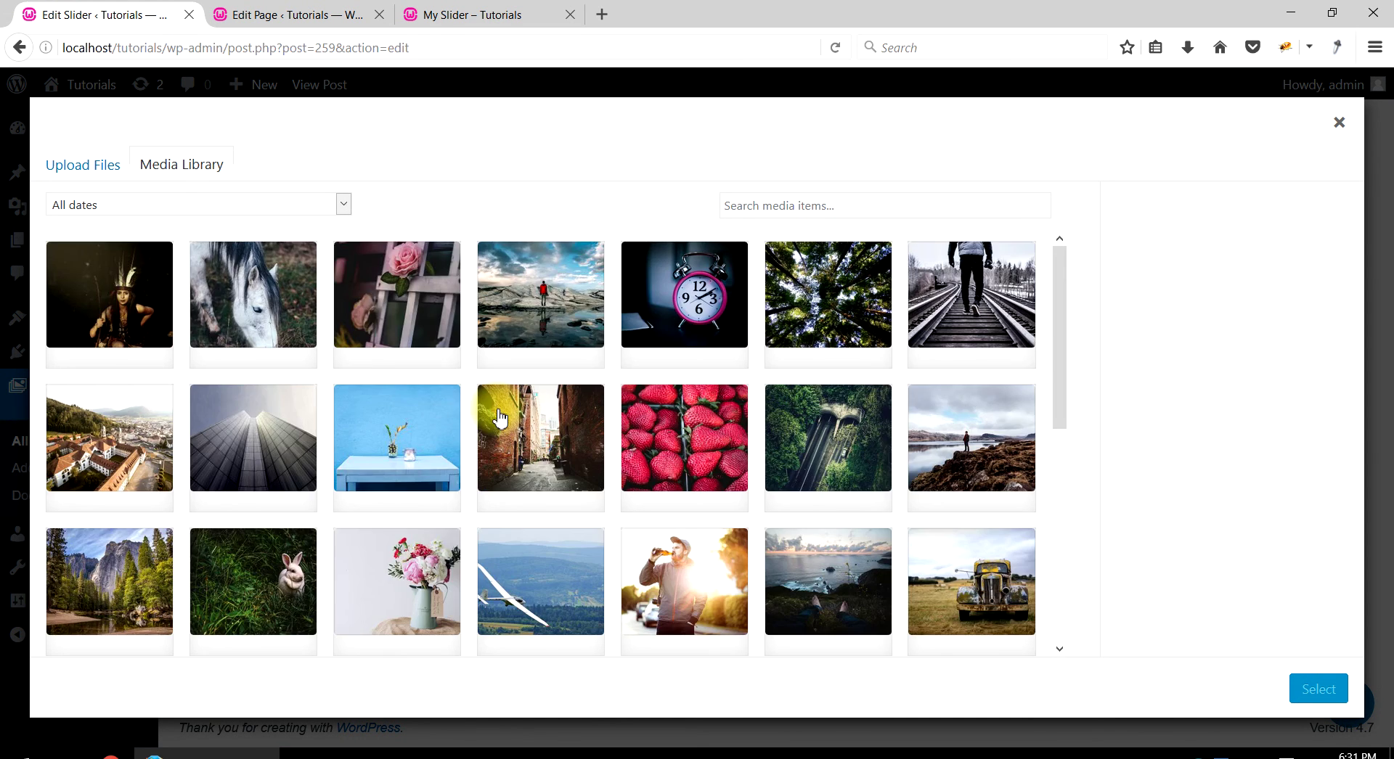
# Add the horse, food, flower, animation, car and rose images from the media library as new slides.
pyautogui.click(258, 325)
pyautogui.scroll(-5, 887, 501)
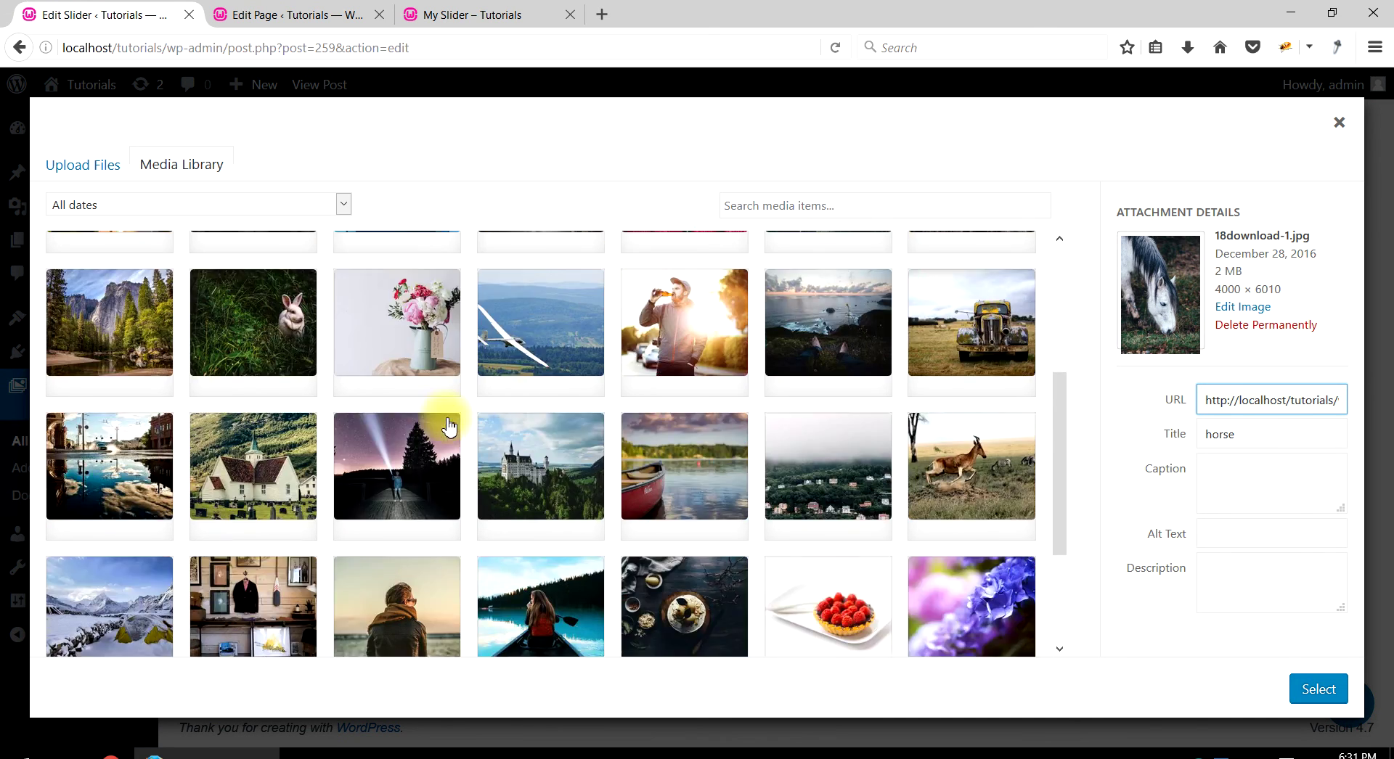
pyautogui.click(888, 501)
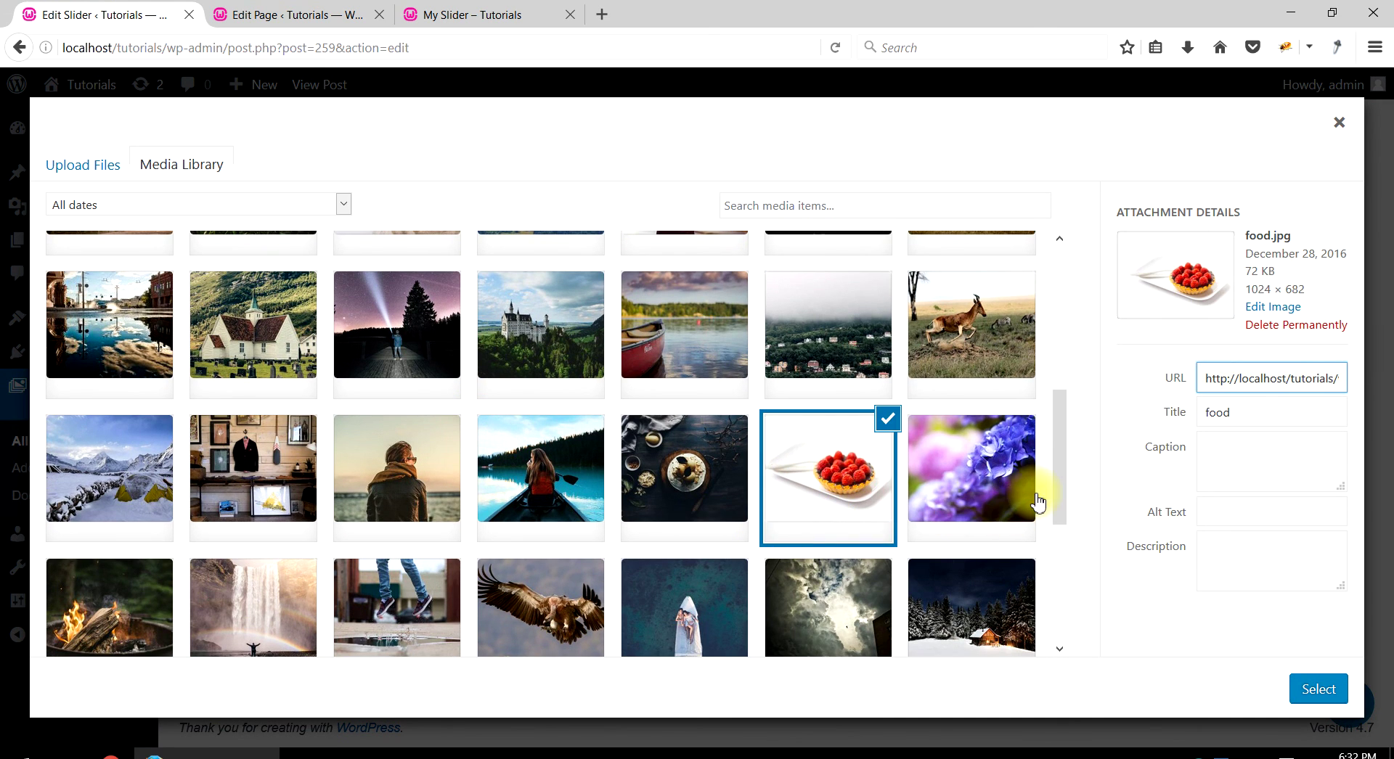
pyautogui.click(936, 492)
pyautogui.scroll(-4, 389, 491)
pyautogui.click(828, 568)
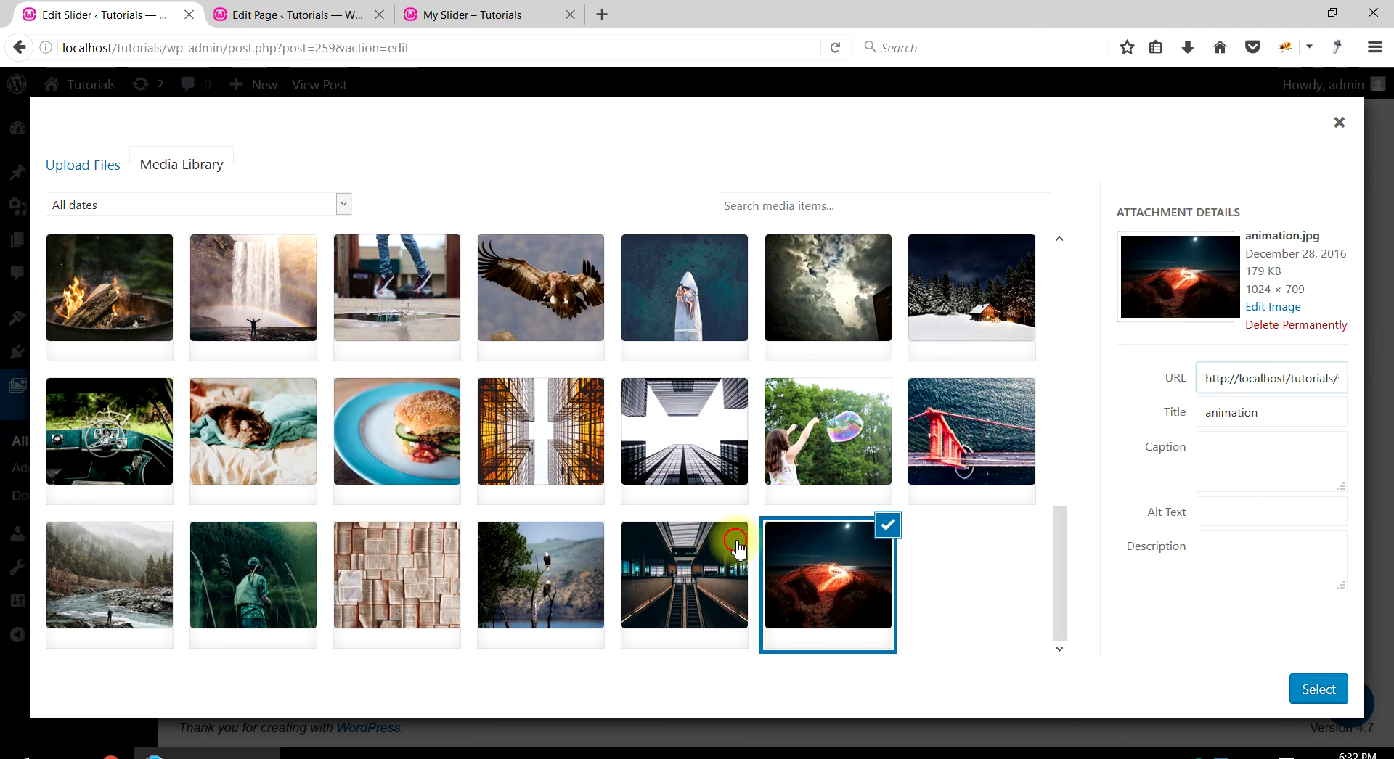
pyautogui.click(109, 431)
pyautogui.scroll(8, 377, 325)
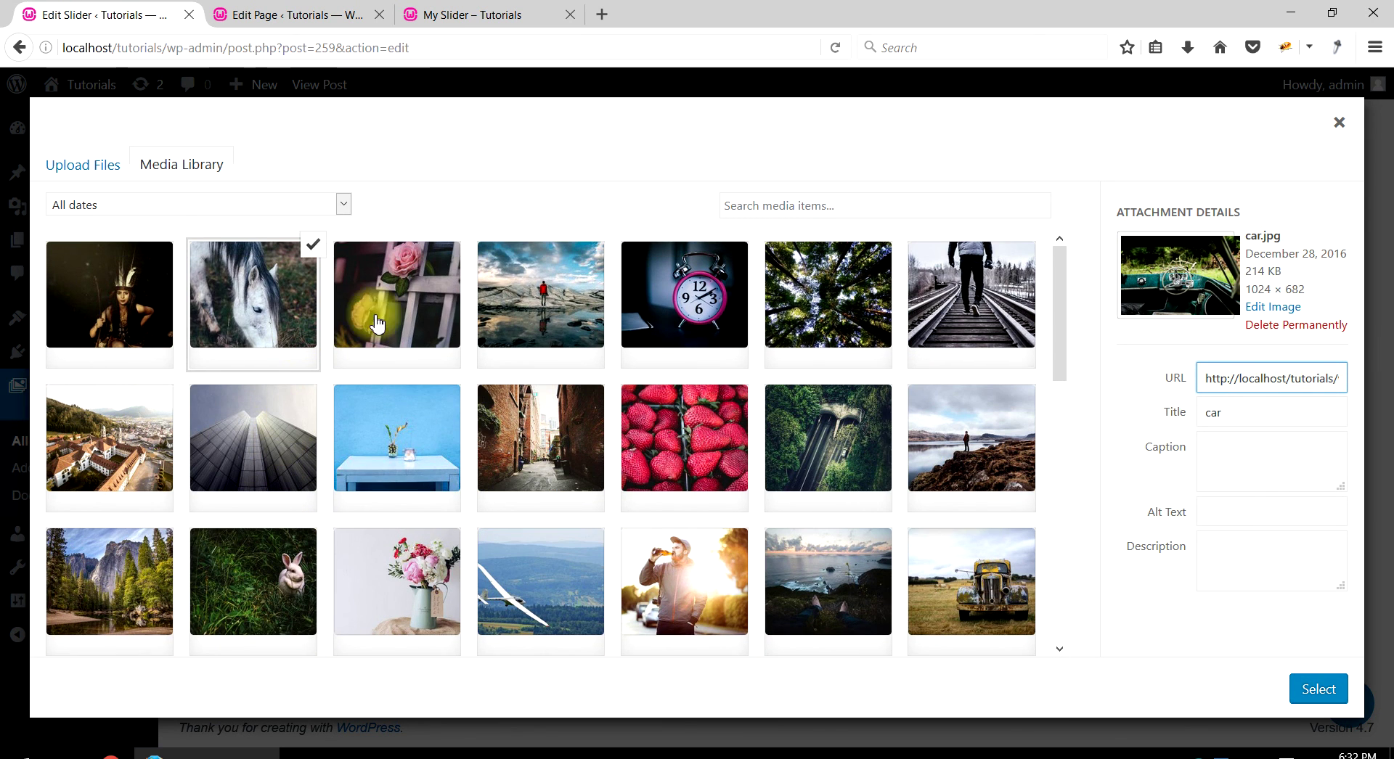
pyautogui.click(377, 324)
pyautogui.click(1319, 692)
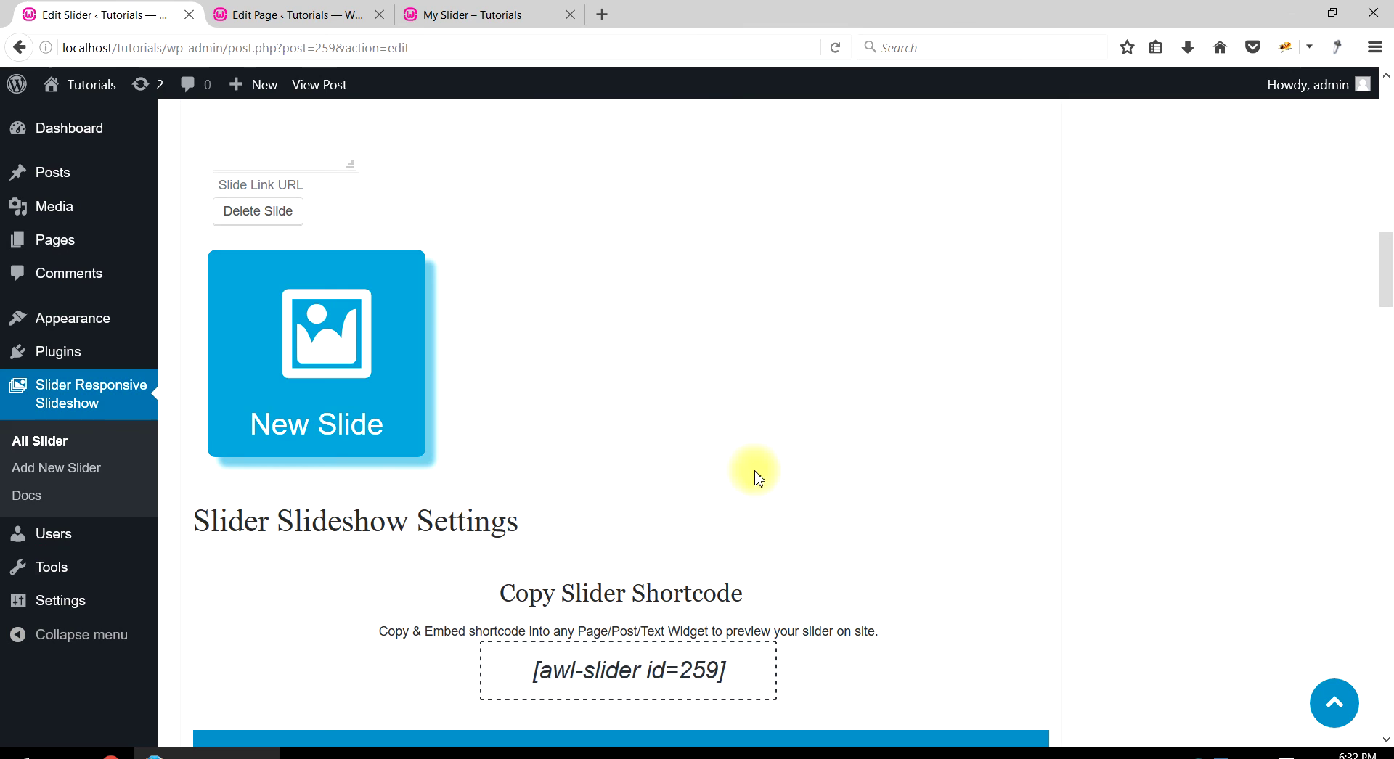
# Review the newly added slides below the old car slide and update the slider.
pyautogui.scroll(6, 564, 326)
pyautogui.scroll(-6, 563, 414)
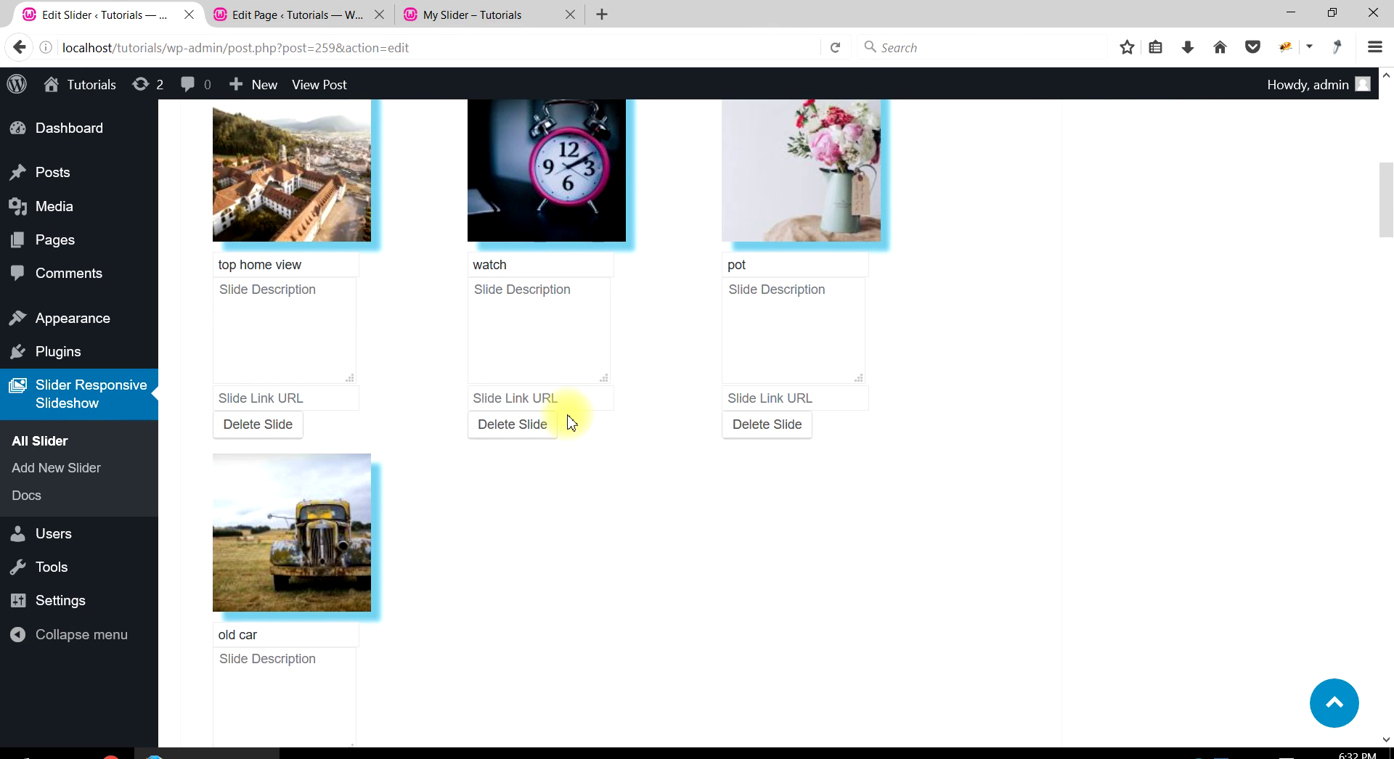
pyautogui.scroll(-3, 554, 462)
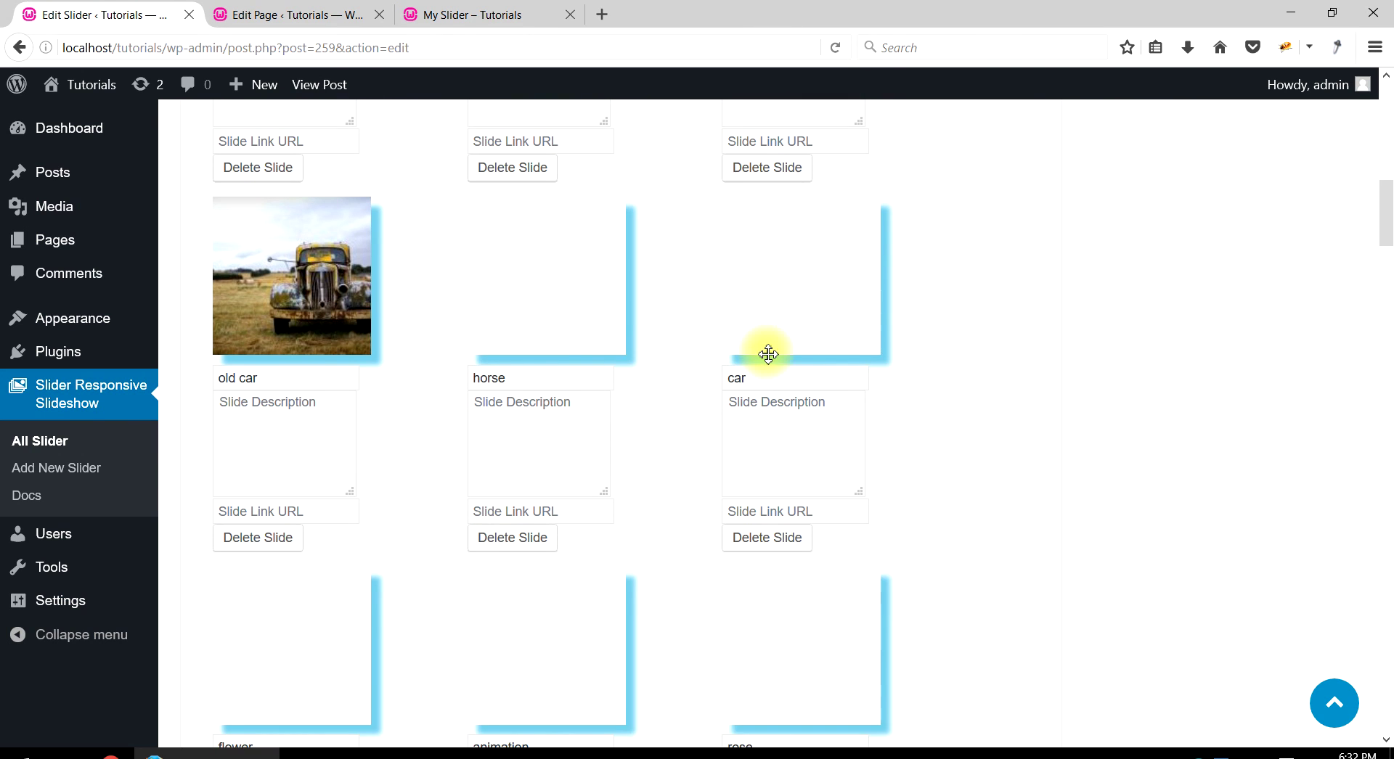
pyautogui.scroll(5, 791, 472)
pyautogui.scroll(-5, 653, 464)
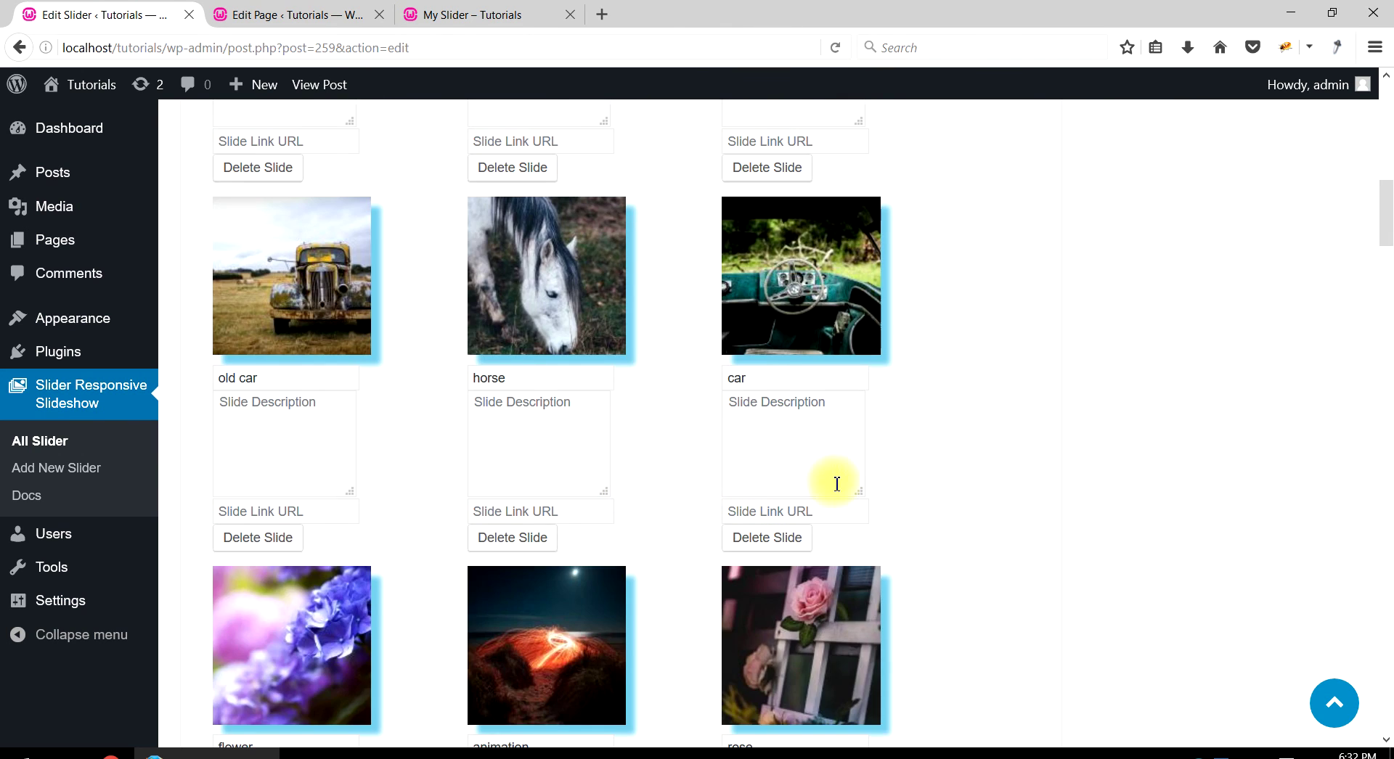
pyautogui.scroll(12, 835, 483)
pyautogui.scroll(2, 836, 483)
pyautogui.click(1306, 442)
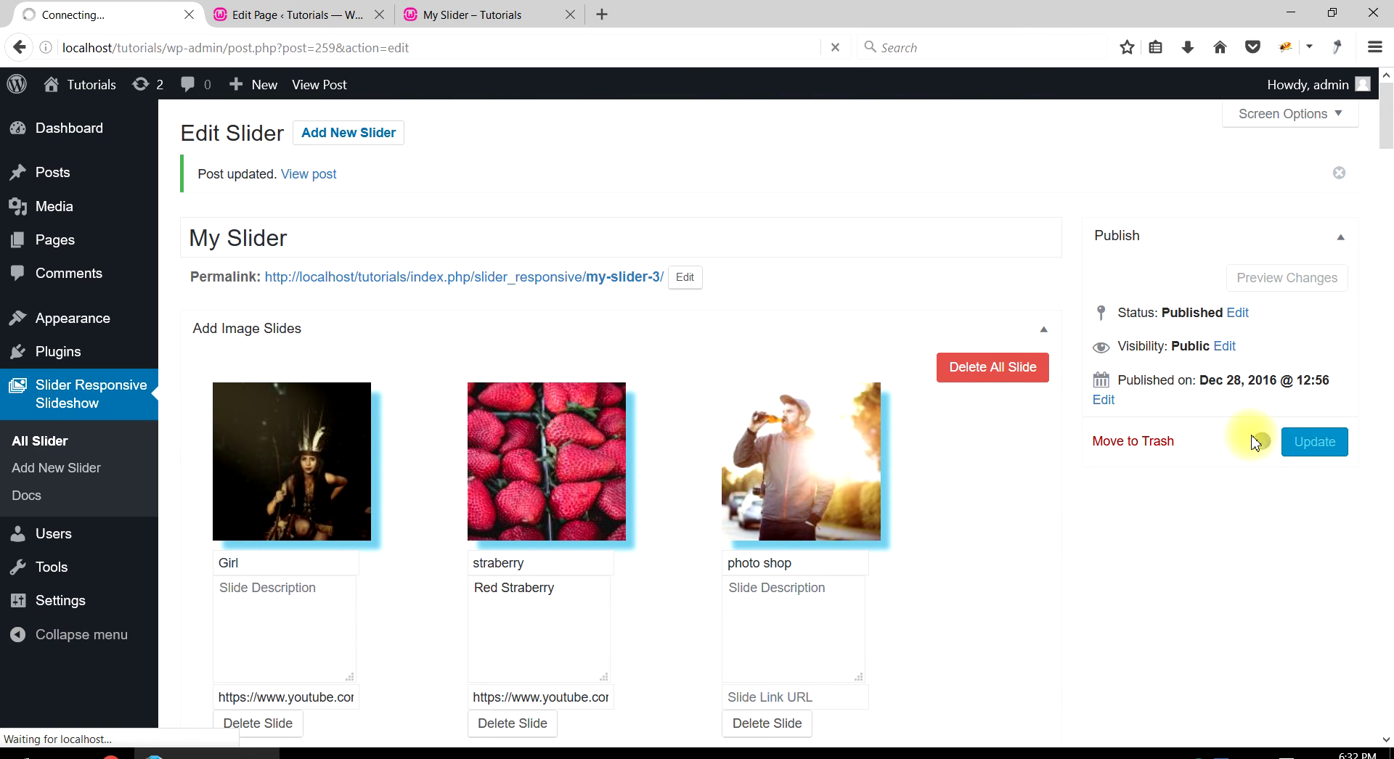
# Reload the My Slider preview and page forward and back through the slides, including the newly added ones.
pyautogui.click(446, 13)
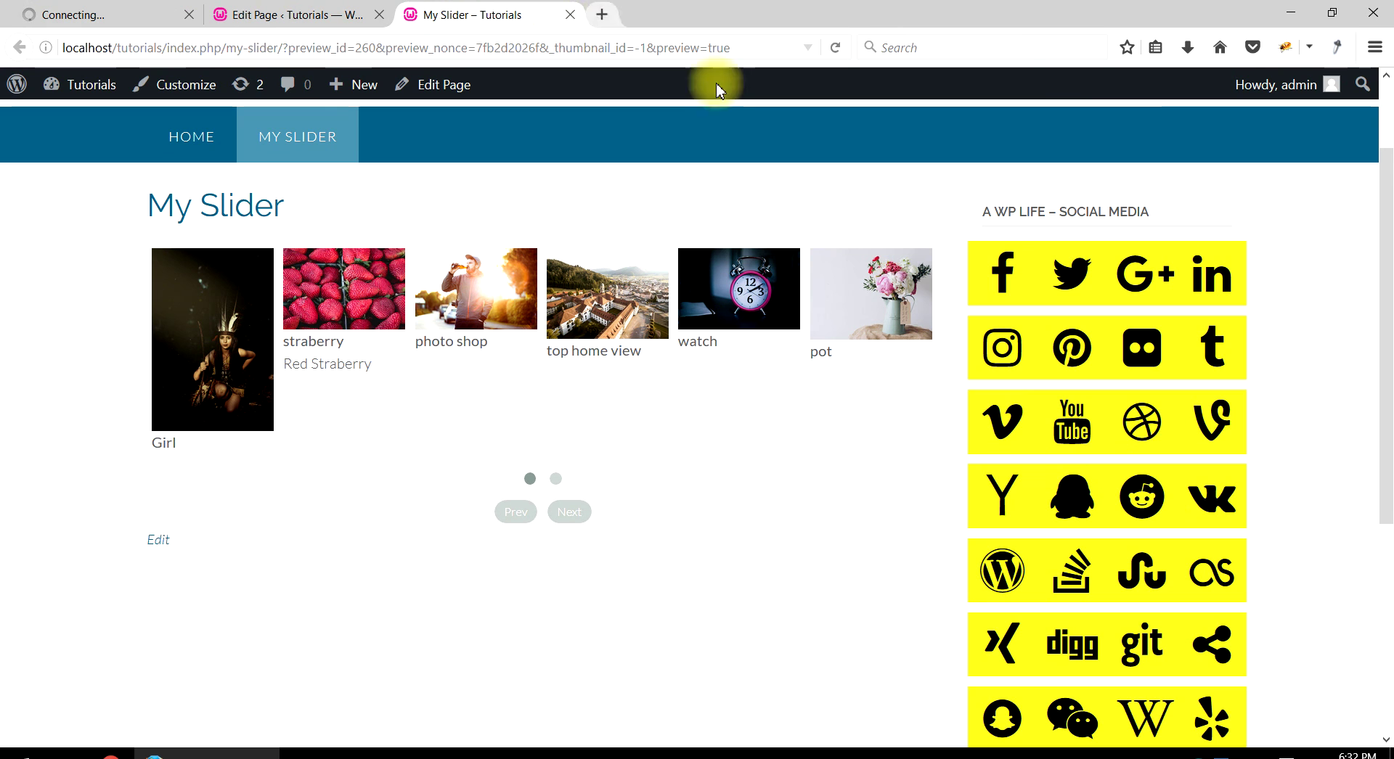
pyautogui.click(835, 47)
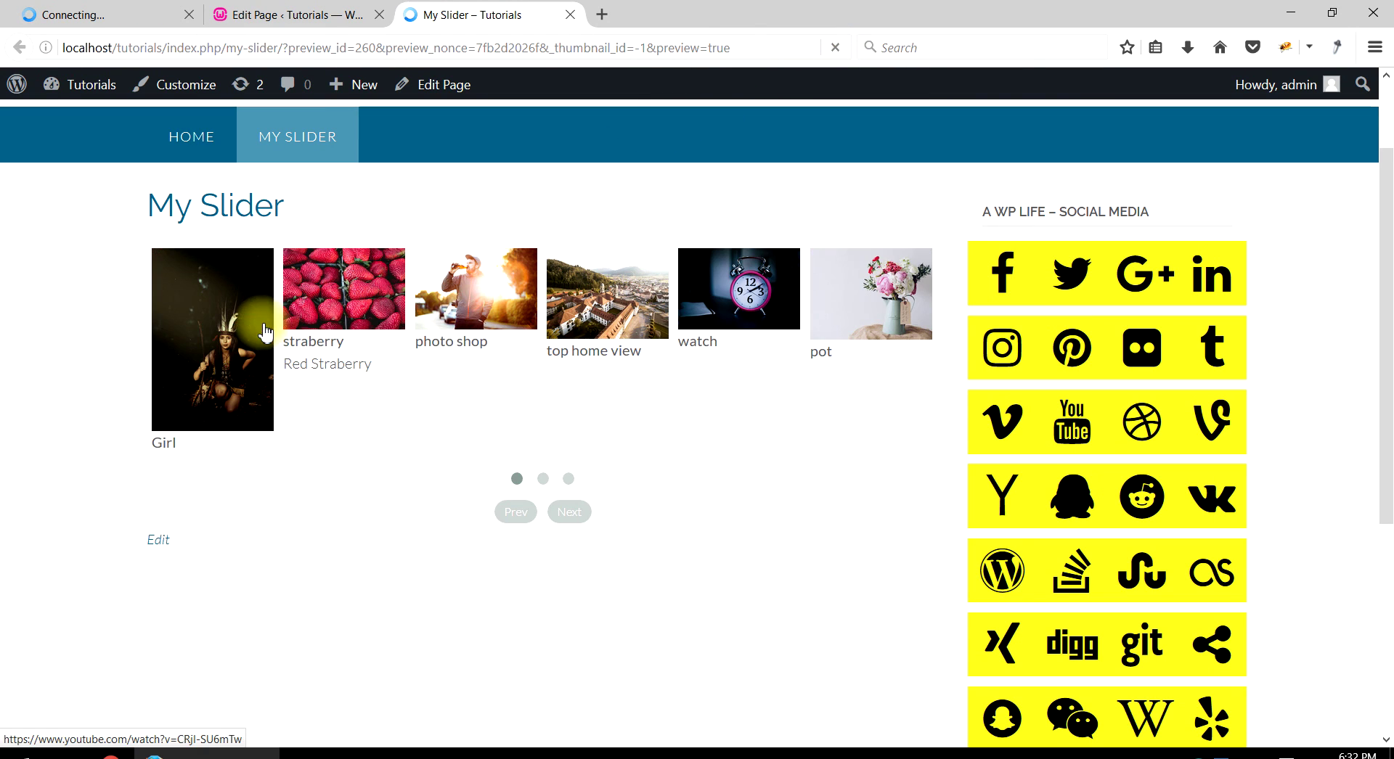
pyautogui.click(572, 511)
pyautogui.click(573, 412)
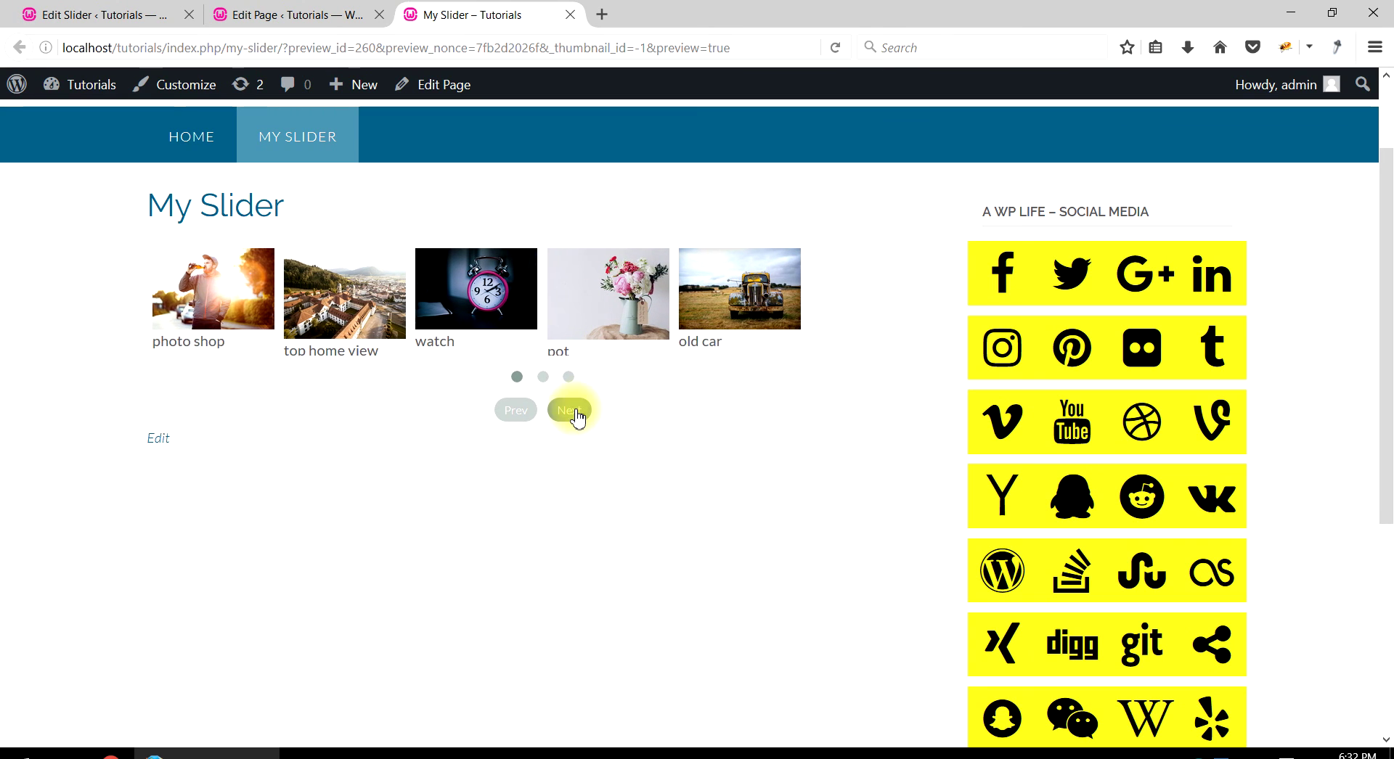
pyautogui.click(573, 412)
pyautogui.click(520, 412)
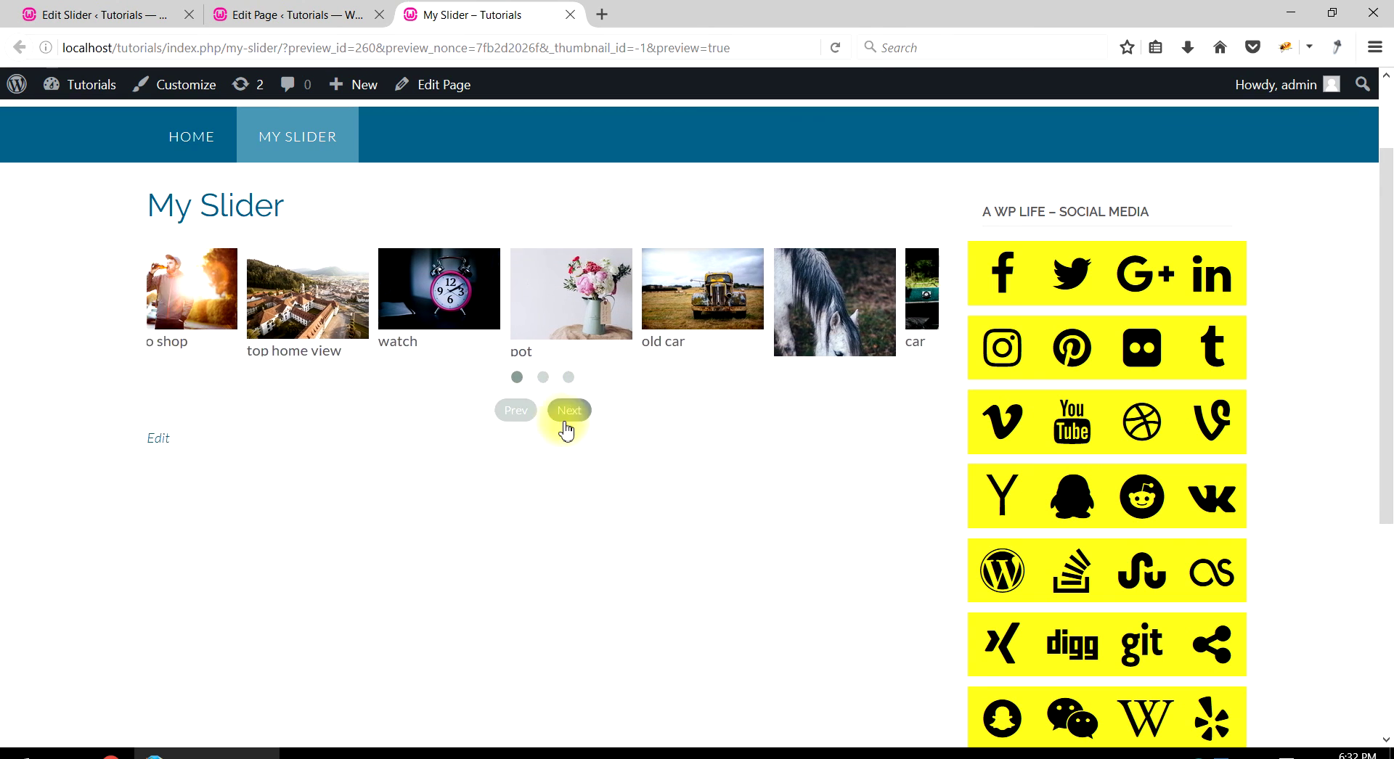
pyautogui.click(571, 411)
pyautogui.click(573, 412)
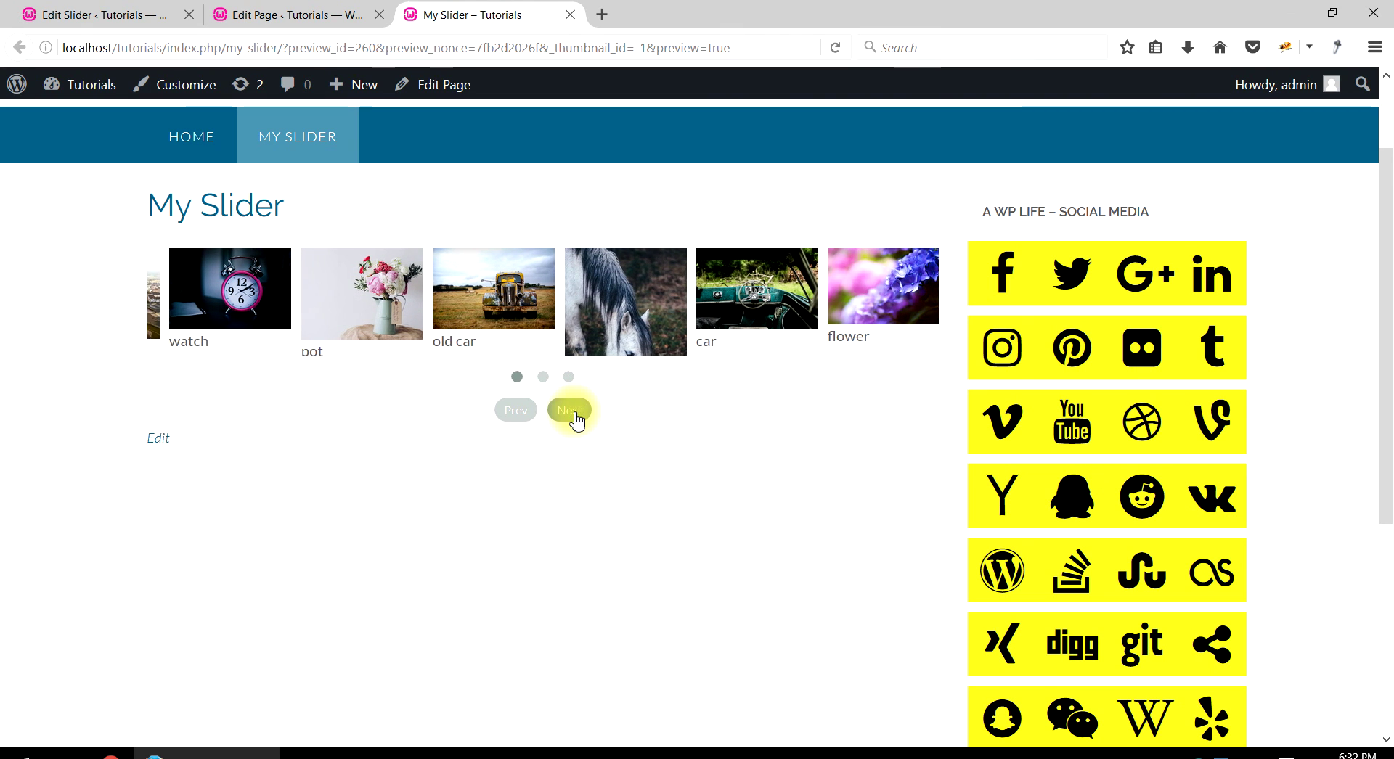